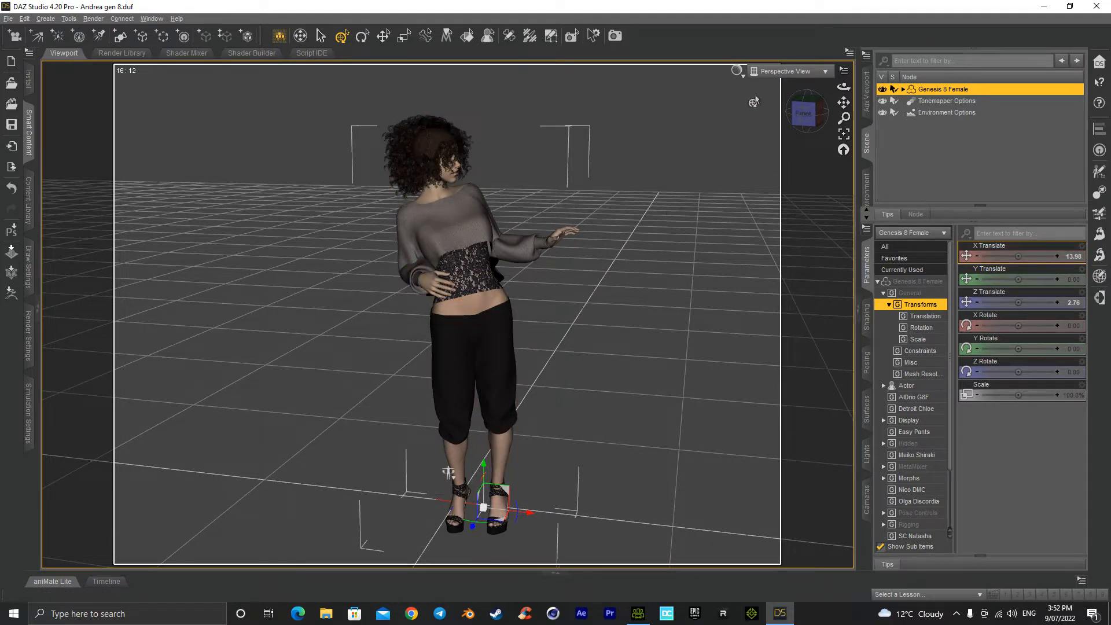
Step: Preview the figure in NVIDIA Iray shading, show the Timeline and move the playhead to frame 75
click(738, 71)
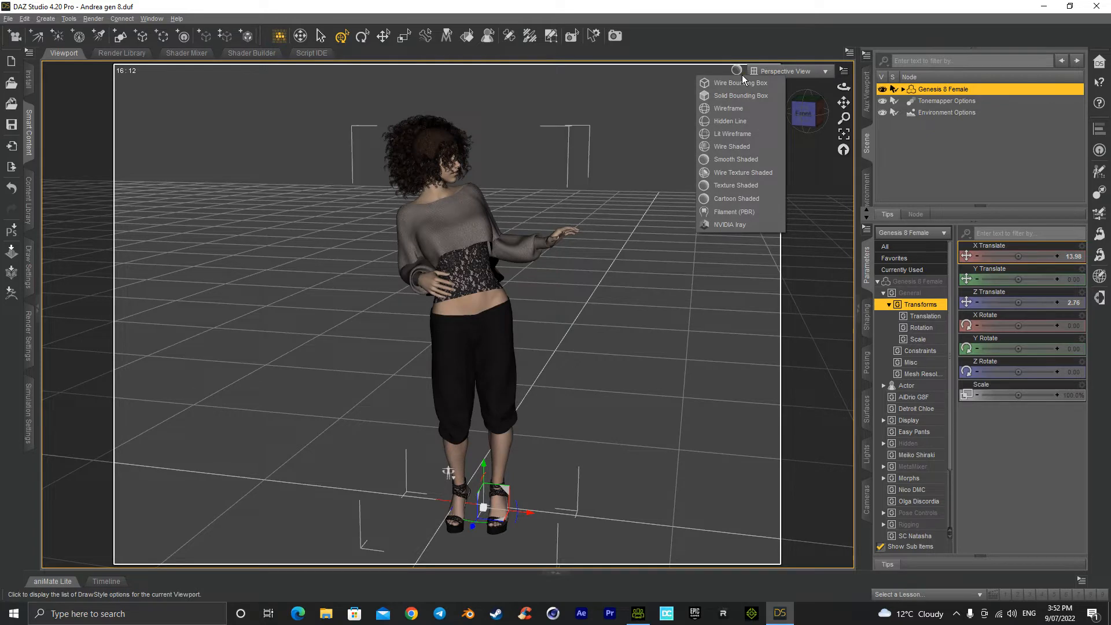
click(743, 224)
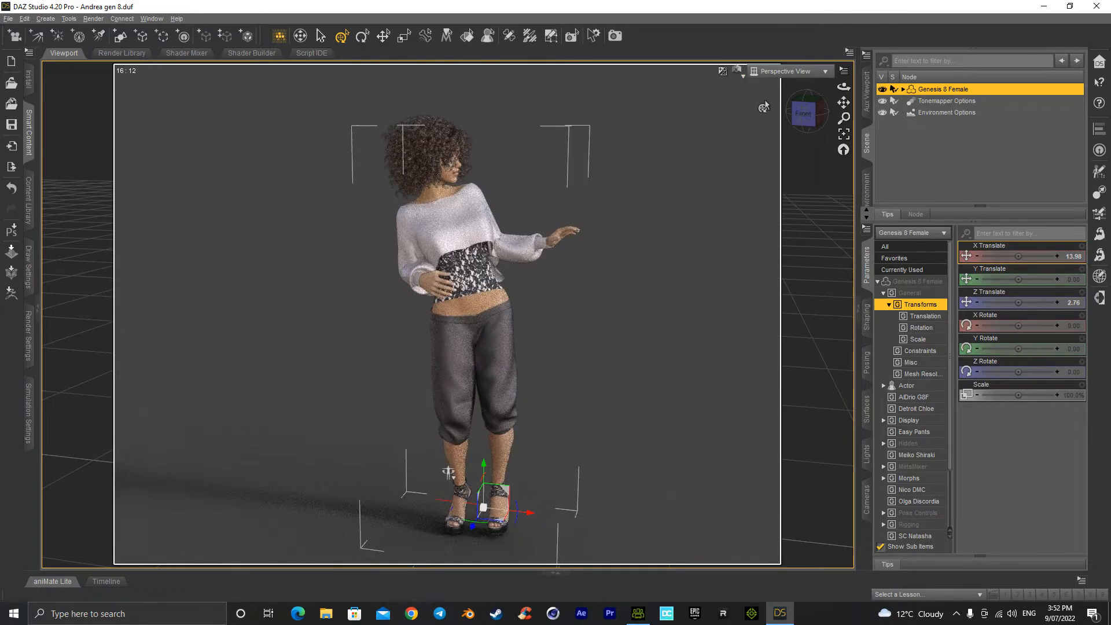
click(105, 583)
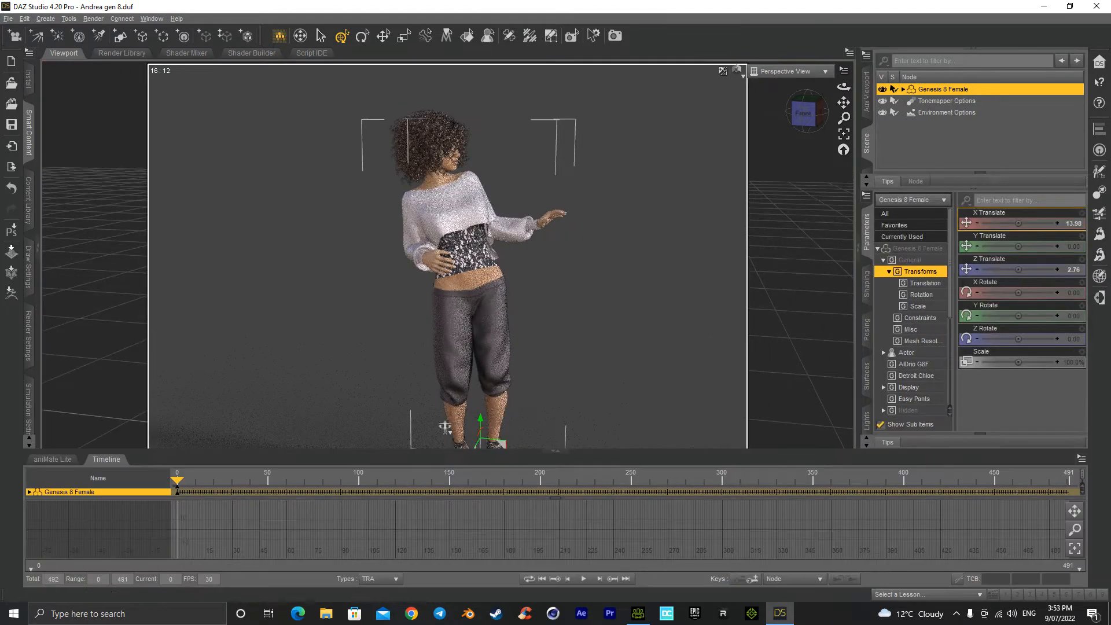
drag(267, 483, 306, 478)
click(307, 490)
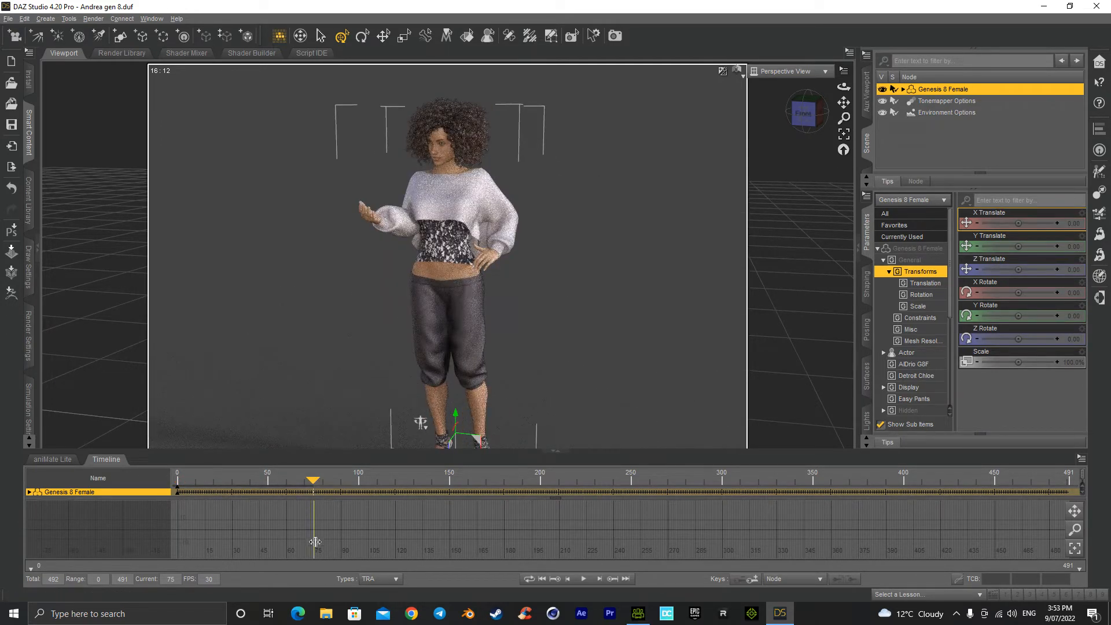
Step: View the figure from the front and set the viewport draw style to Texture Shaded
click(804, 119)
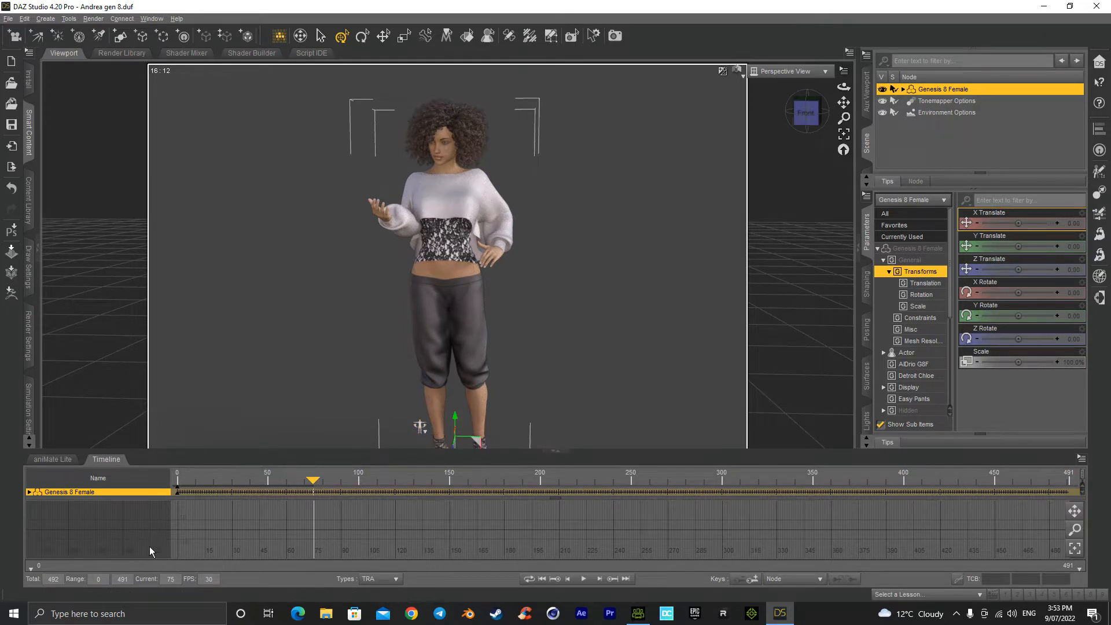
click(743, 74)
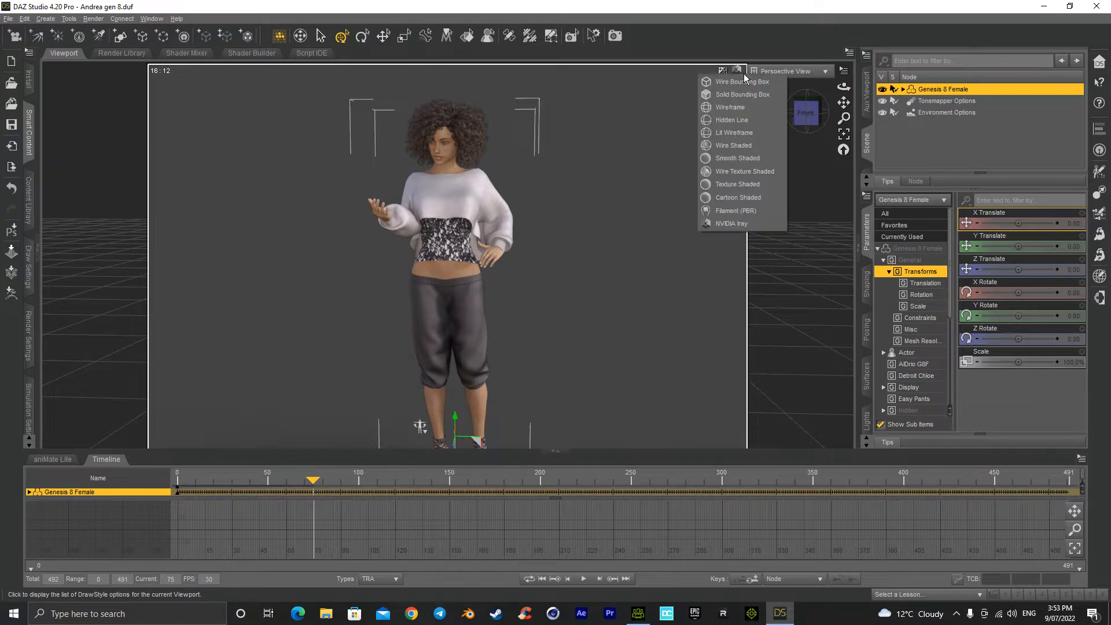
click(737, 185)
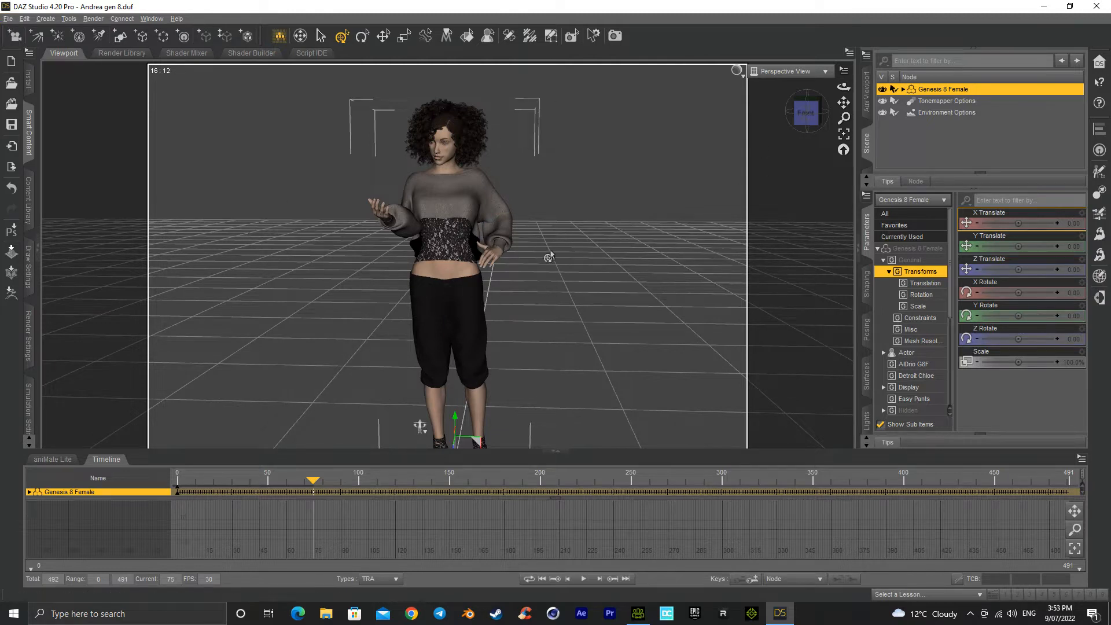
Step: Create a new camera with the default name Camera
click(786, 72)
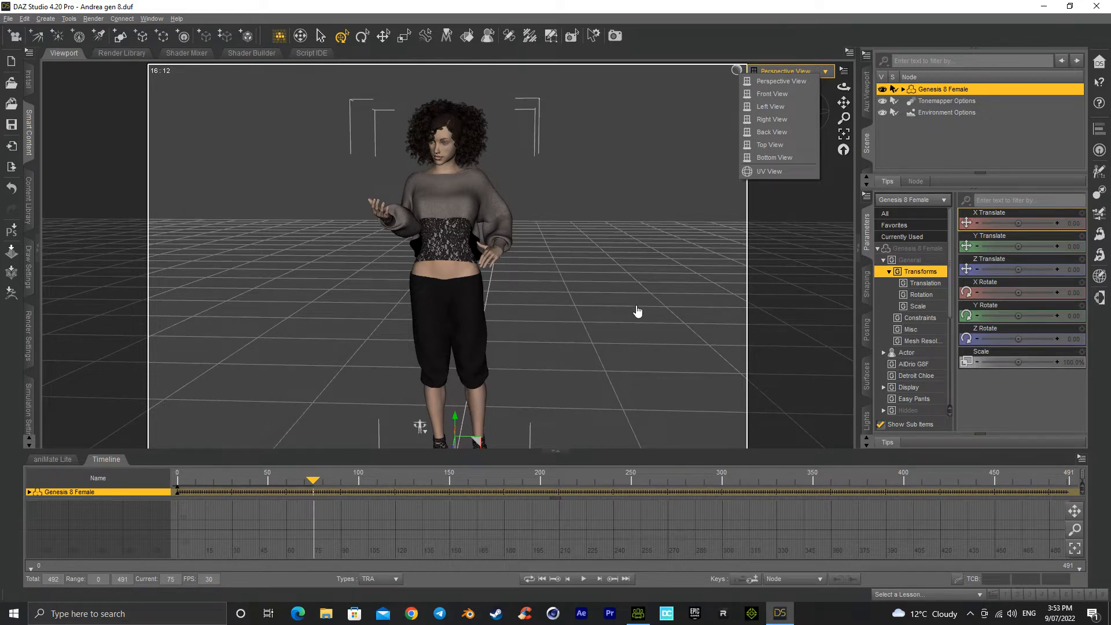
click(45, 19)
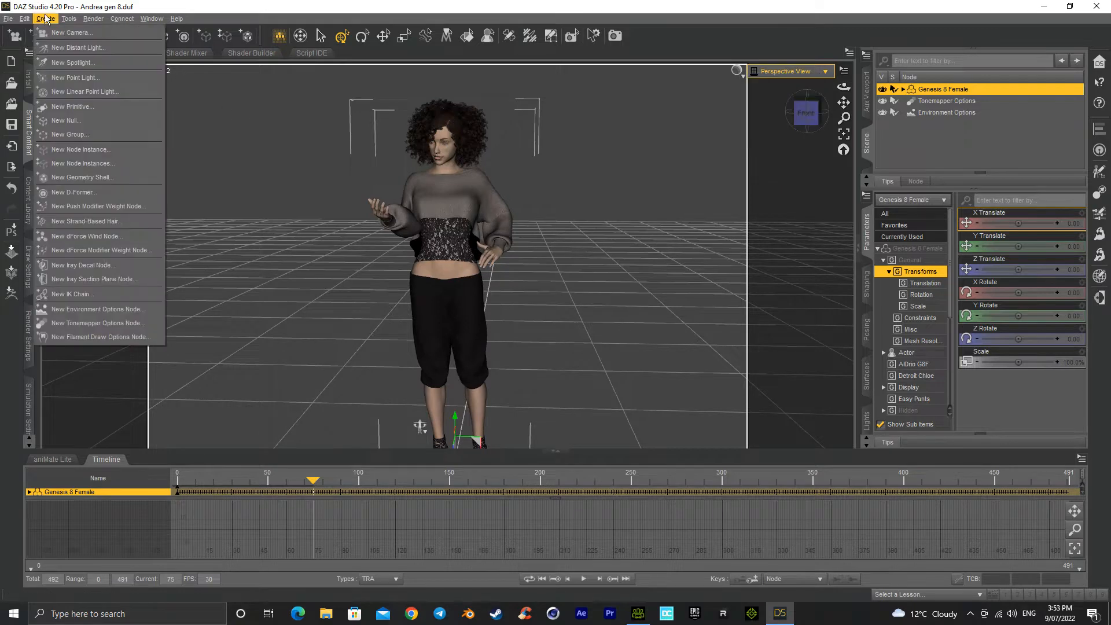
click(70, 32)
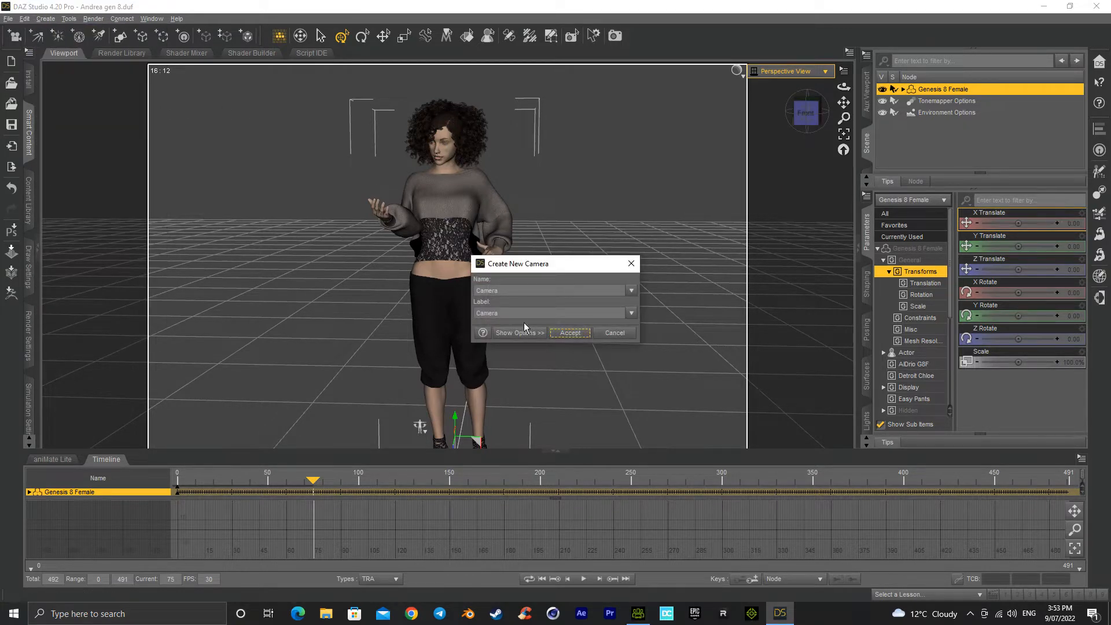
click(571, 333)
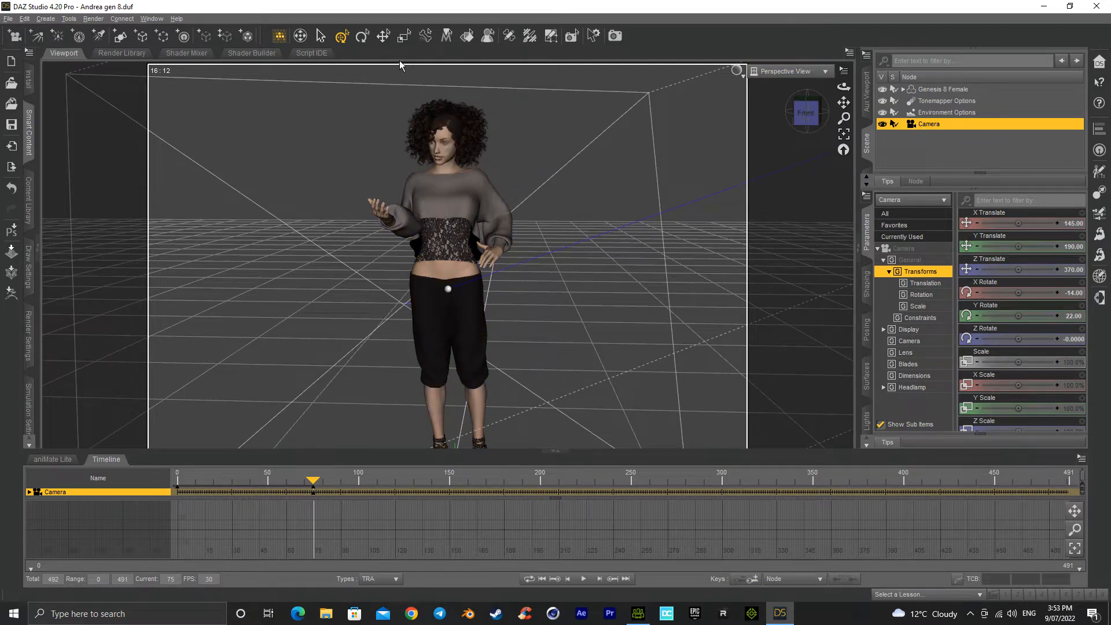
Step: Move the camera farther back and up to about X 170.36, Y 223.16, Z 432.77
click(383, 36)
drag(807, 111, 788, 125)
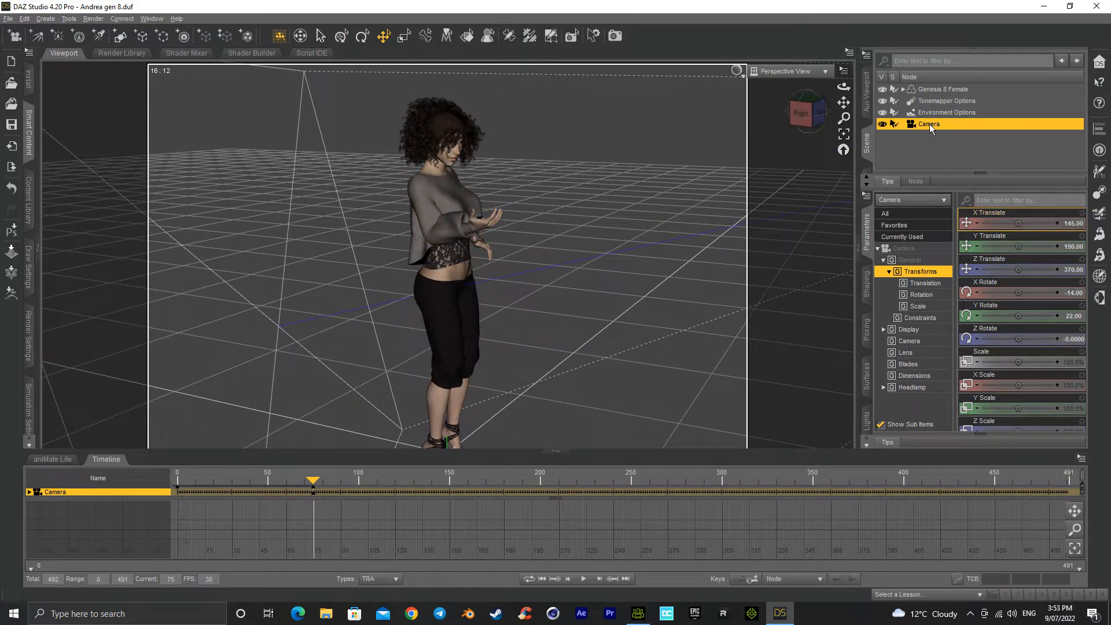
click(844, 136)
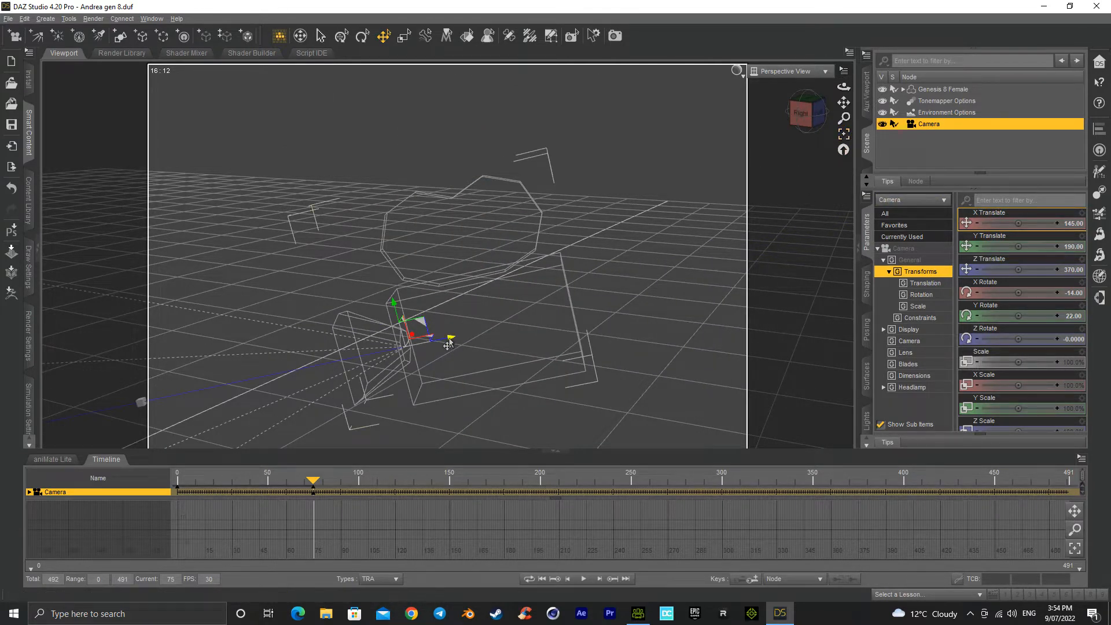
drag(452, 343, 794, 262)
click(817, 115)
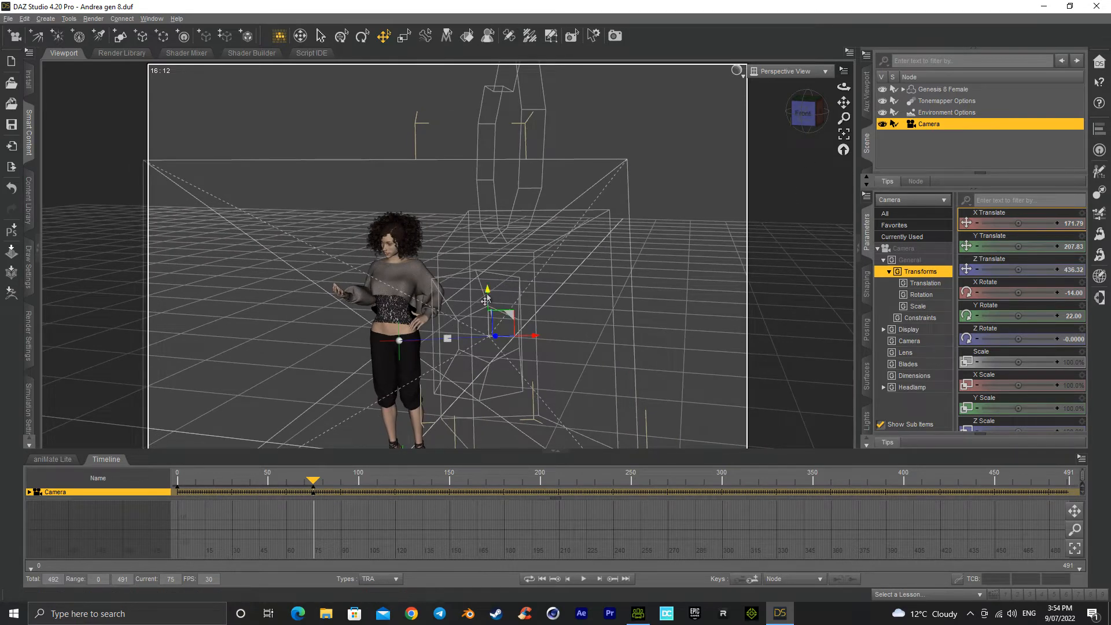
drag(493, 292, 484, 186)
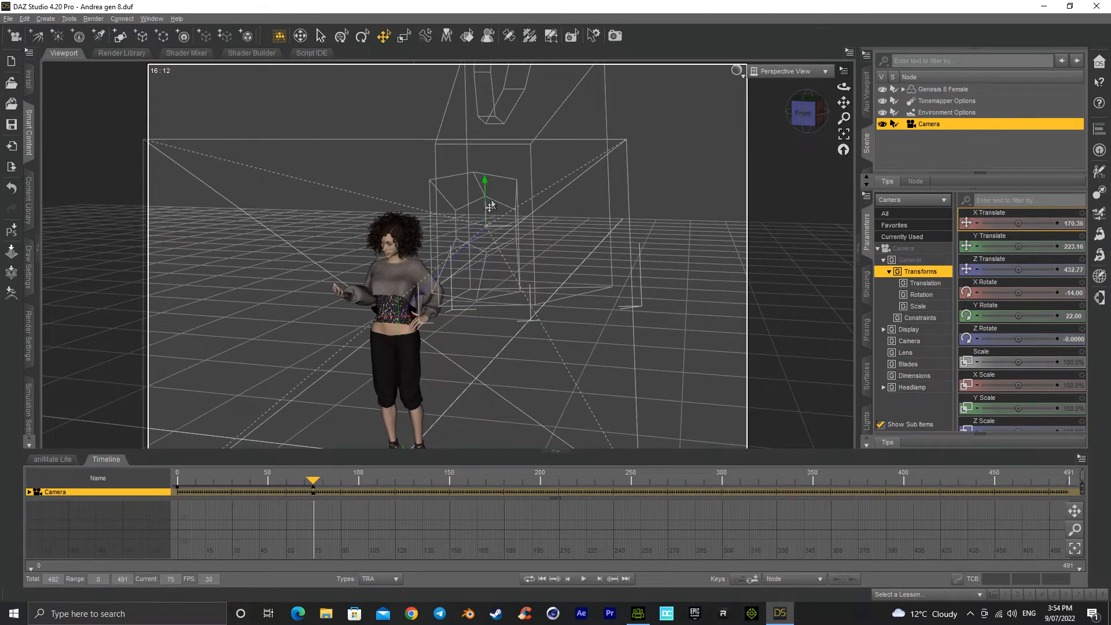
Step: Show the auxiliary viewport and look through the new Camera in the main viewport
click(868, 106)
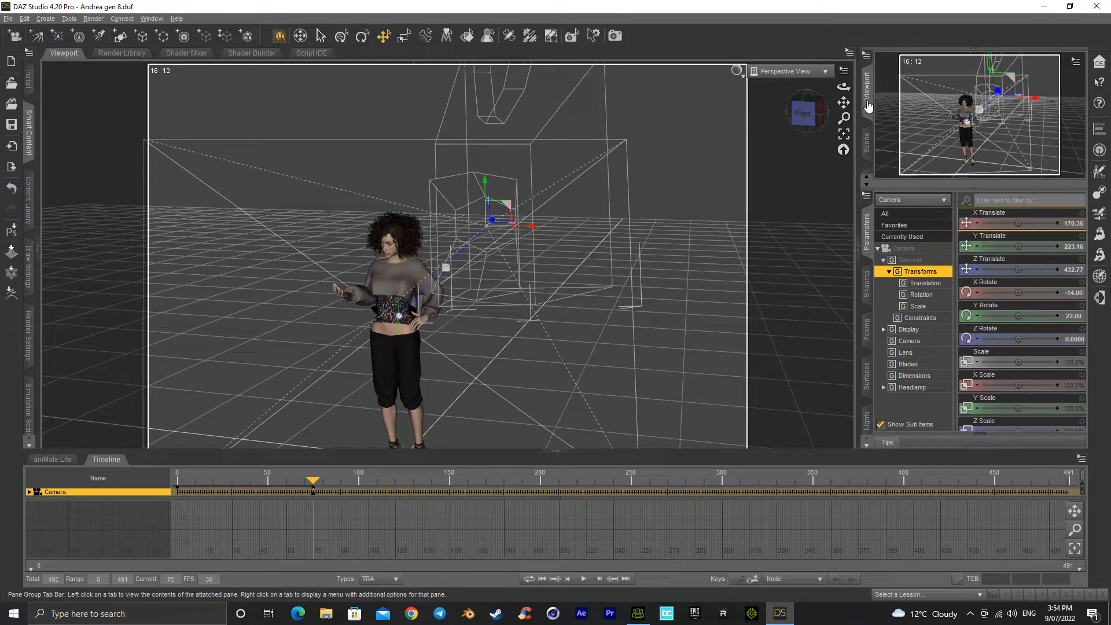
click(805, 72)
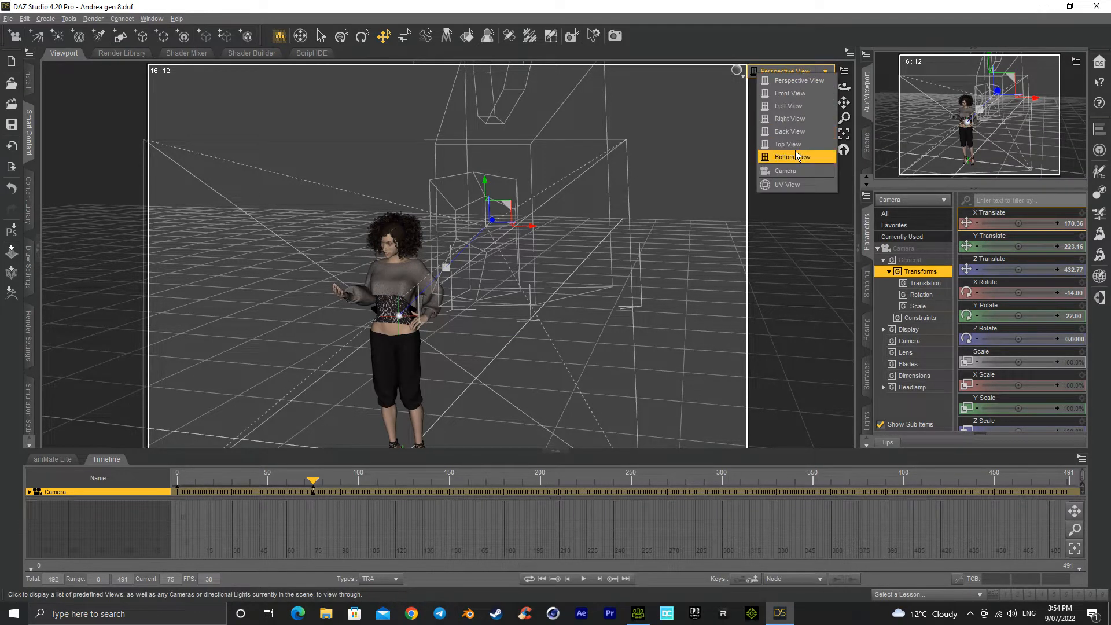
click(789, 171)
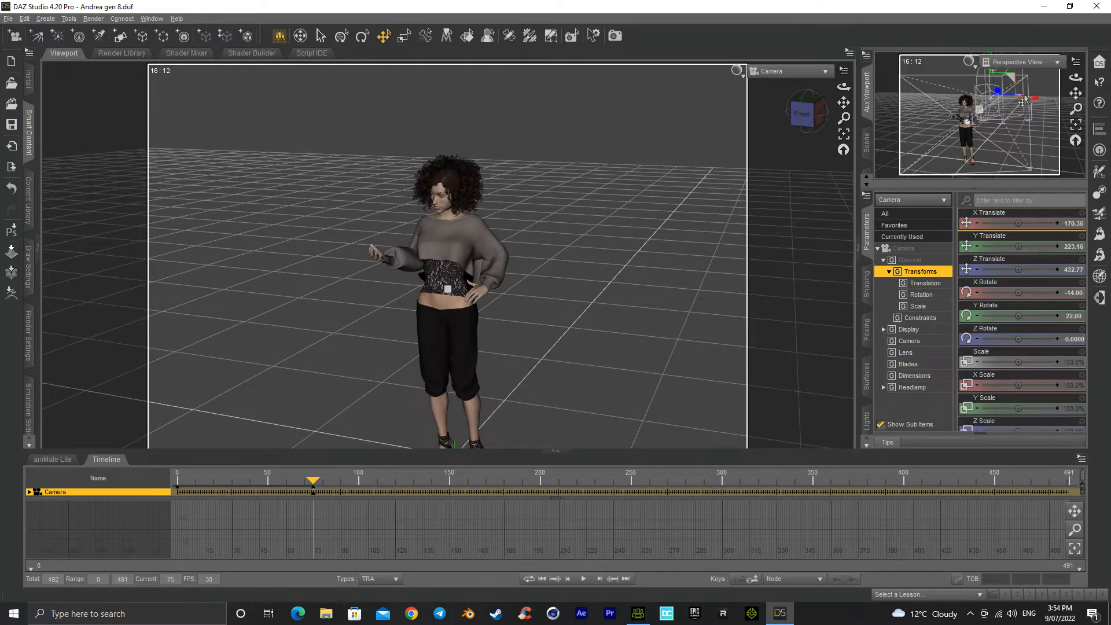
Step: Reposition the camera to face the figure from the front, at about X -6.64, Y 145, Z 466.18
drag(1035, 102, 980, 136)
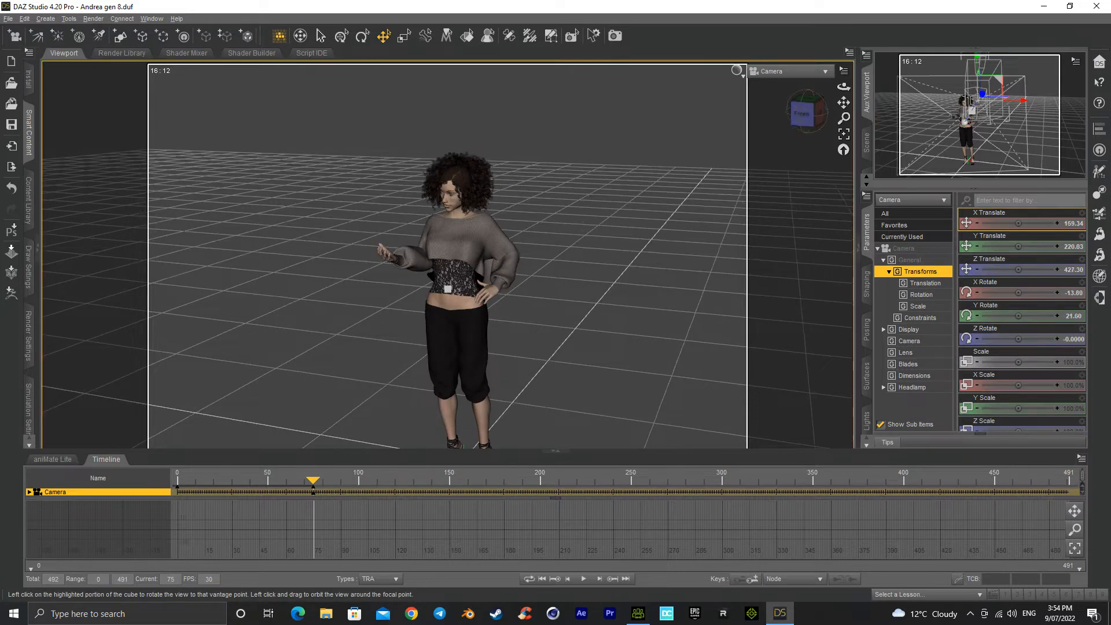
click(807, 111)
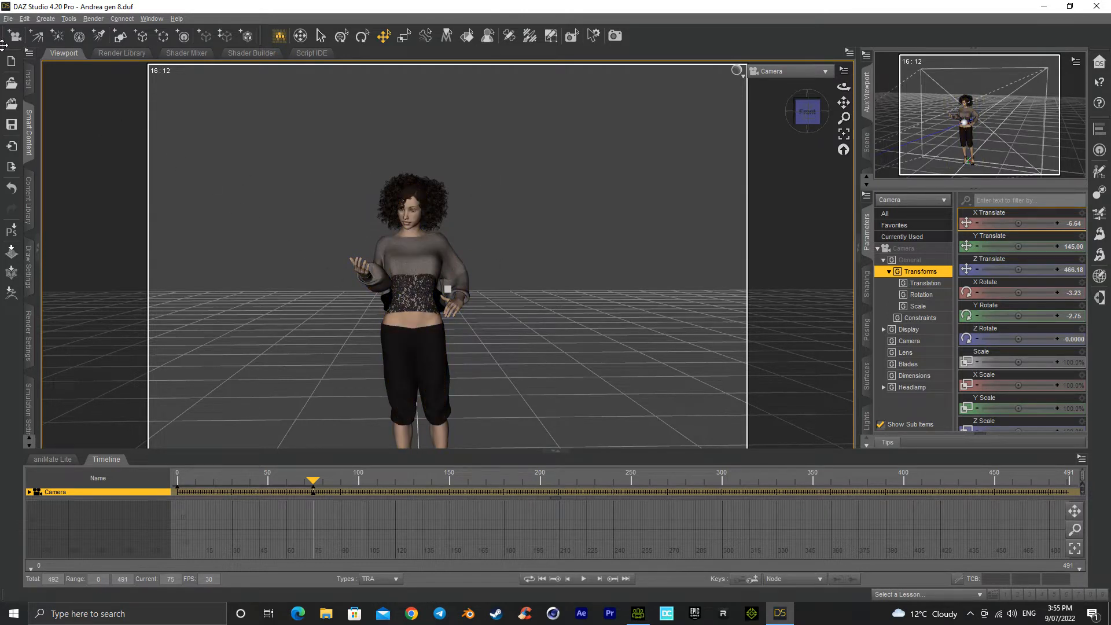
Step: Start an Autodesk FBX export of the scene, overwriting AlbyGen8.fbx in the Model Exports test folder
click(8, 18)
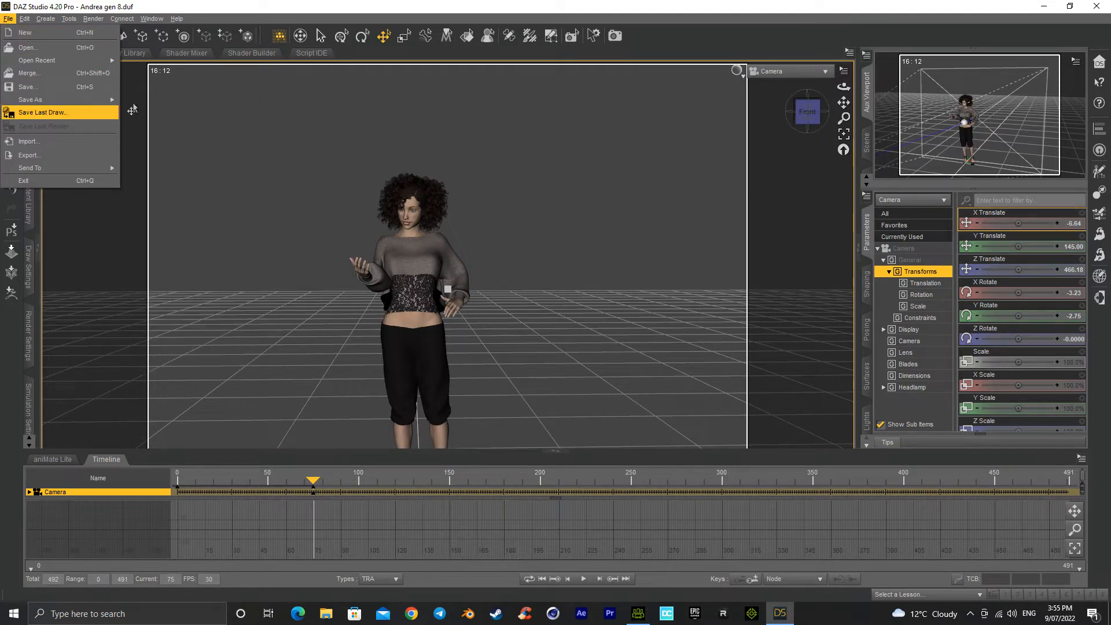
click(8, 18)
click(24, 19)
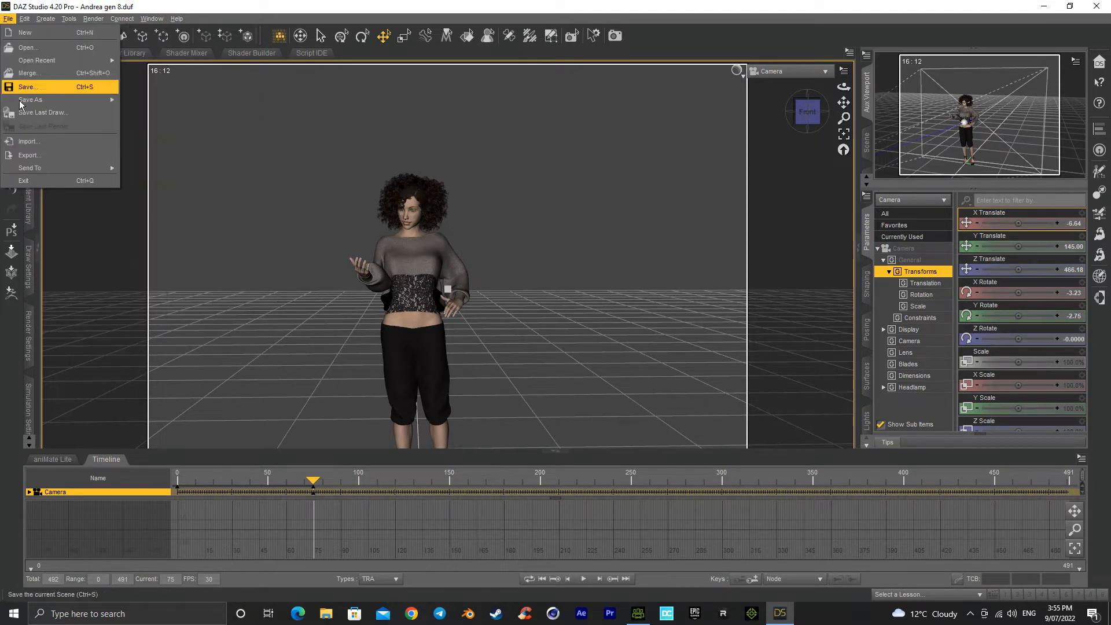
click(30, 155)
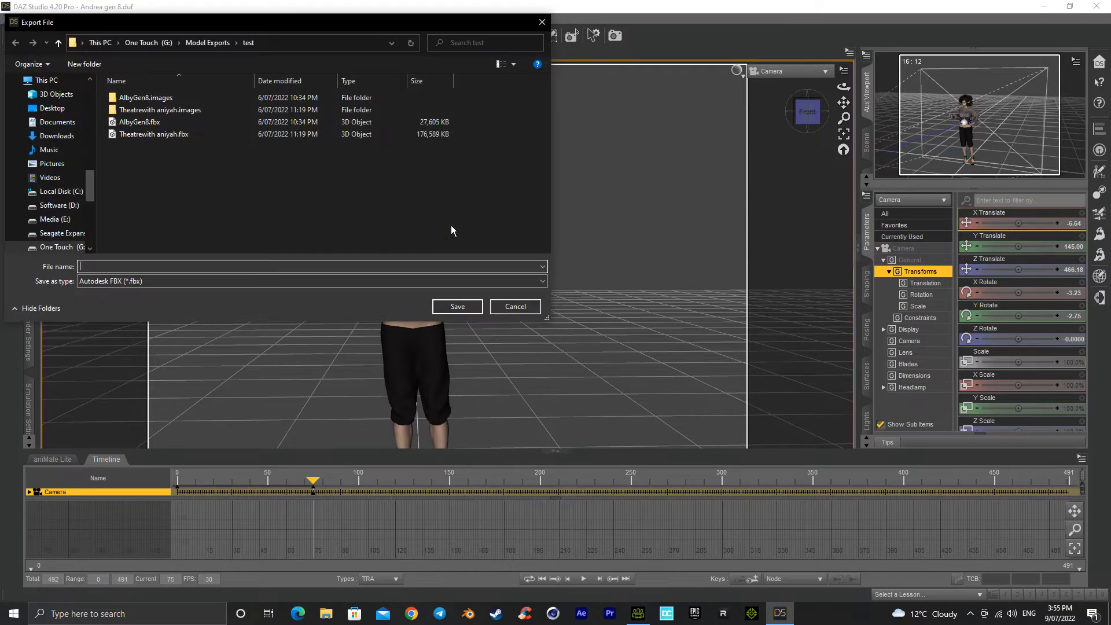
click(138, 122)
click(457, 306)
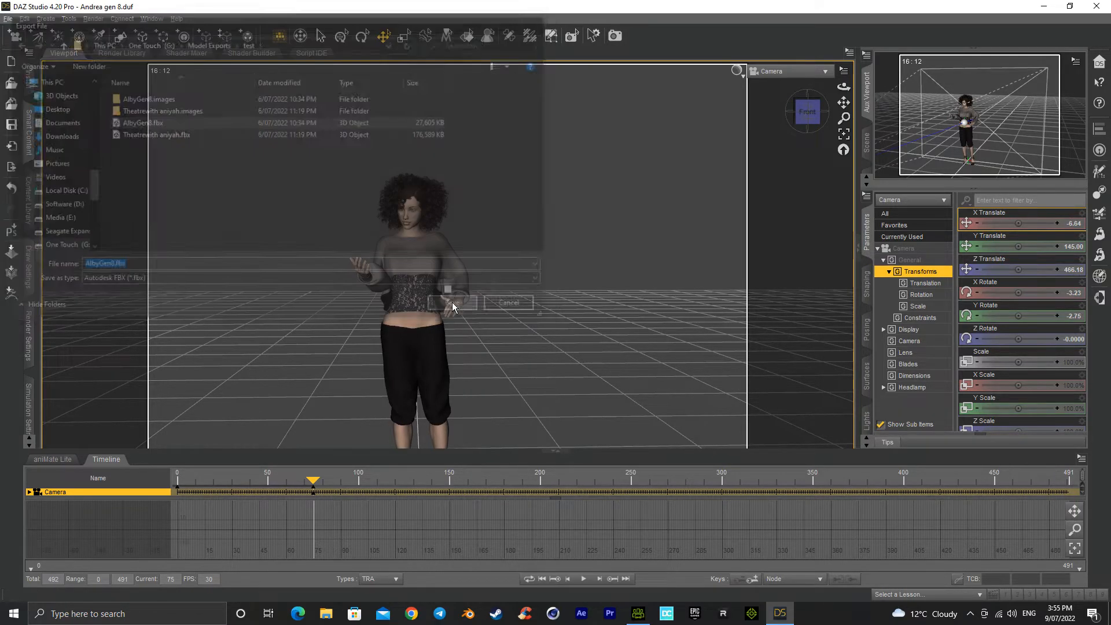
click(510, 309)
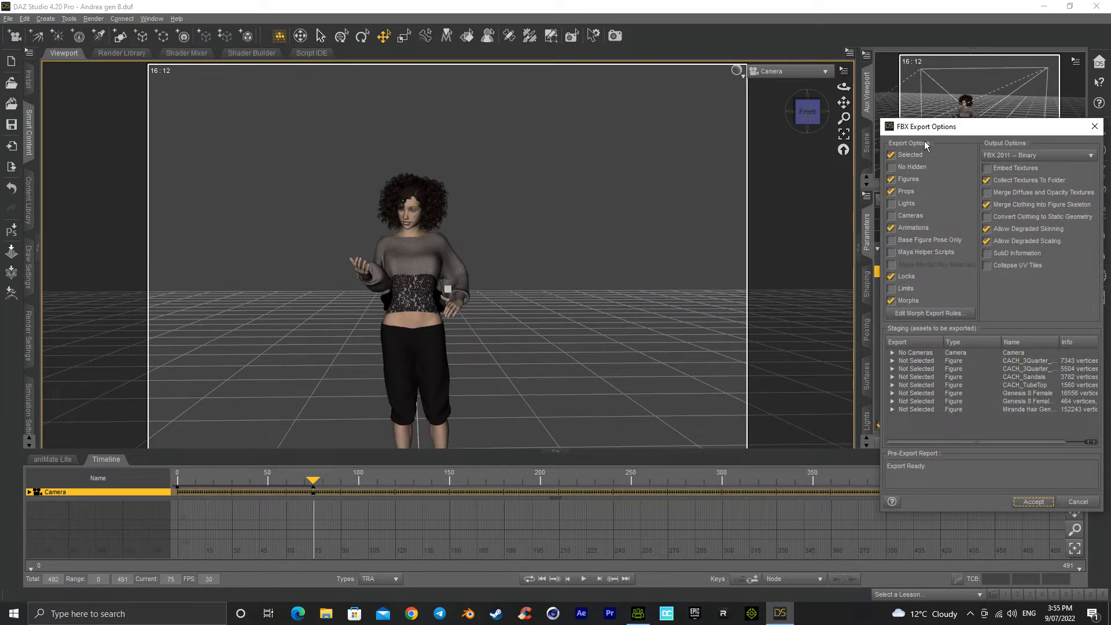
Step: Exclude Props, Locks and Morphs, keep Animations, Collect Textures To Folder and Merge Clothing Into Figure Skeleton enabled, and run the FBX export
click(1035, 180)
click(988, 181)
click(1010, 206)
click(1008, 207)
click(1018, 242)
click(891, 193)
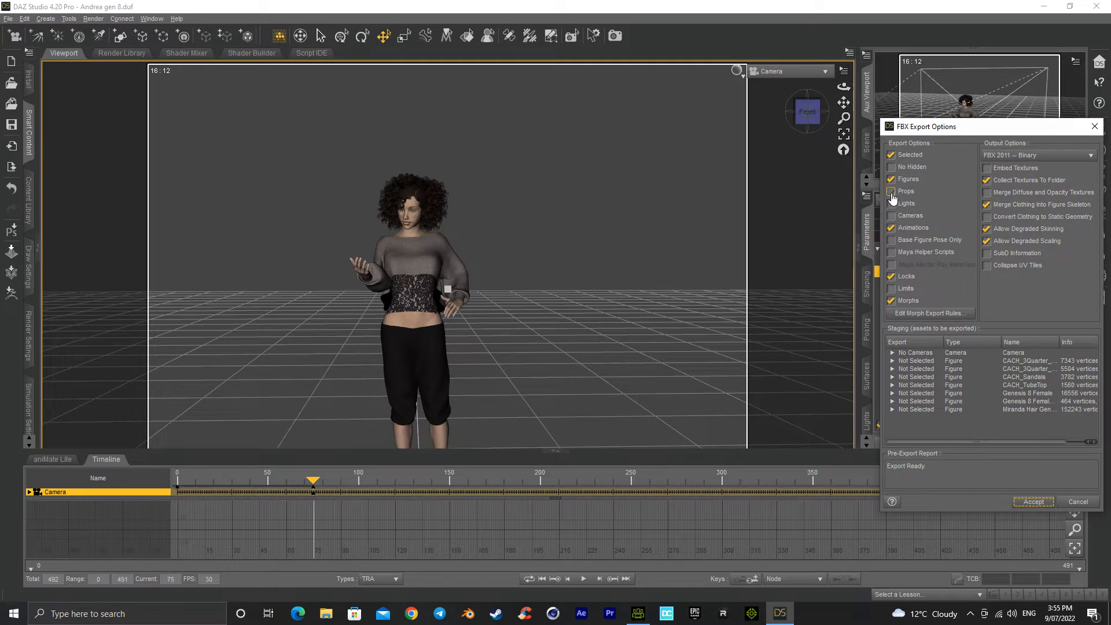
click(892, 228)
click(896, 229)
click(894, 278)
click(892, 278)
click(892, 276)
click(891, 302)
click(1034, 502)
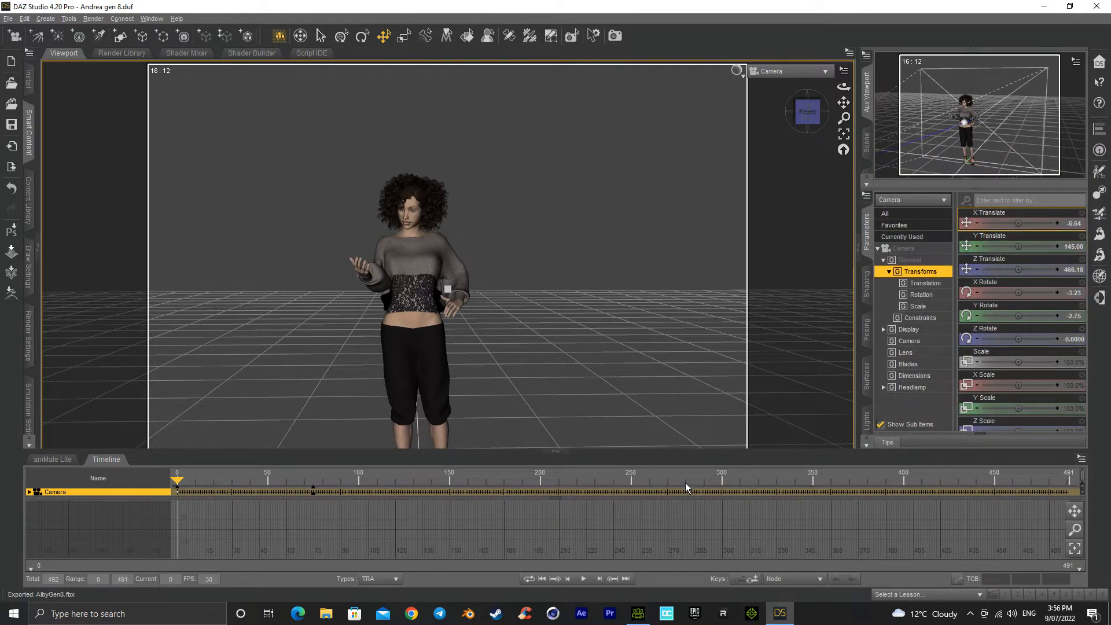
Step: Bring up Character Creator 4 maximized and close DAZ Studio without saving the scene
click(1044, 6)
drag(382, 198, 601, 65)
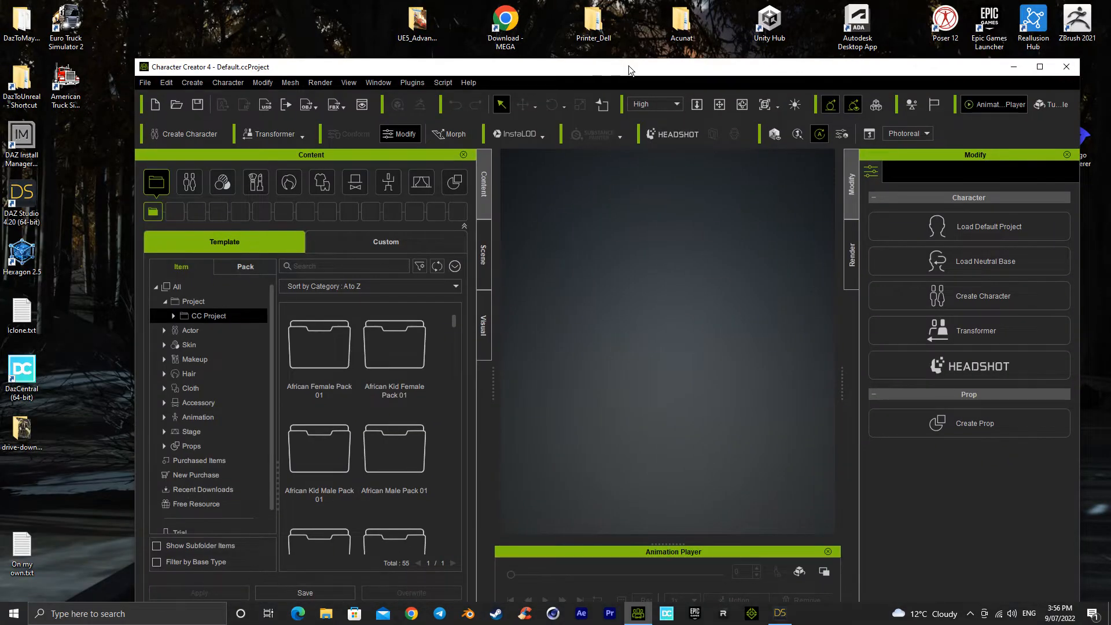
double_click(629, 68)
click(780, 614)
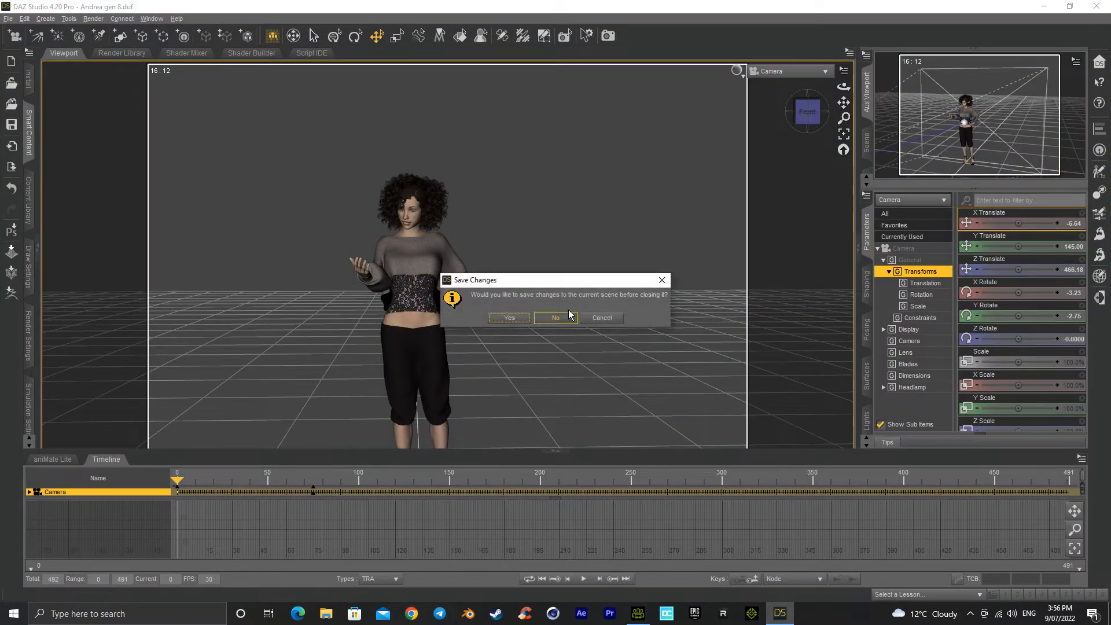
click(555, 318)
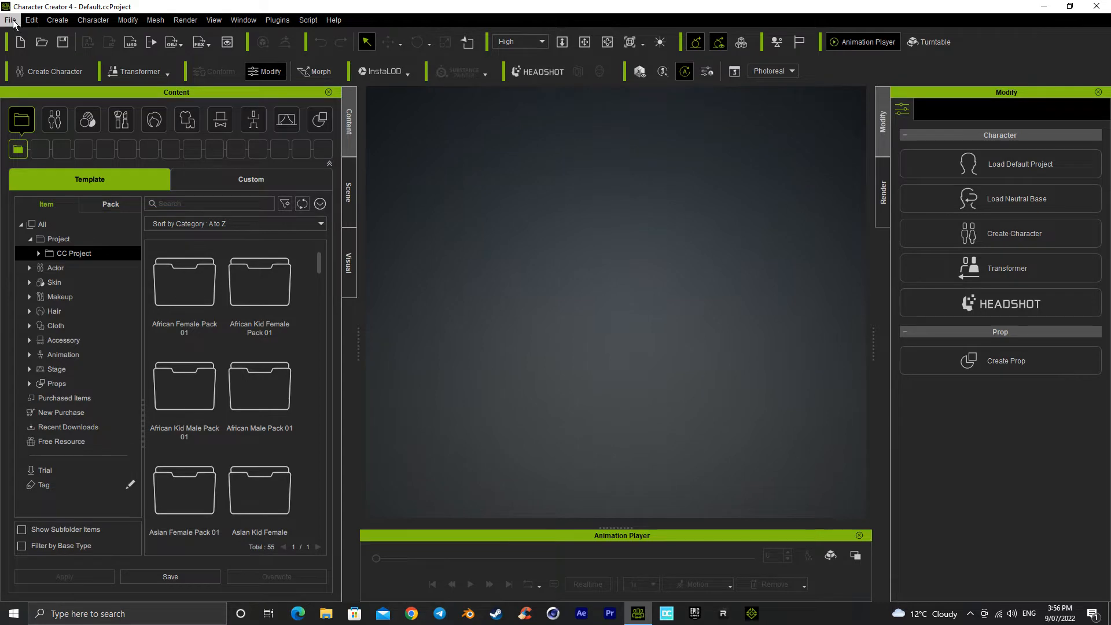
Step: Try to load AlbyGen8.fbx from the test folder with the Transformer as a CC3+ character
click(144, 70)
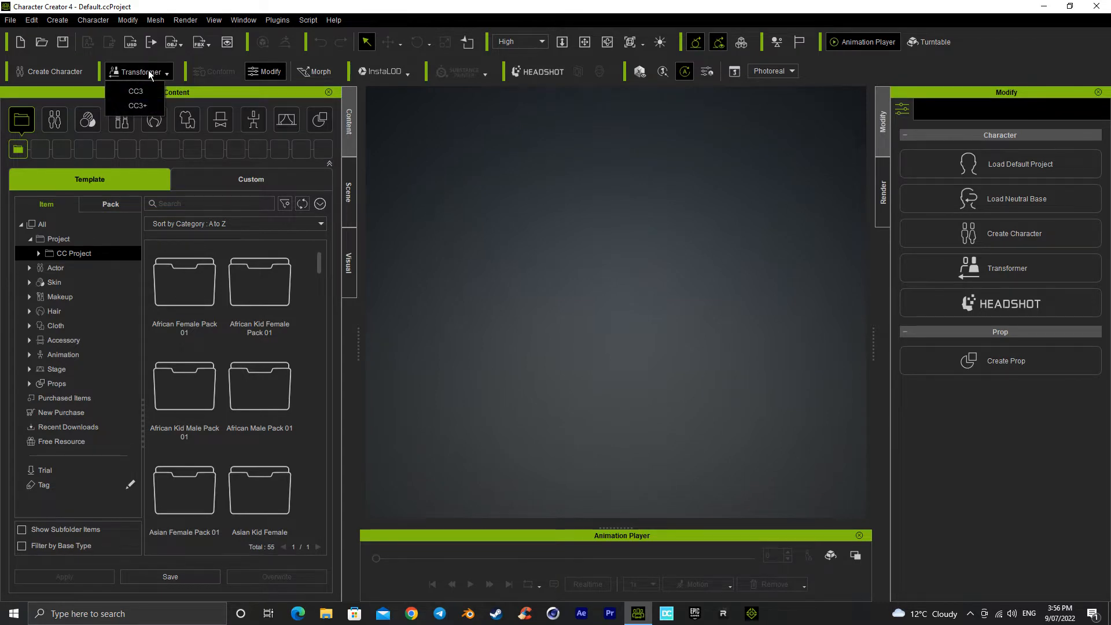
click(138, 105)
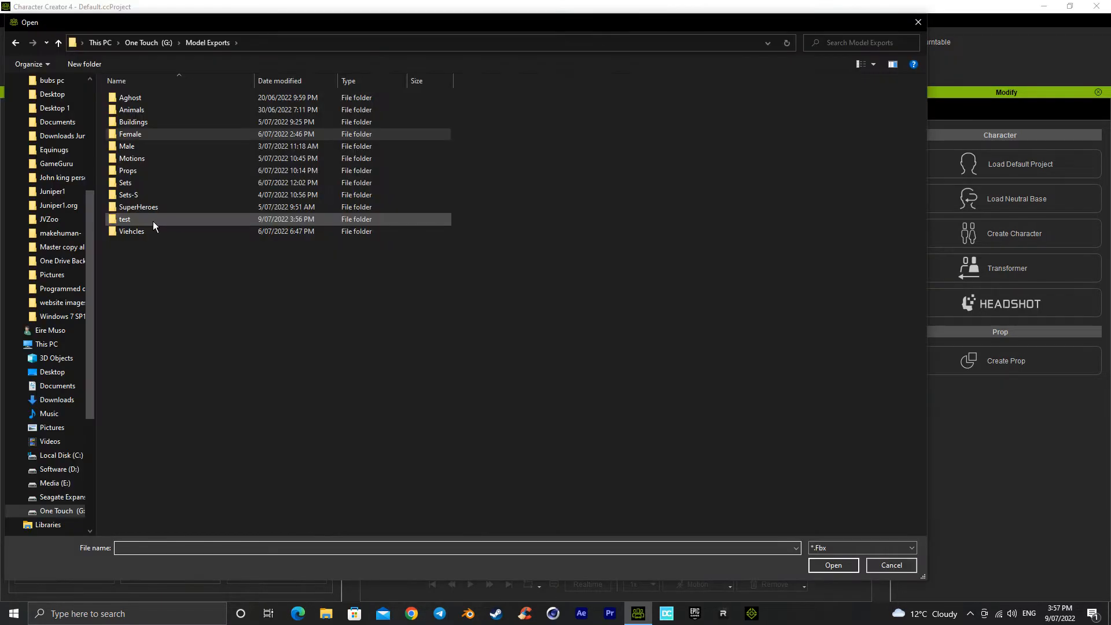
double_click(151, 220)
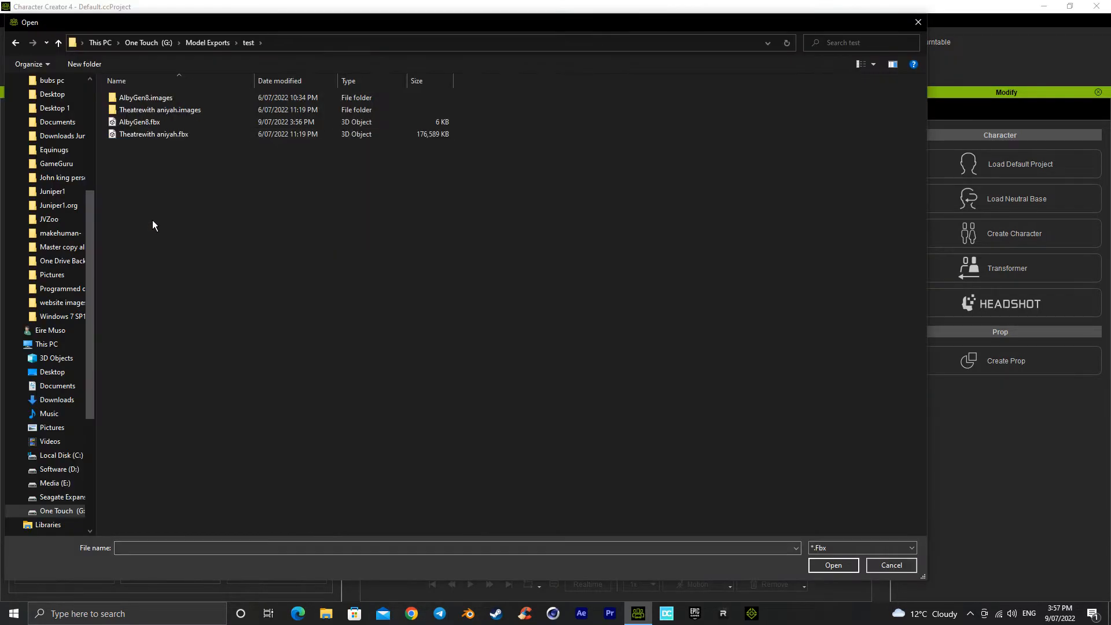
double_click(156, 124)
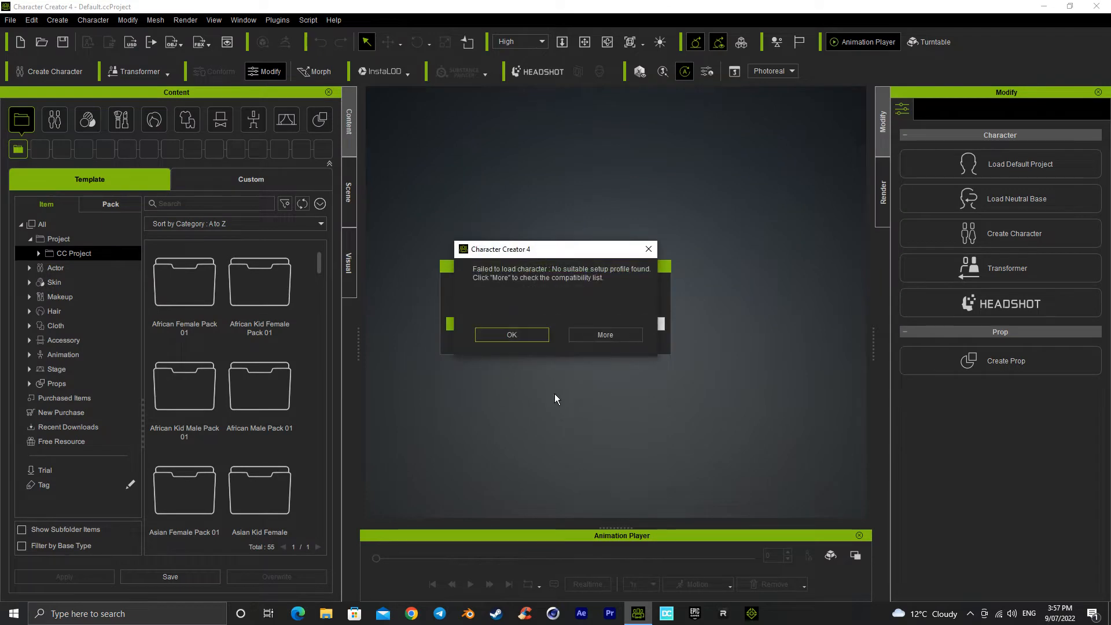
click(533, 336)
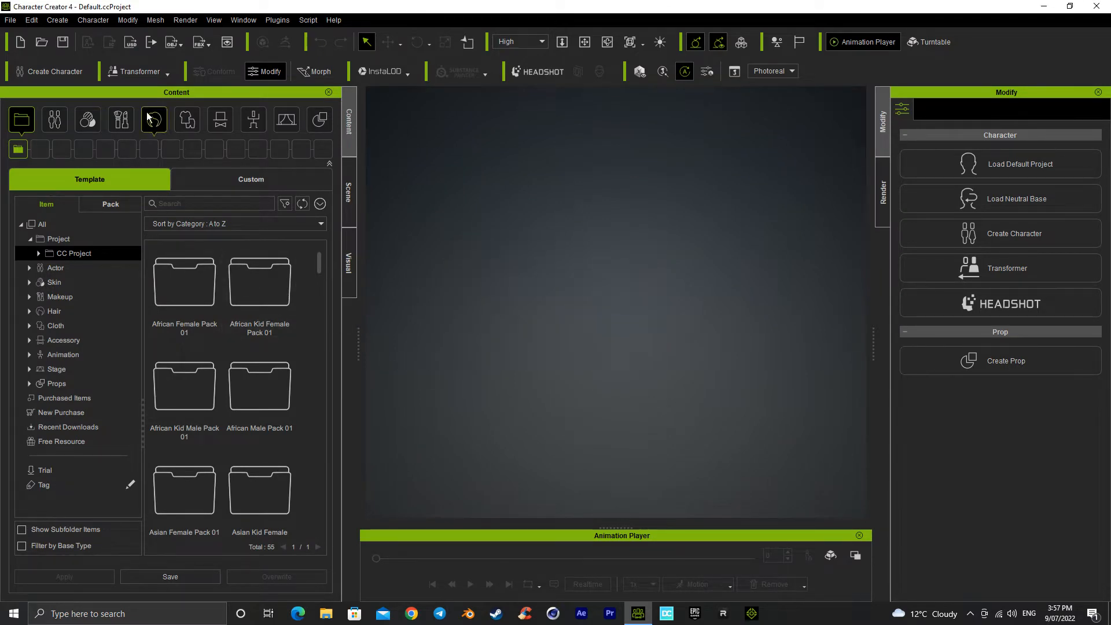
Step: Retry the Transformer's CC3+ import of AlbyGen8.fbx from the Model Exports test folder
click(141, 74)
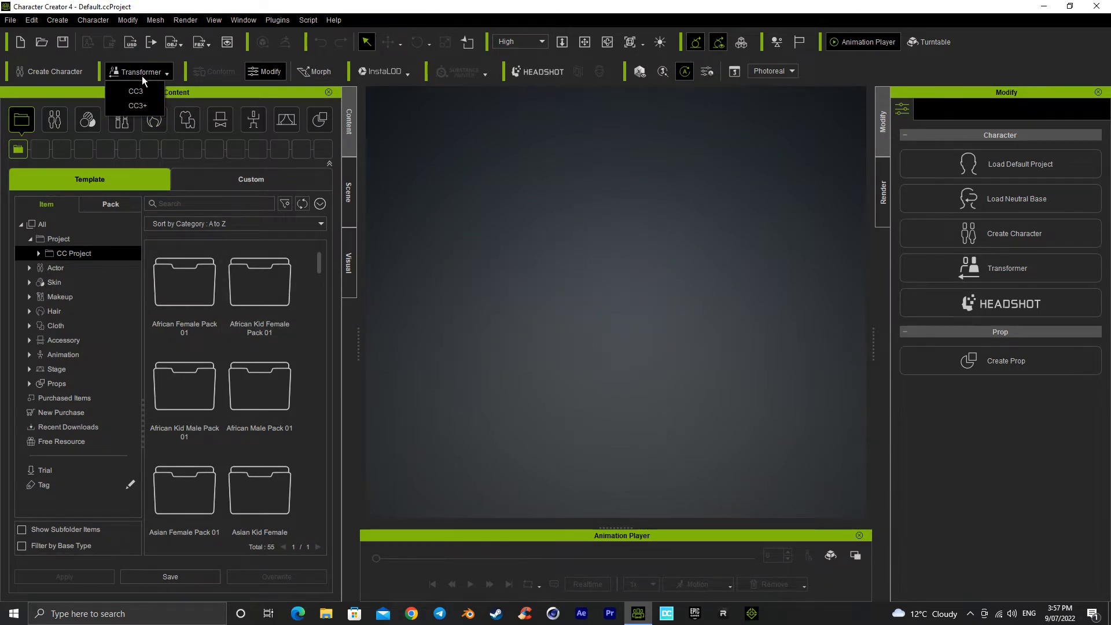
click(136, 106)
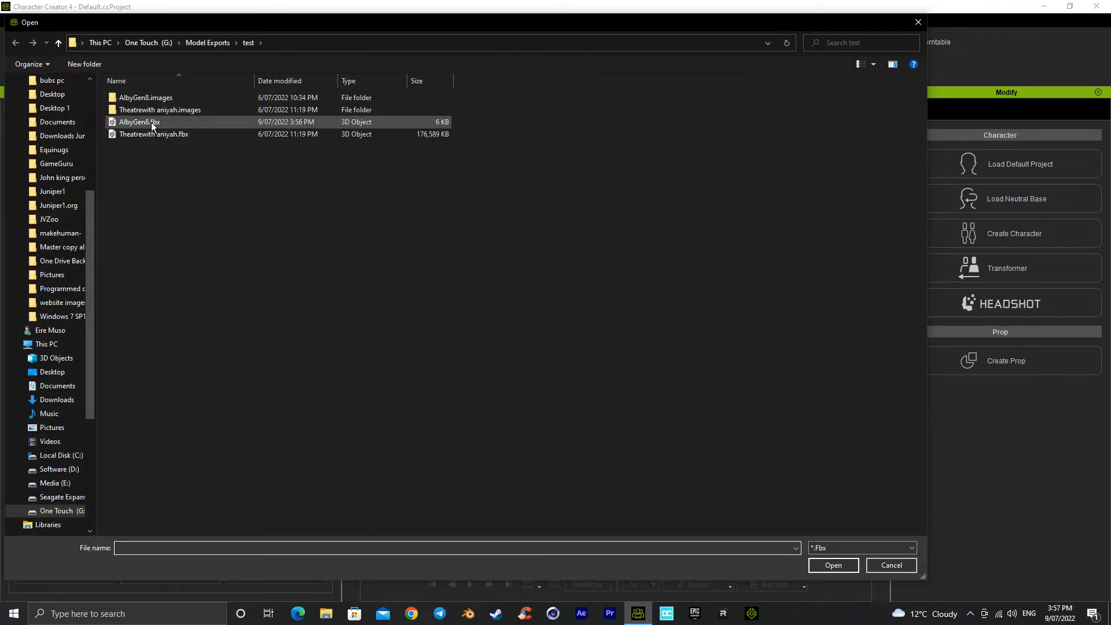
click(917, 22)
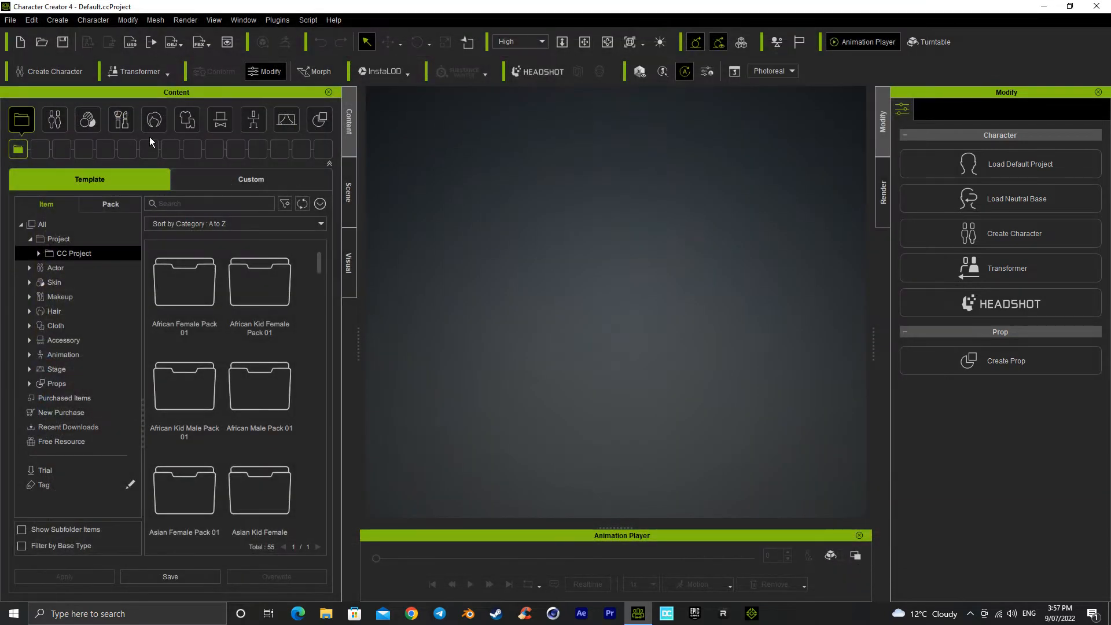
click(141, 71)
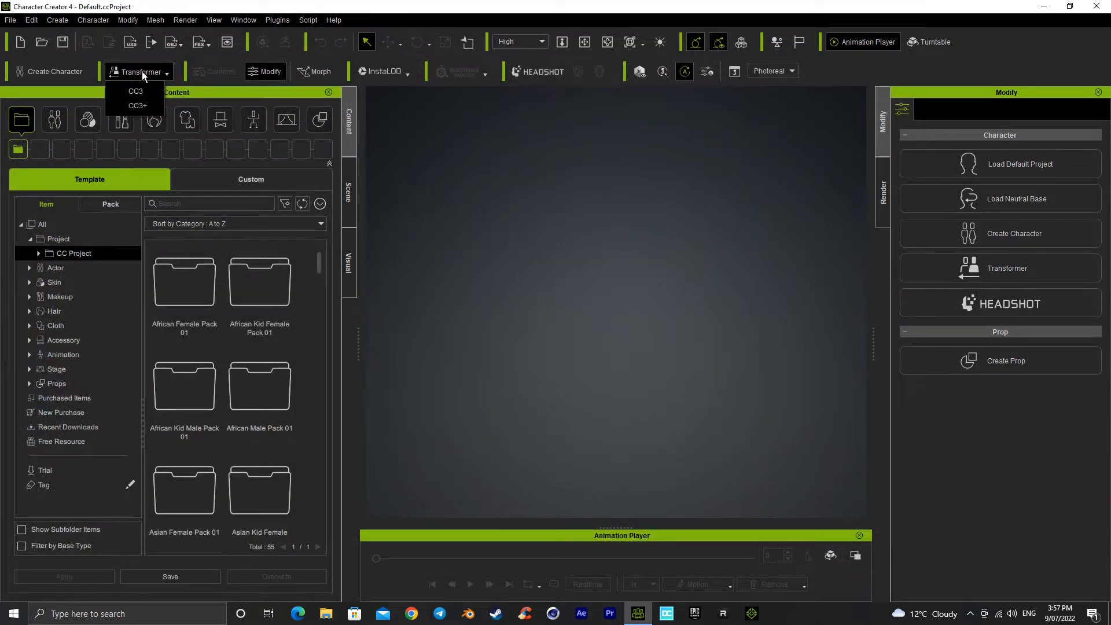
click(147, 106)
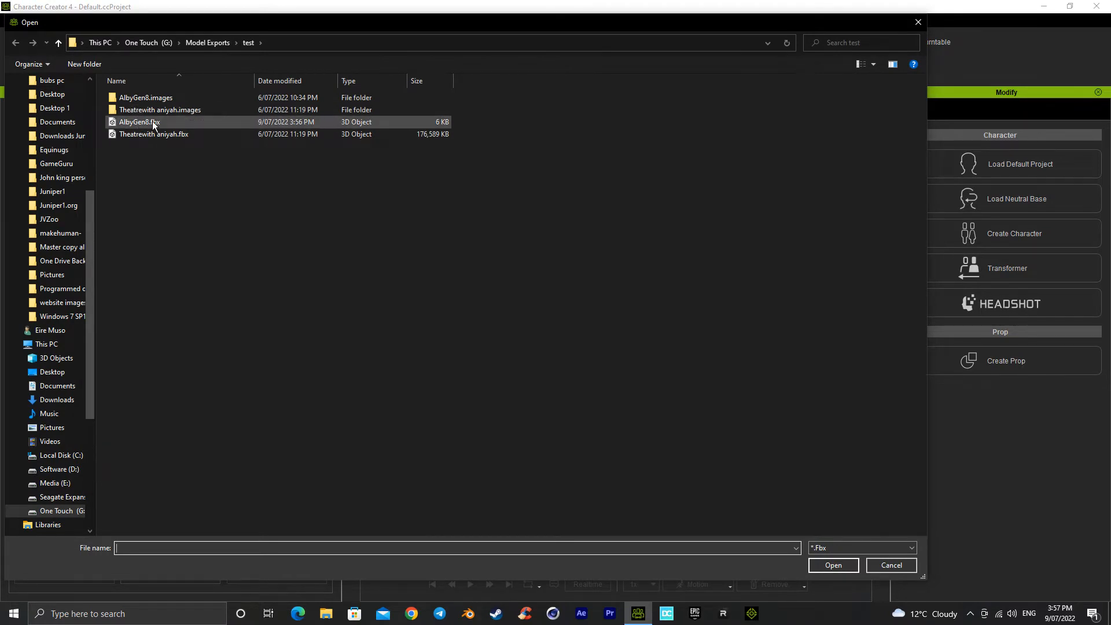
double_click(154, 123)
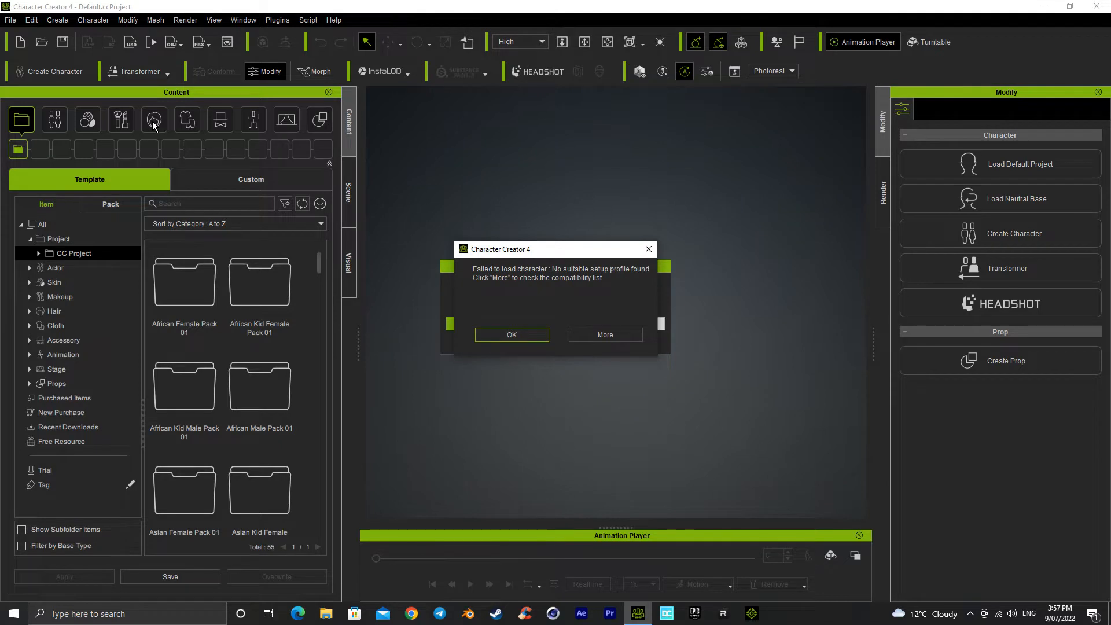
click(512, 334)
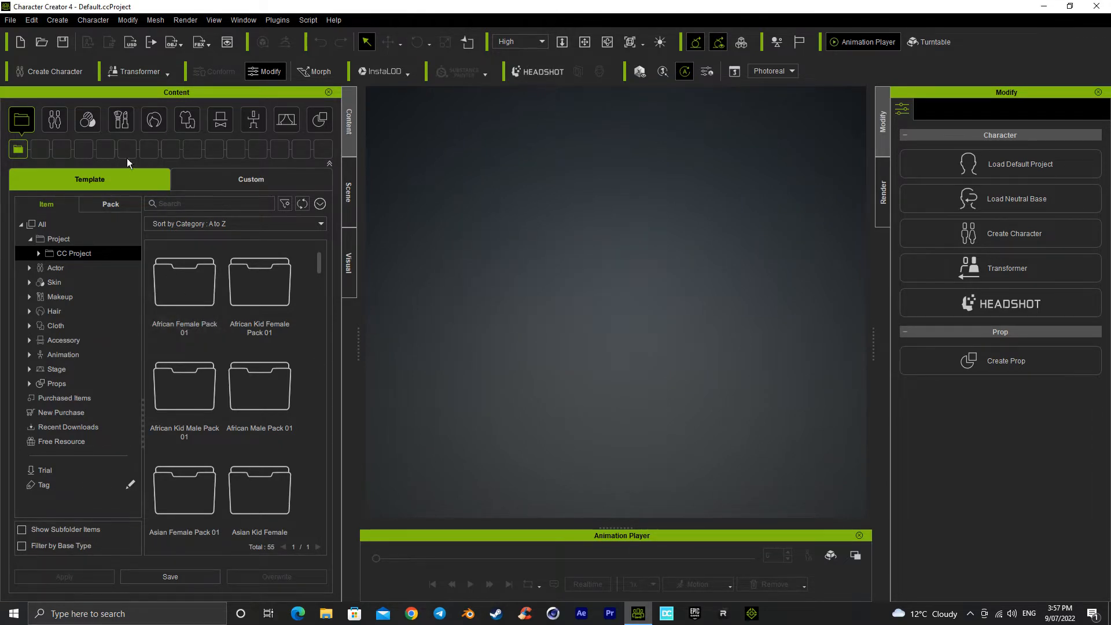
Step: Try to create a character from AlbyGen8.fbx in the Model Exports test folder as a Humanoid (Non-Standard)
click(68, 74)
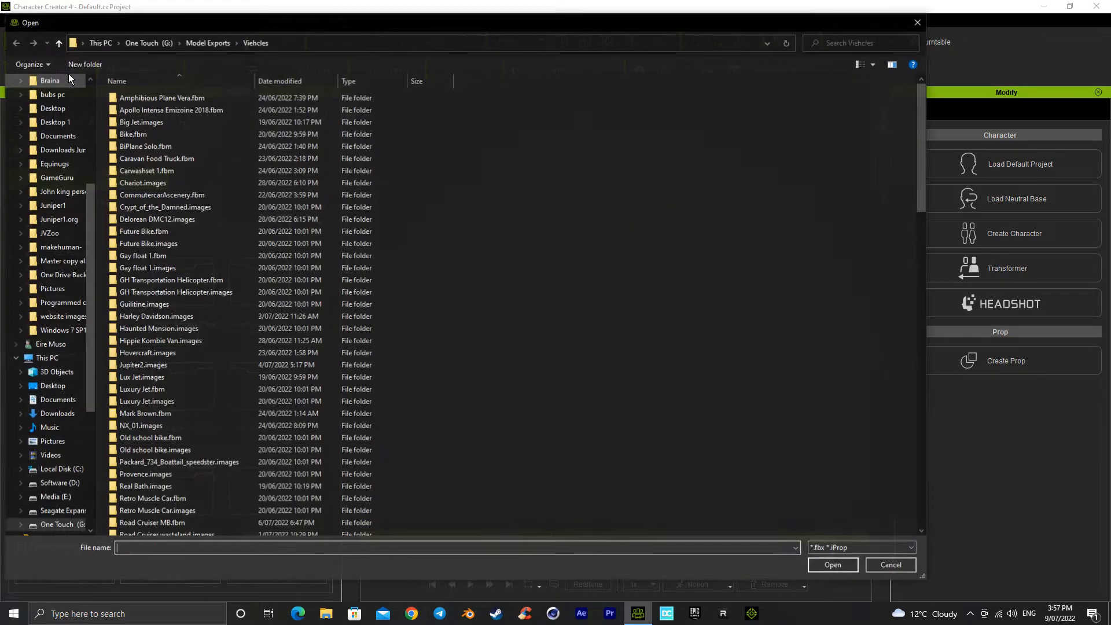
click(208, 42)
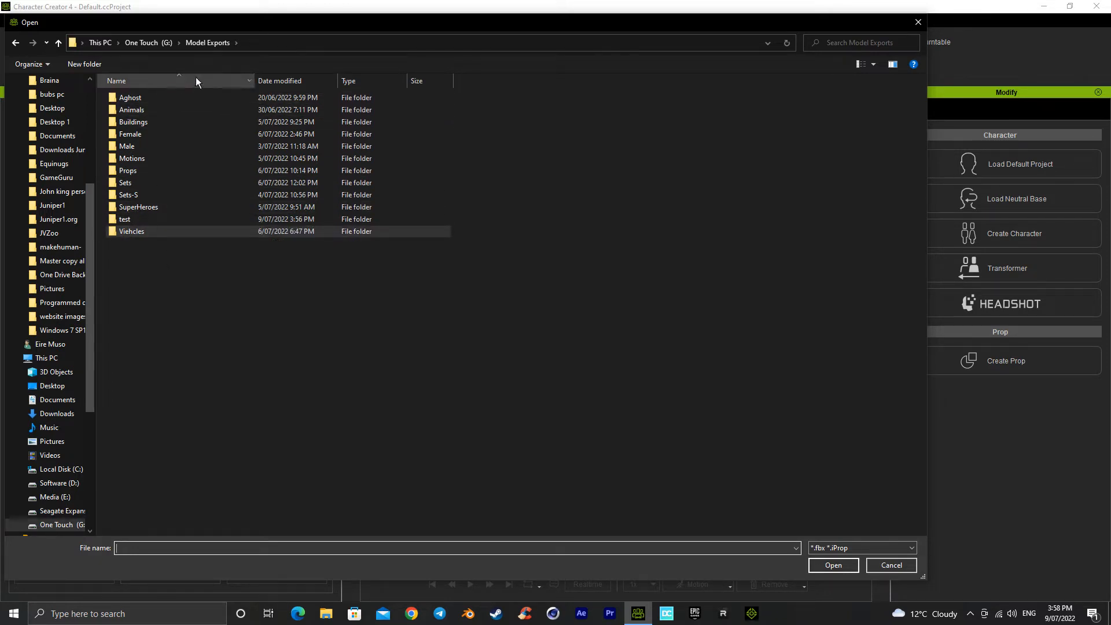
double_click(154, 219)
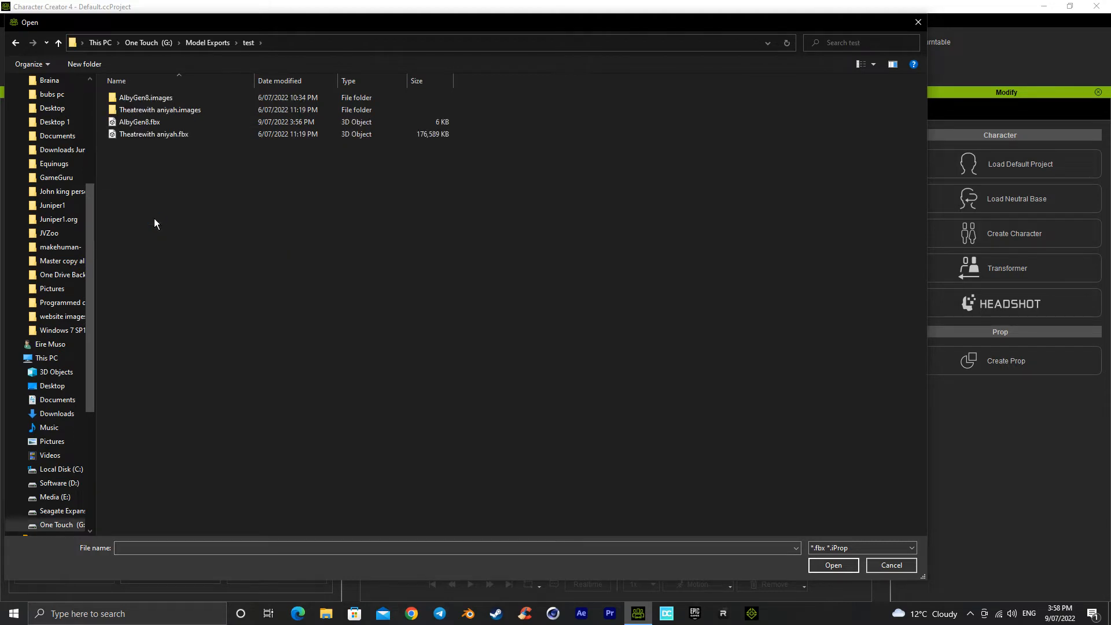
double_click(147, 123)
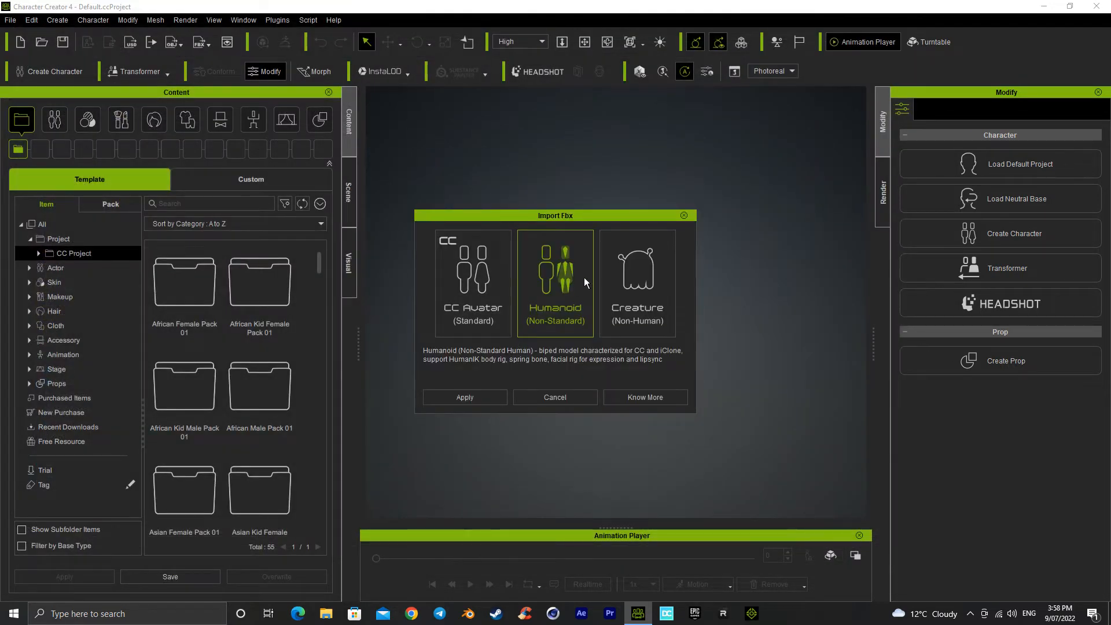
click(486, 392)
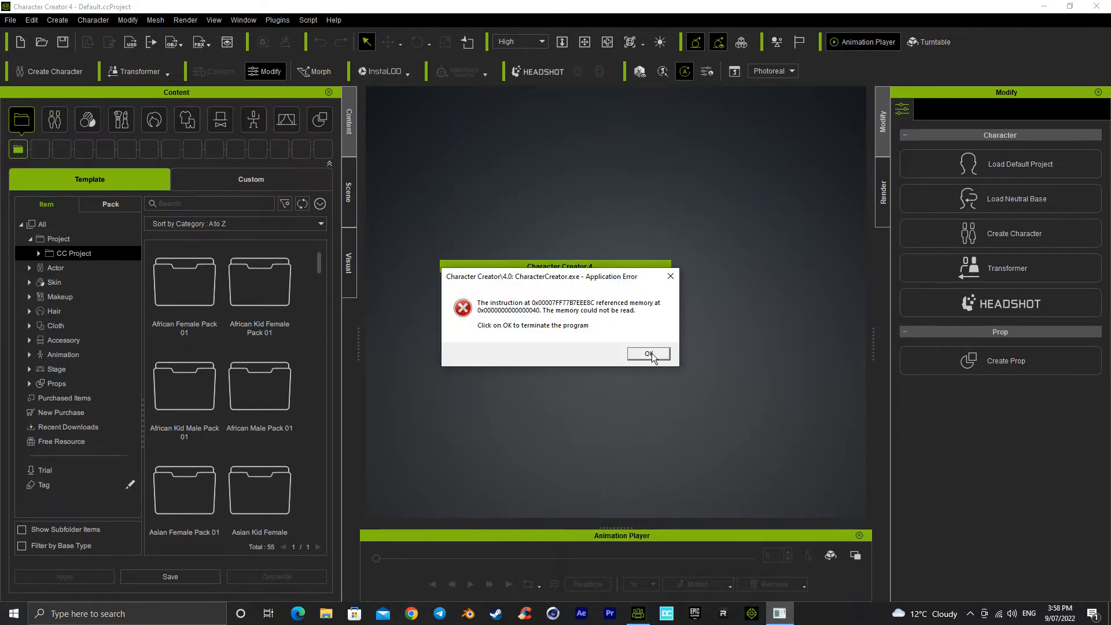
click(652, 353)
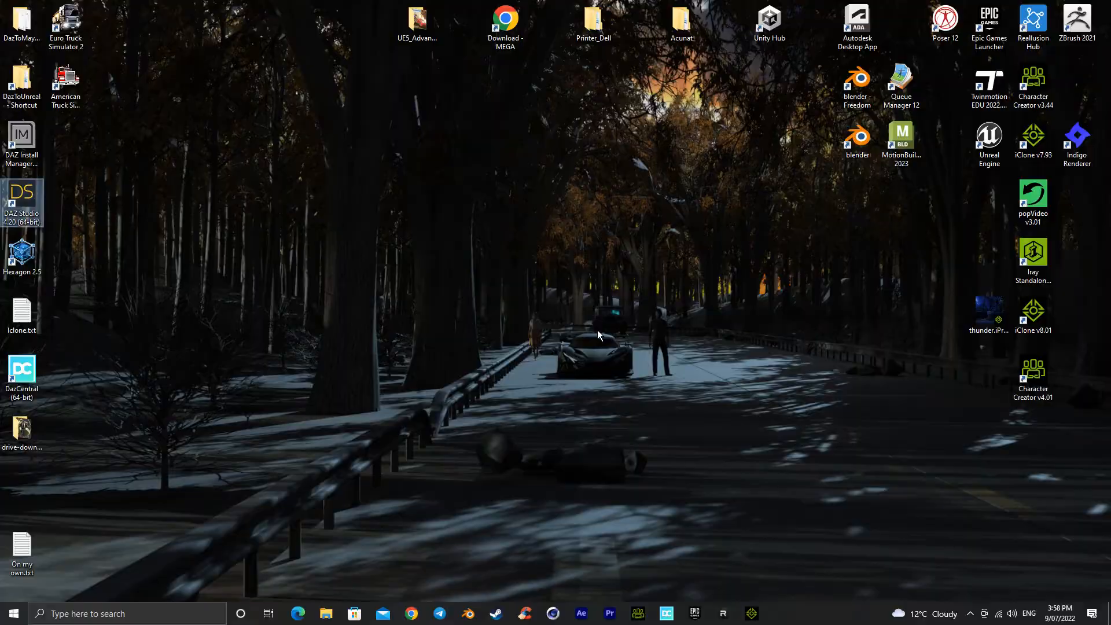
key(alt+z)
click(559, 184)
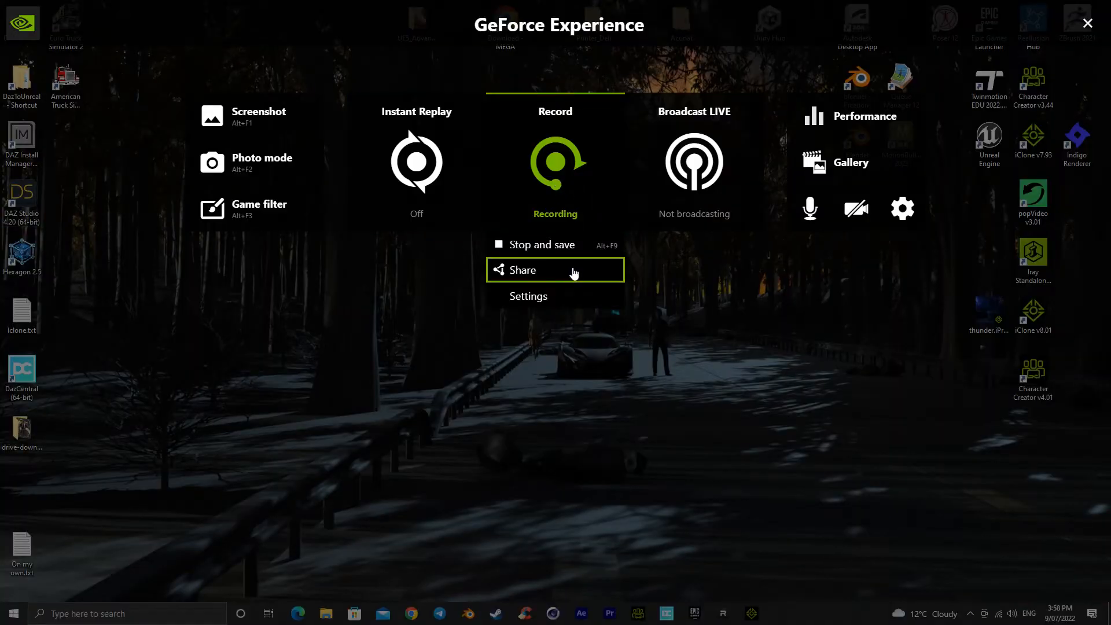
click(564, 244)
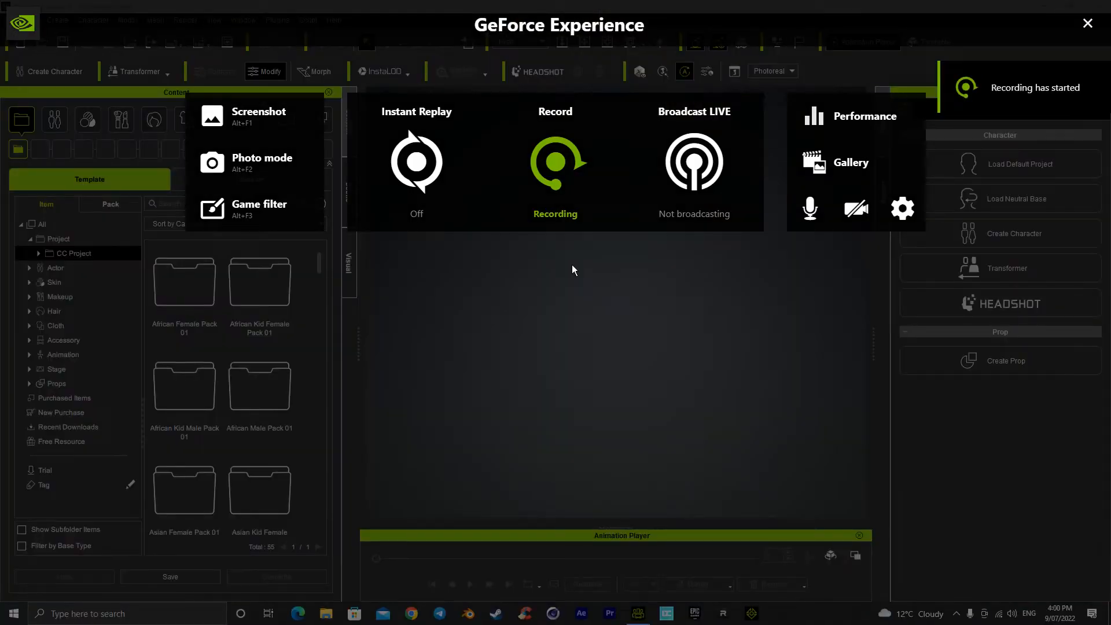
click(1088, 23)
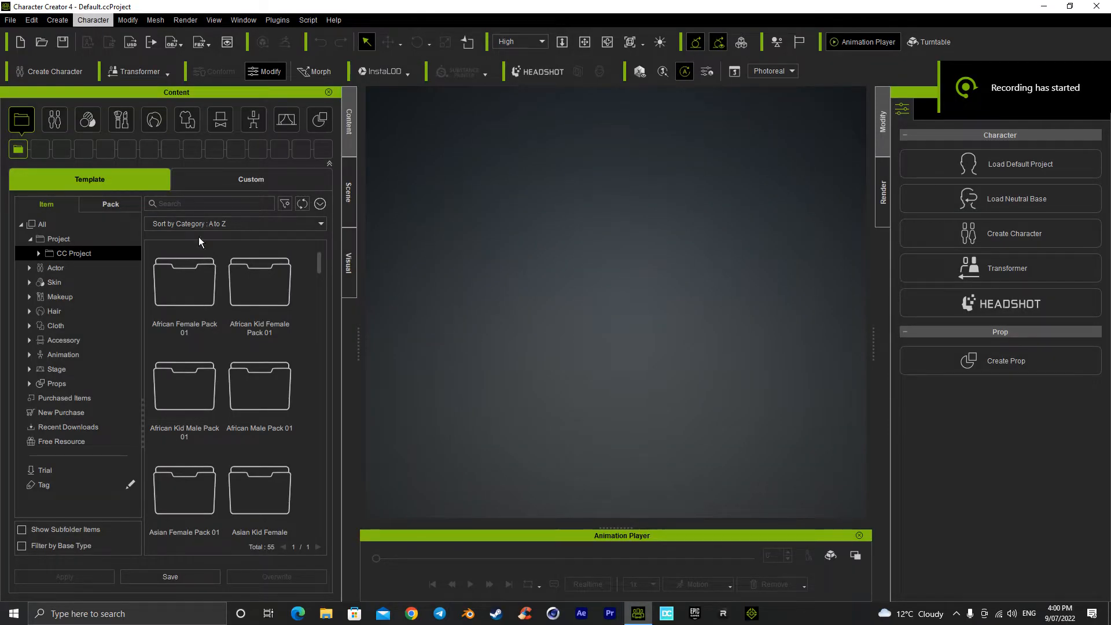
Step: Attempt the CC3+ Transformer import of AlbyGen8.fbx again in the restarted Character Creator 4
click(144, 71)
click(139, 105)
click(157, 123)
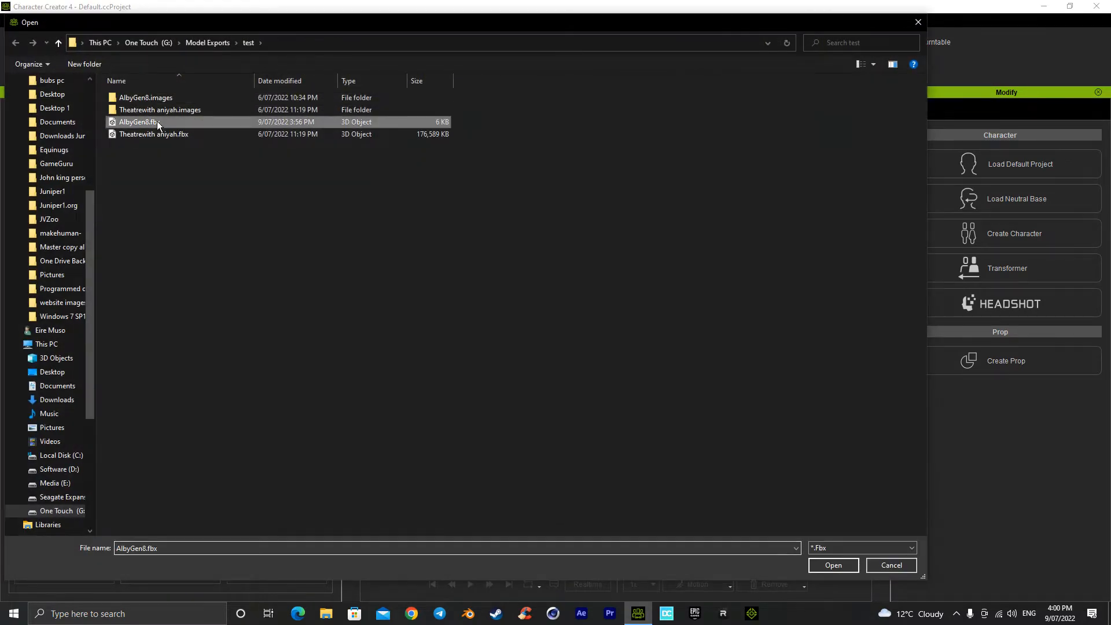
double_click(158, 123)
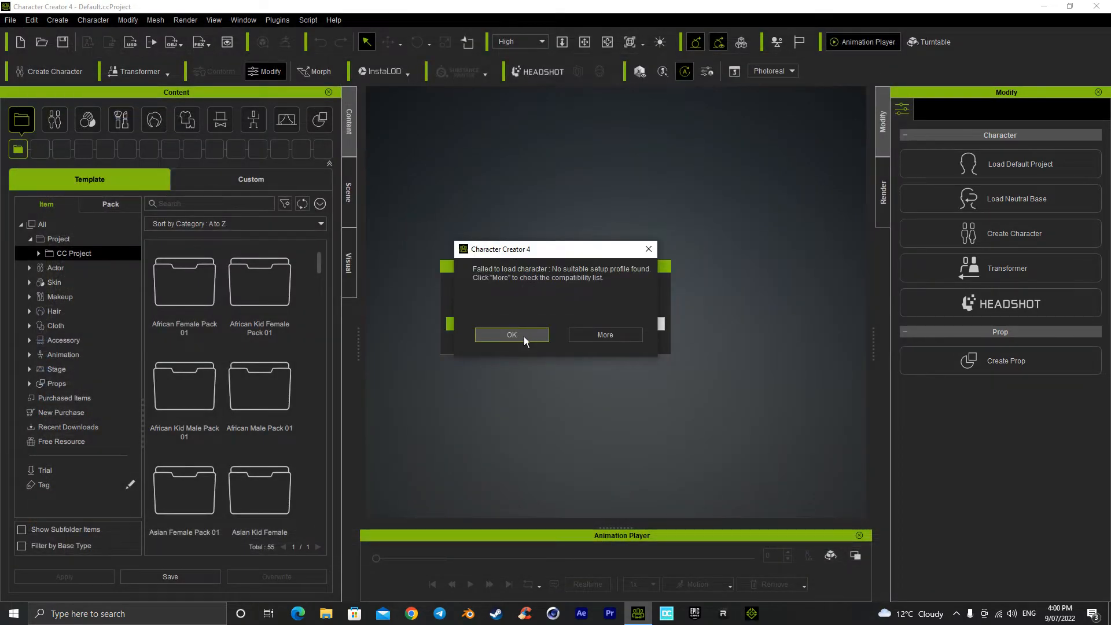
click(512, 334)
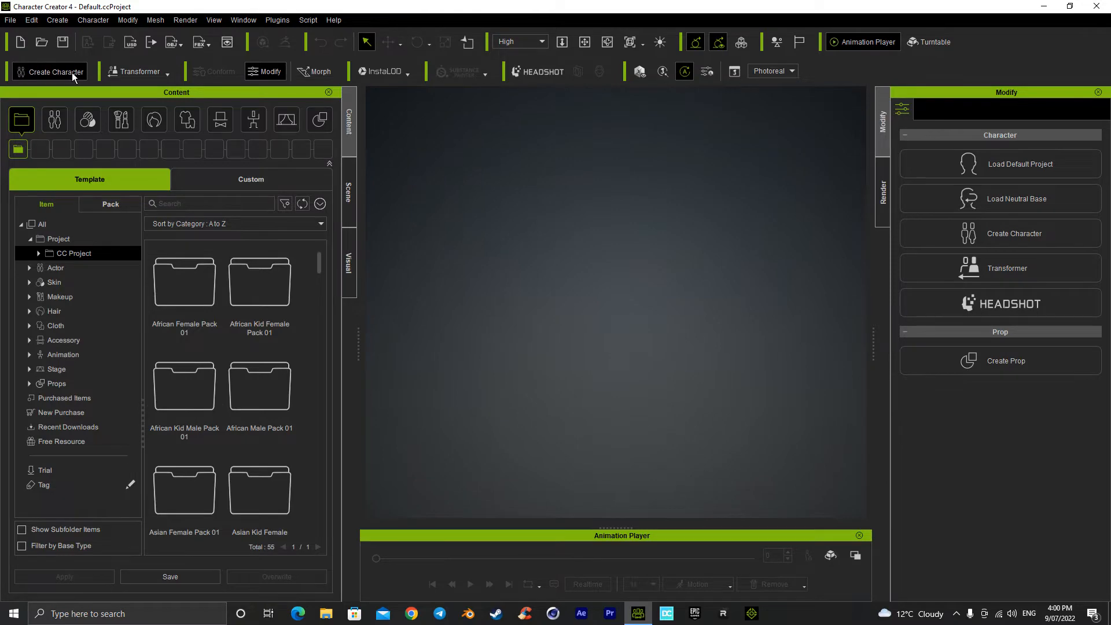
Step: Try again to import AlbyGen8.fbx with Create Character, and close the crashed program
click(72, 71)
click(161, 123)
double_click(161, 123)
click(470, 392)
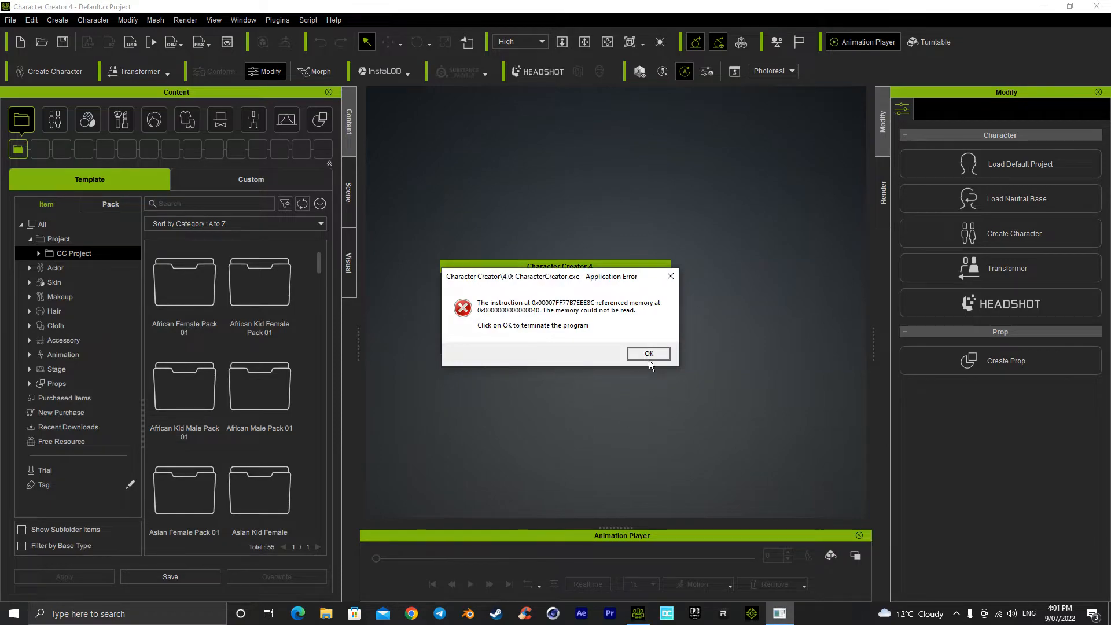
click(649, 354)
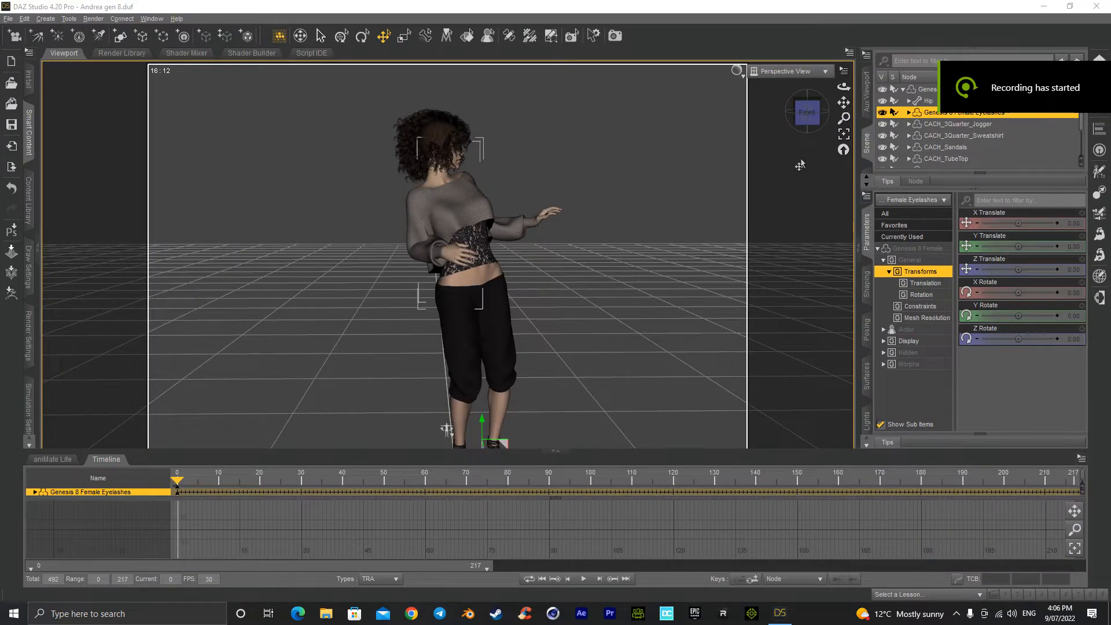
Step: Switch to DAZ Studio and delete the Genesis 8 Female Eyelashes from the scene
mouse_move(807, 111)
mouse_down()
mouse_move(791, 114)
mouse_move(822, 114)
mouse_up()
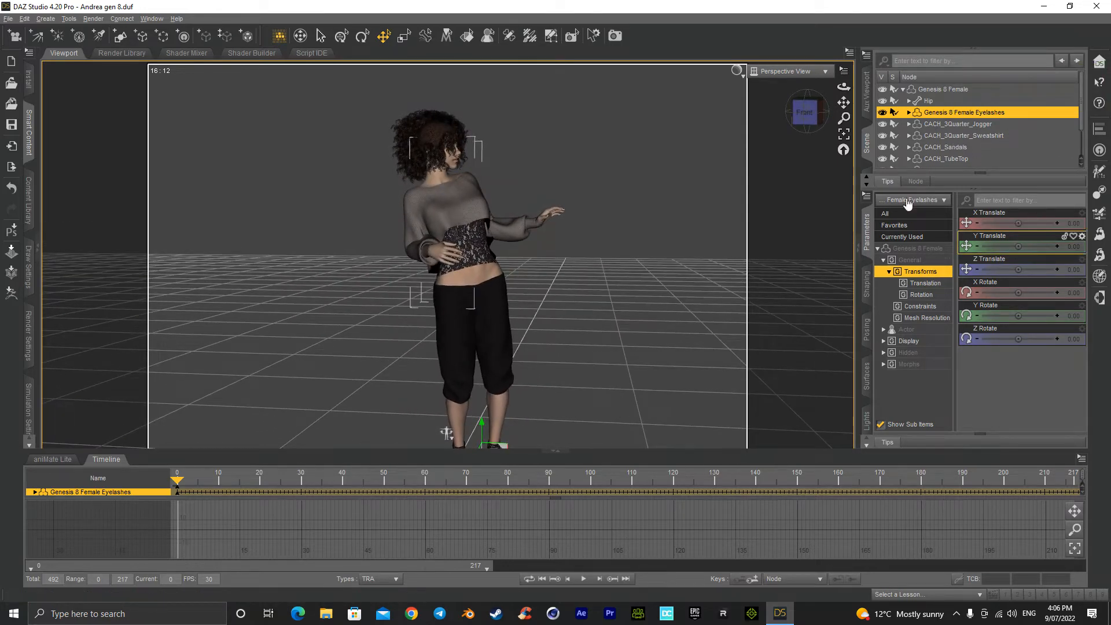
click(959, 125)
click(953, 113)
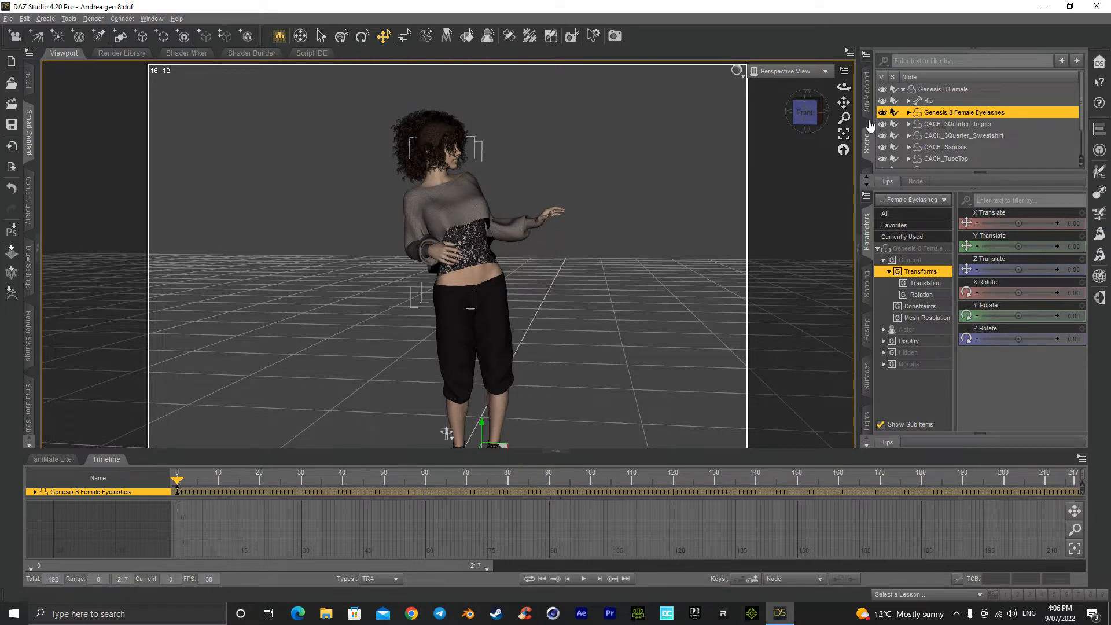
key(Delete)
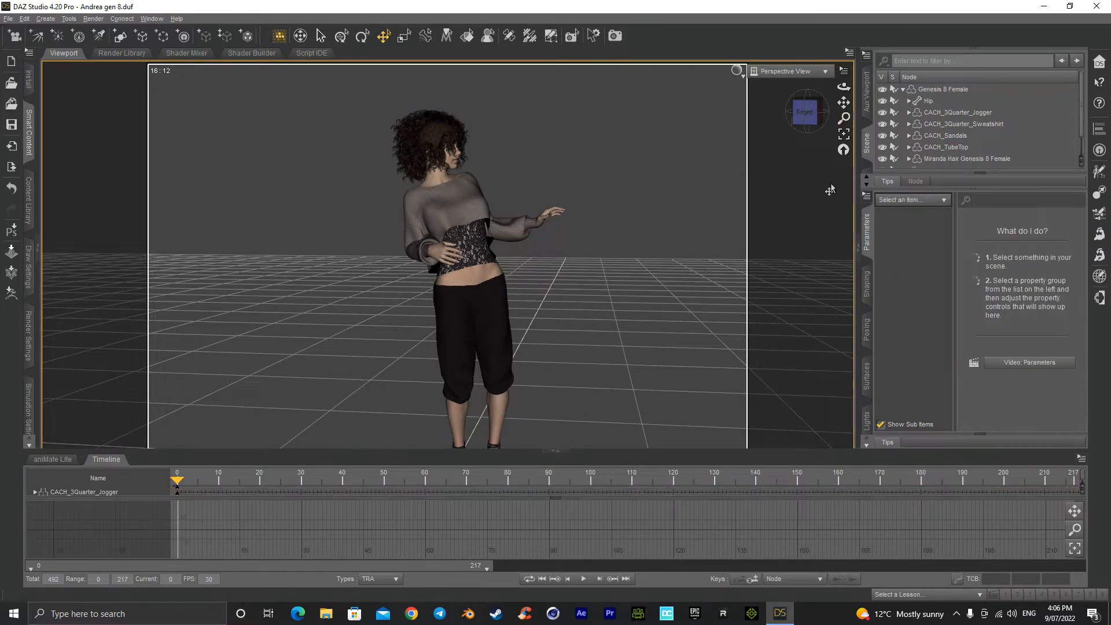
Step: Examine the figure's face and upper body up close with an NVIDIA Iray viewport preview
click(798, 118)
drag(798, 120, 795, 133)
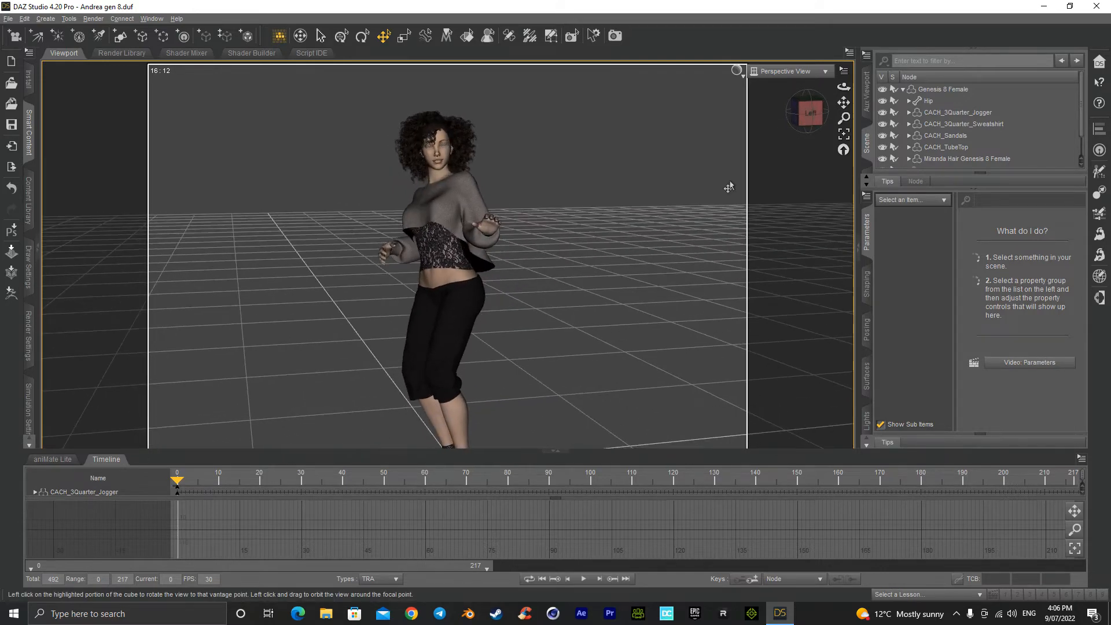
scroll(636, 279, down, 3)
scroll(635, 278, up, 4)
scroll(635, 278, up, 2)
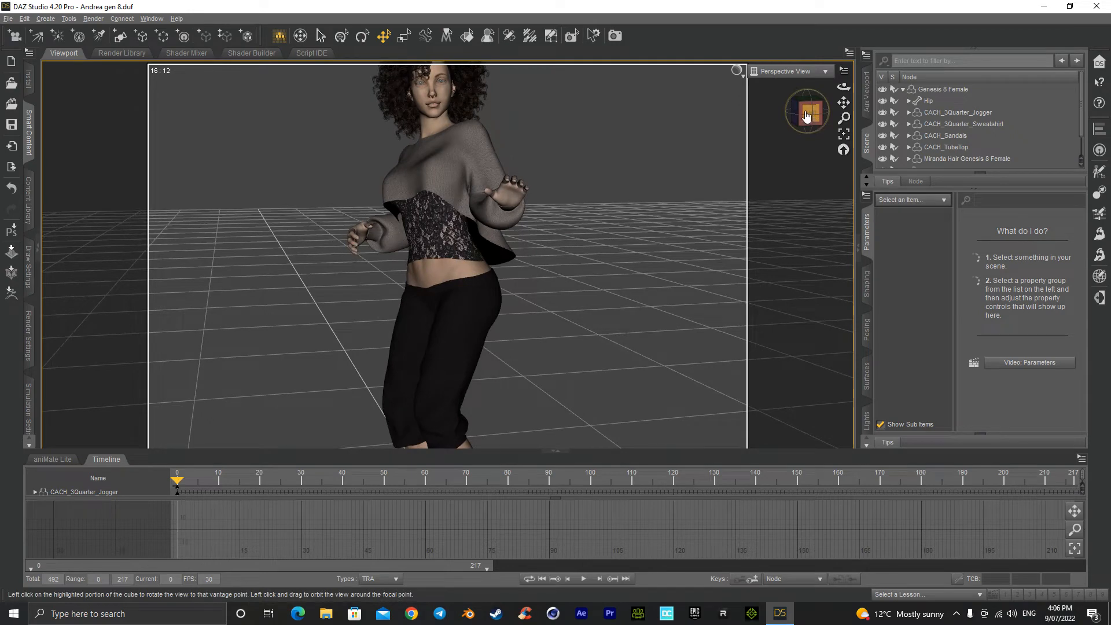
drag(844, 103, 843, 144)
scroll(709, 179, up, 5)
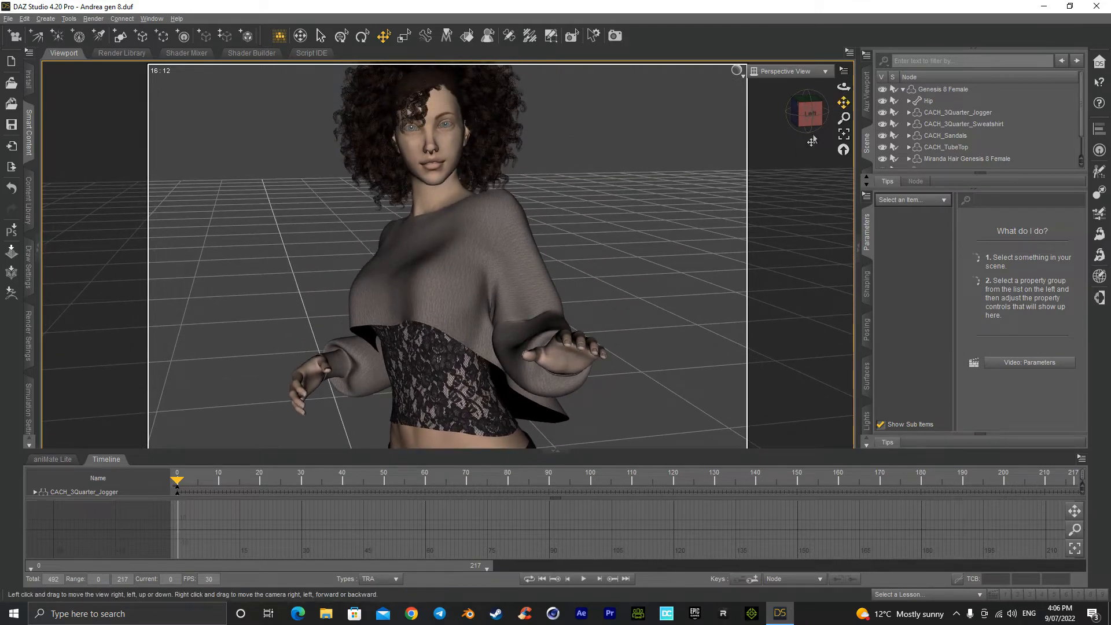
right_click(719, 209)
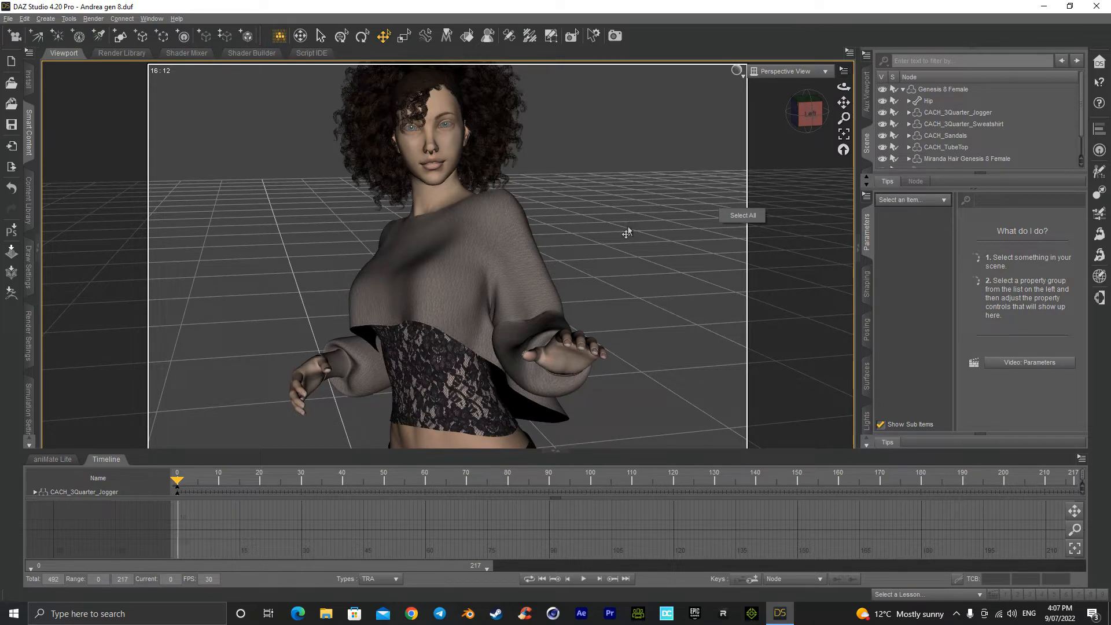
click(738, 71)
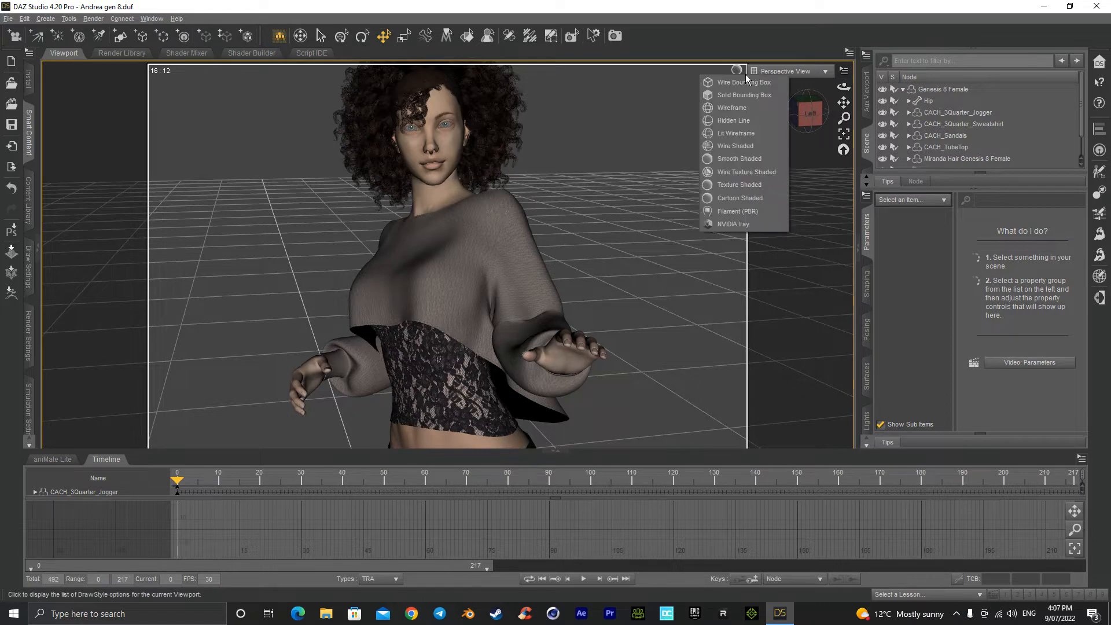
click(744, 225)
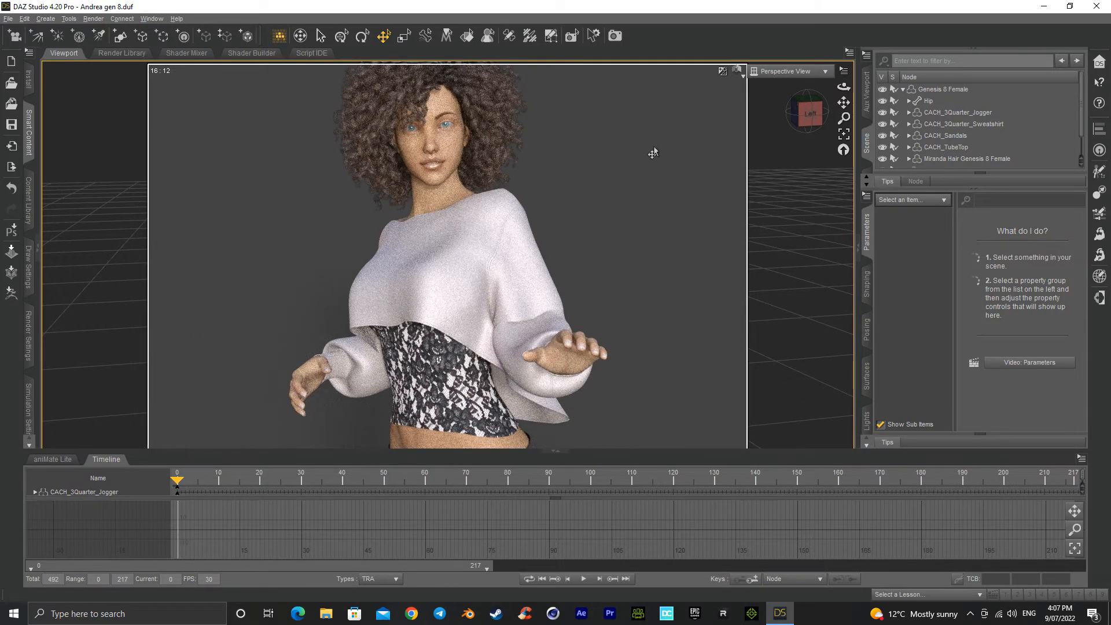
drag(807, 112, 824, 117)
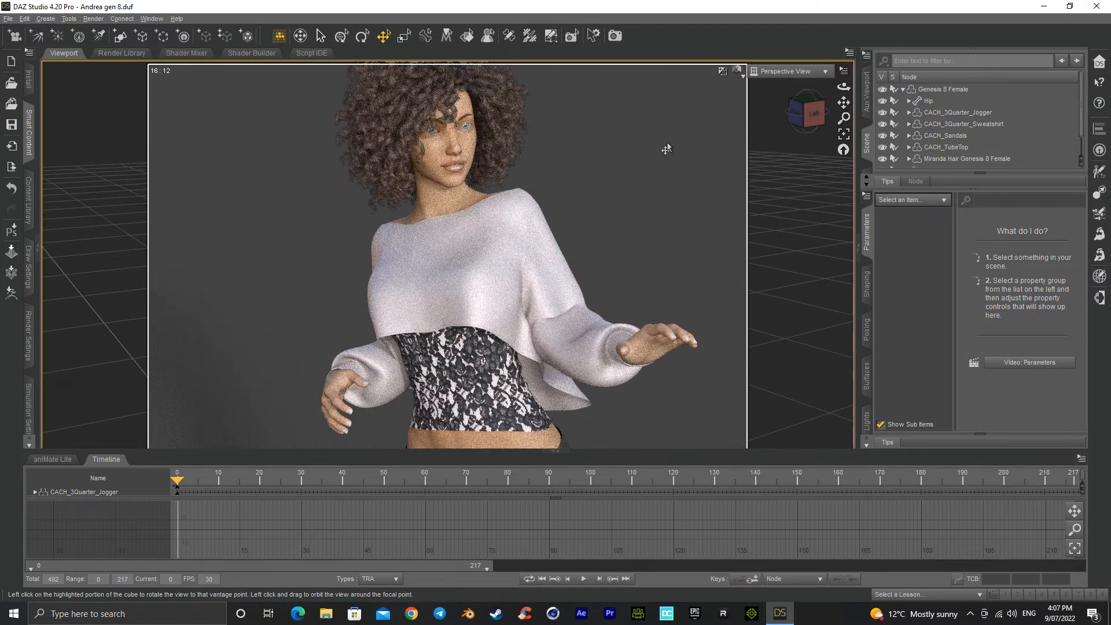
Step: Return the viewport to Texture Shaded and collapse the Genesis 8 Female hierarchy in the scene list
click(744, 77)
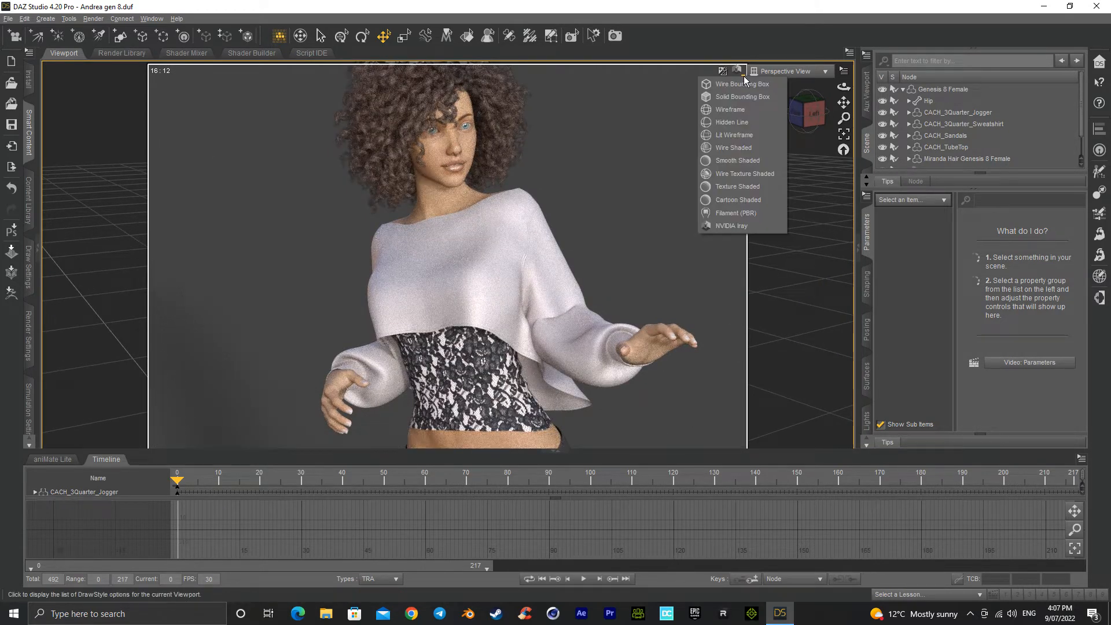
click(744, 190)
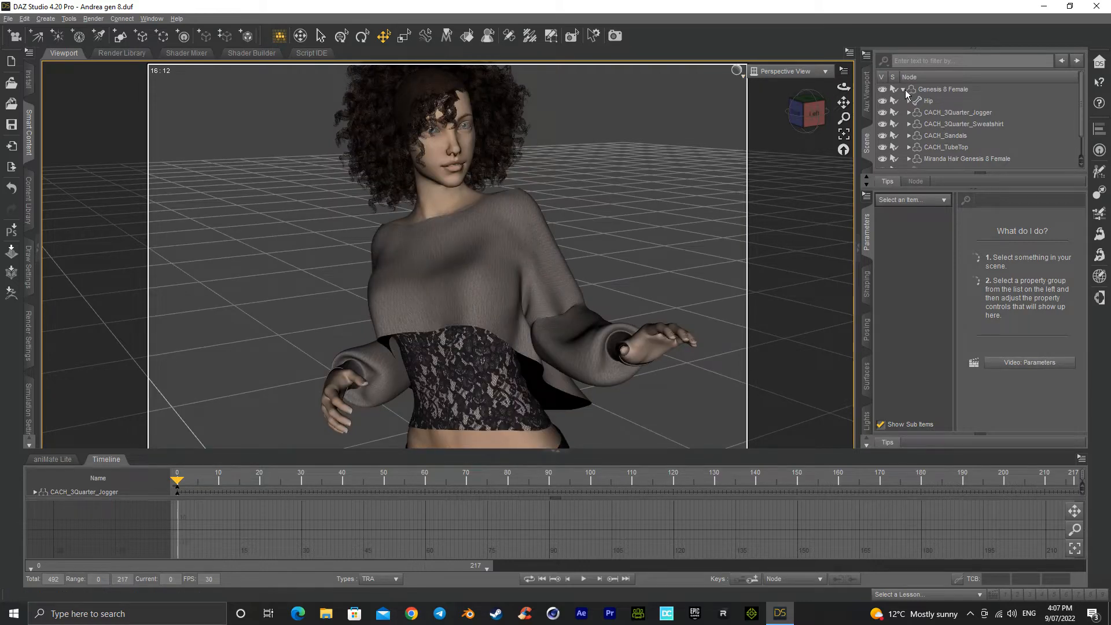
scroll(944, 156, down, 1)
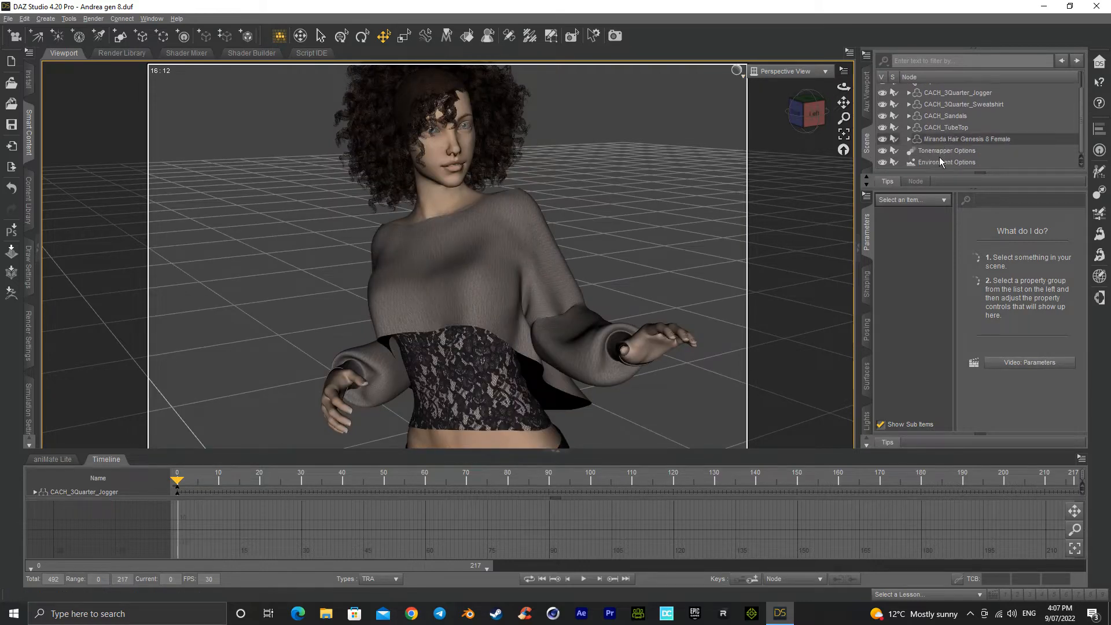
scroll(929, 124, up, 2)
click(903, 89)
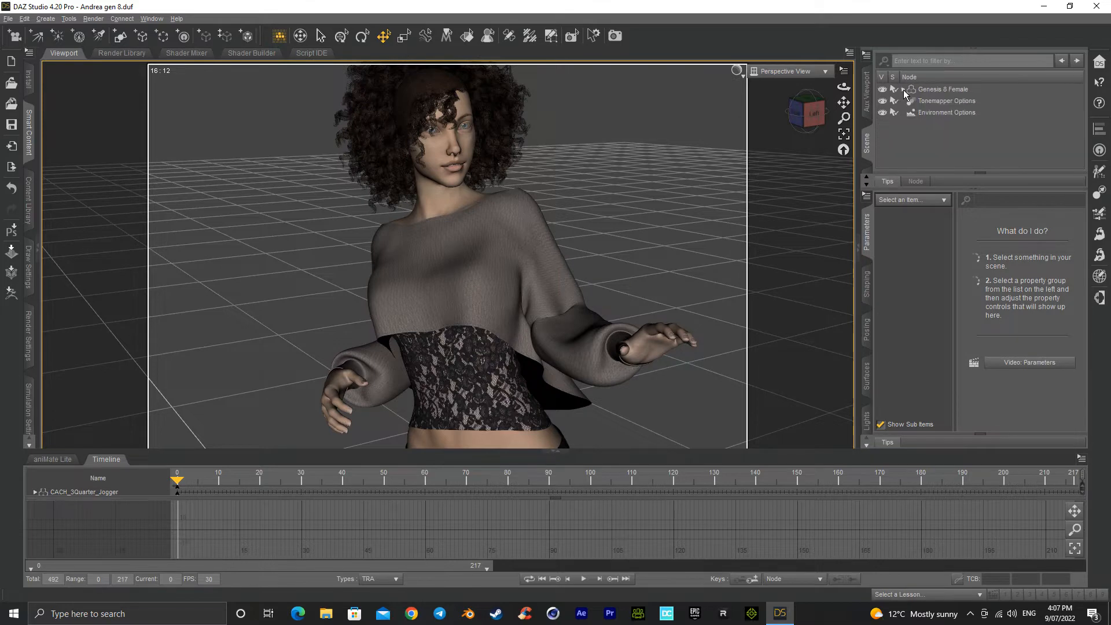
Step: Select the Genesis 8 Female figure and export it as an Autodesk FBX named Abby 1 in the test folder
click(943, 89)
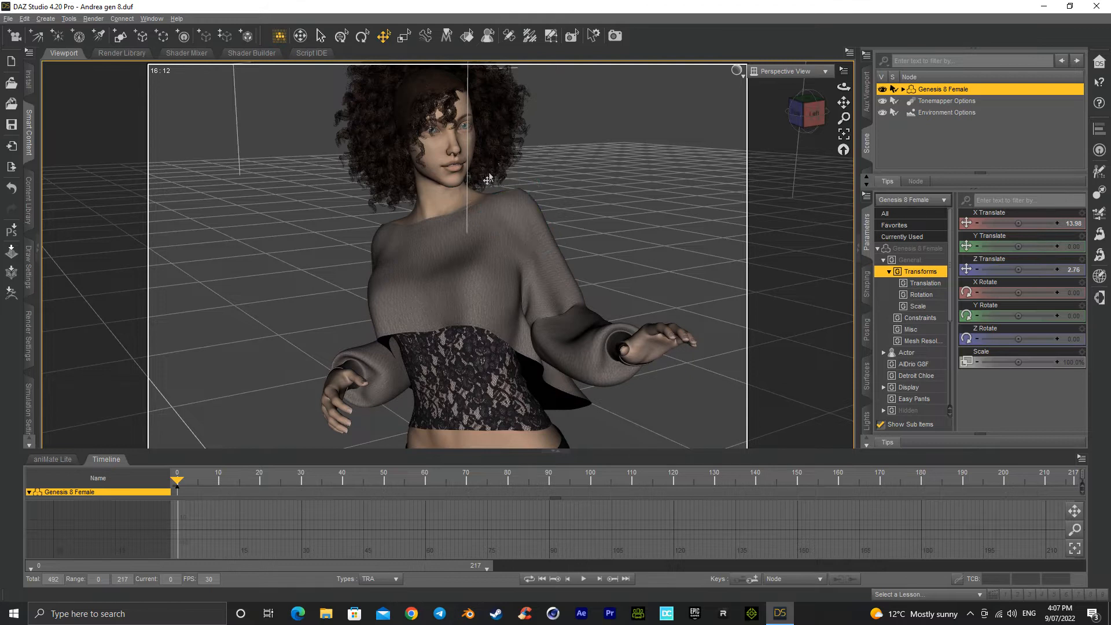
click(8, 19)
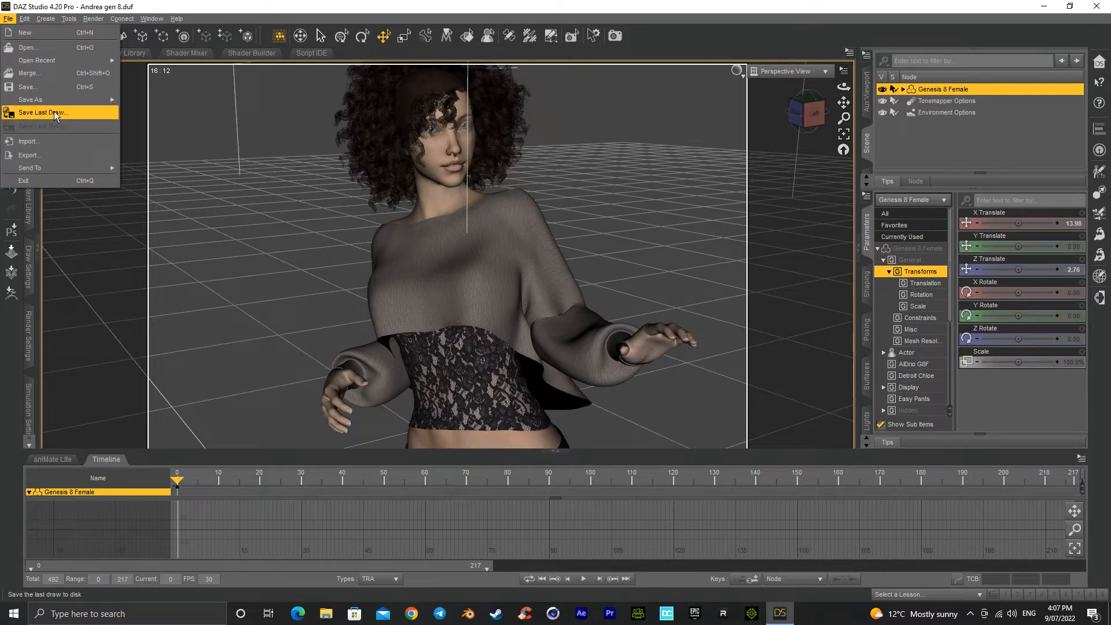
click(58, 154)
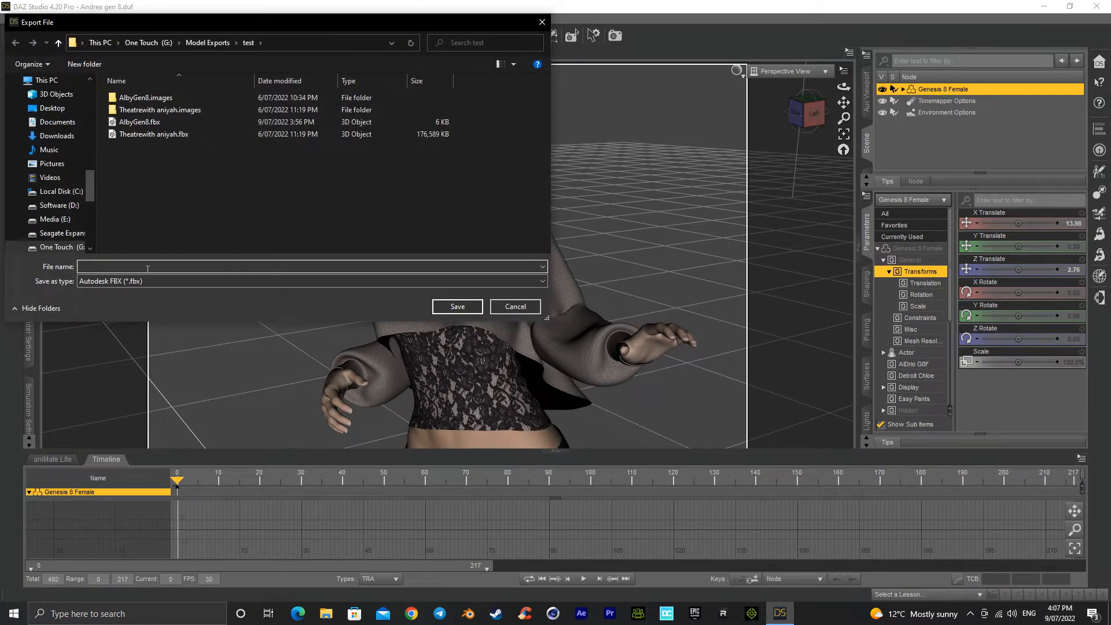
text(Ab)
text(lb)
key(BackSpace)
key(BackSpace)
key(BackSpace)
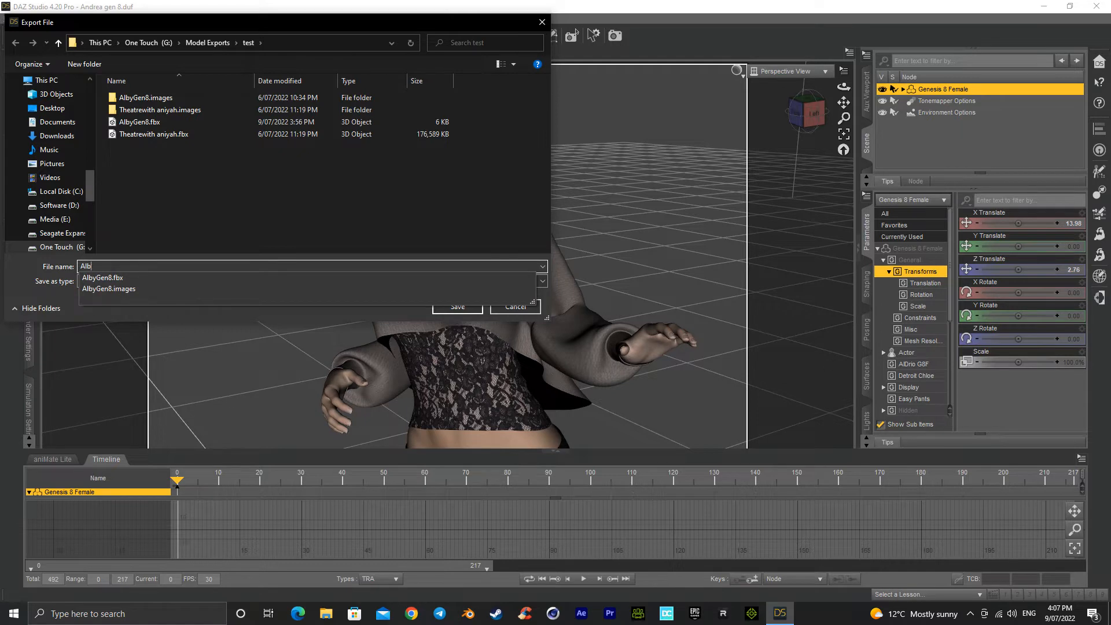
text(bby 1)
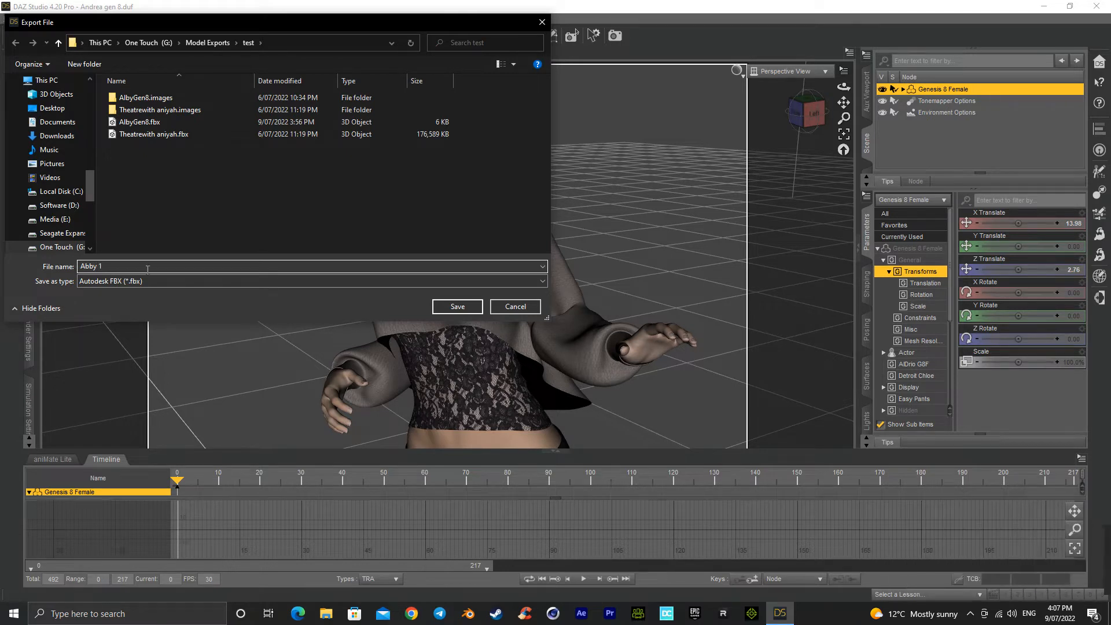
click(458, 306)
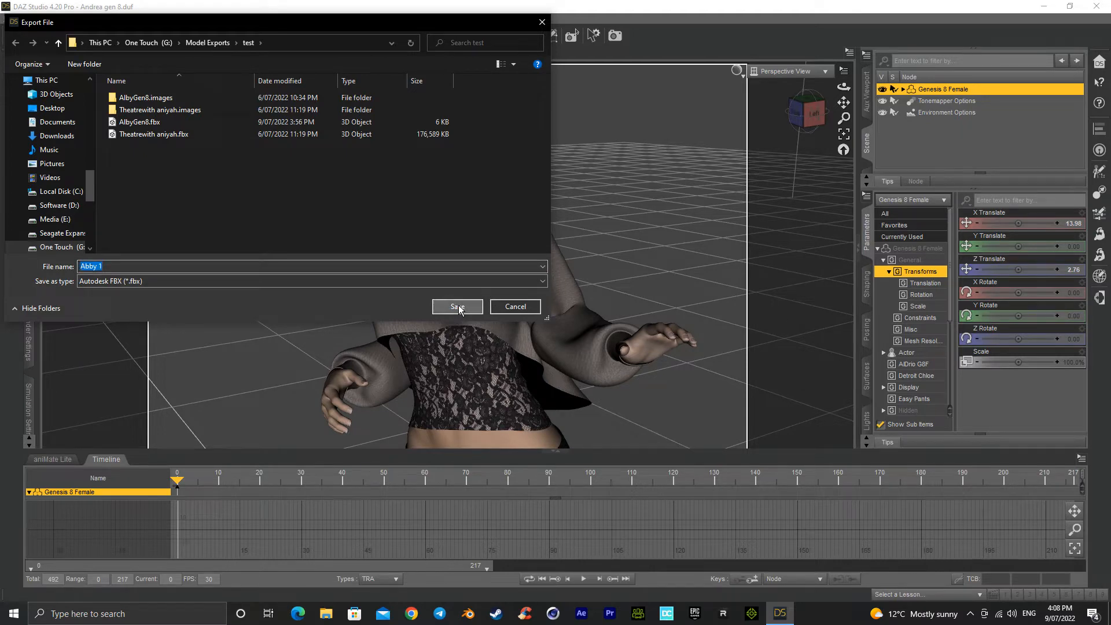
Step: Include Morphs in the FBX export options and run the export of the selected figure
click(891, 300)
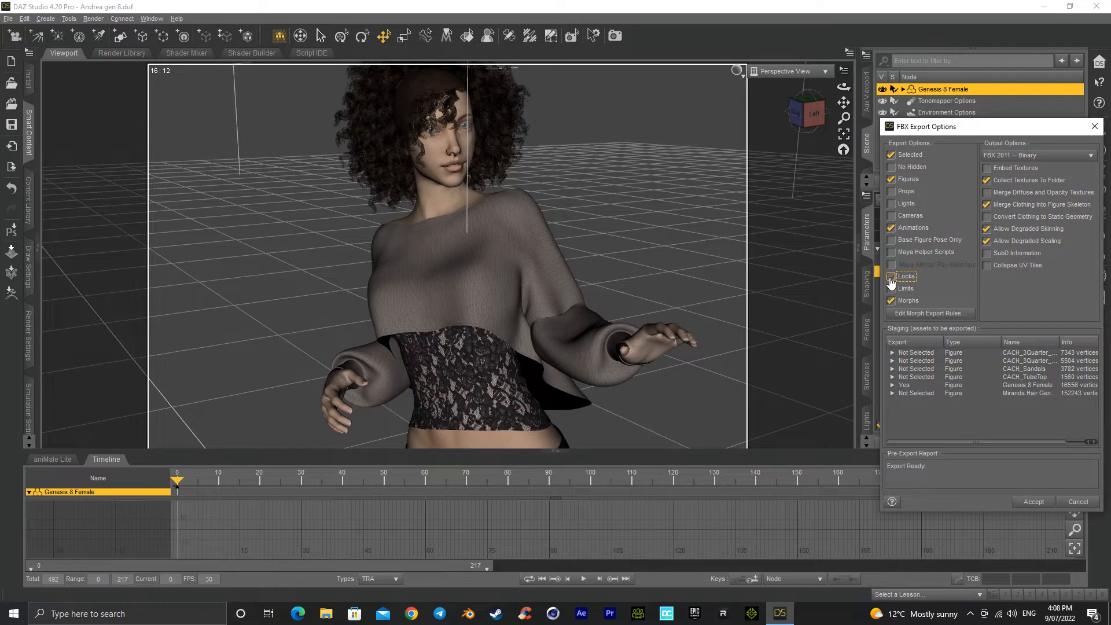
click(904, 282)
click(938, 283)
click(891, 228)
click(1033, 502)
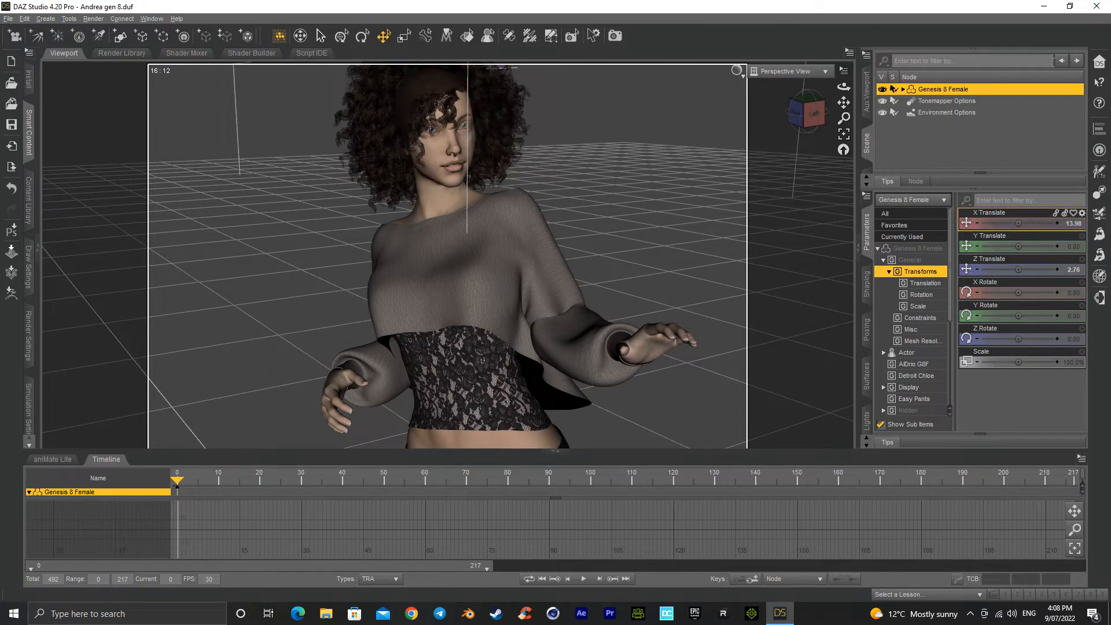
Step: Close DAZ Studio without saving the scene changes and switch to CCleaner
click(1103, 7)
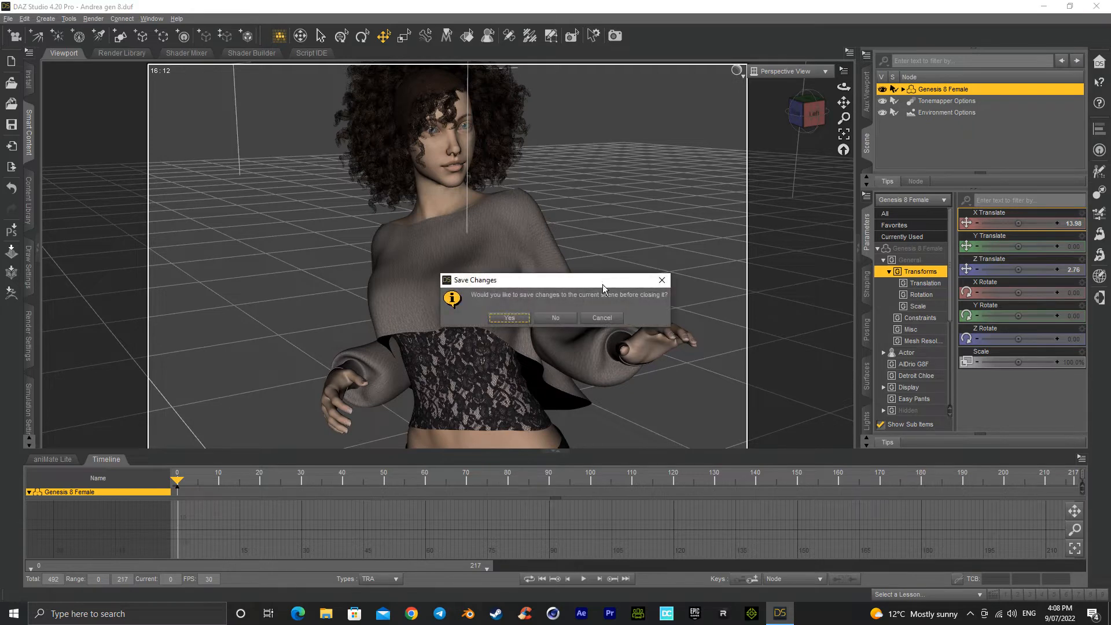
click(557, 317)
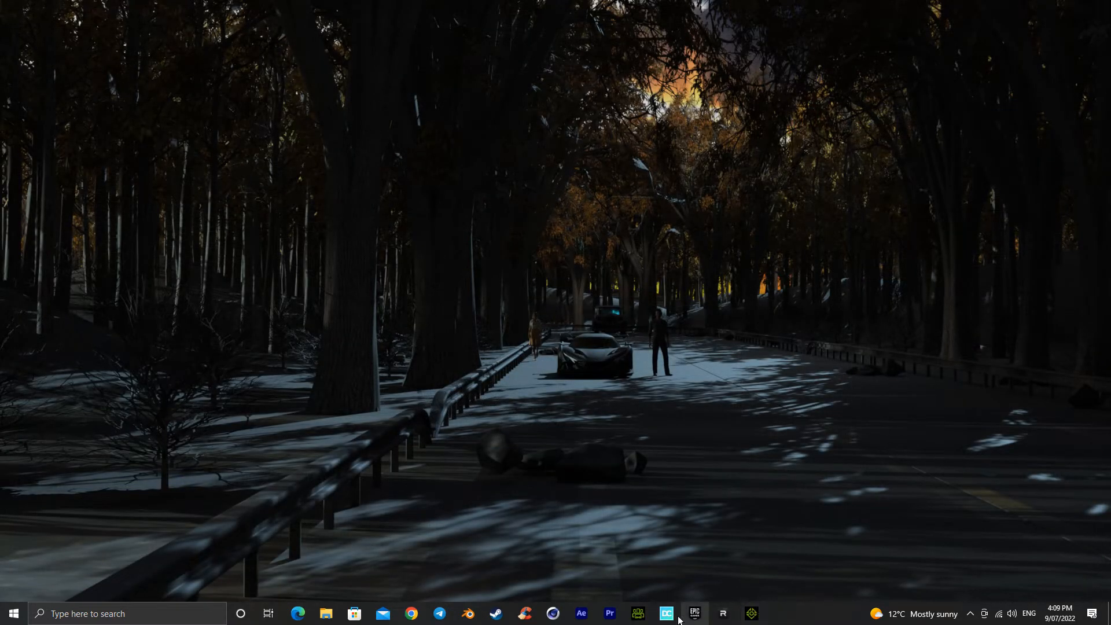
click(531, 611)
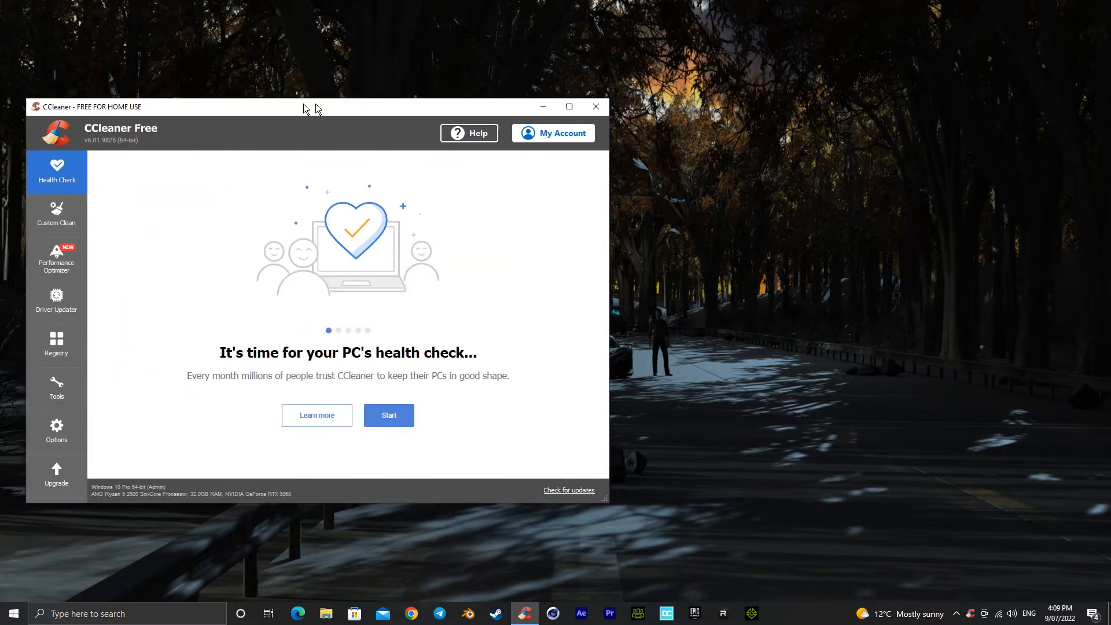
drag(314, 103, 453, 82)
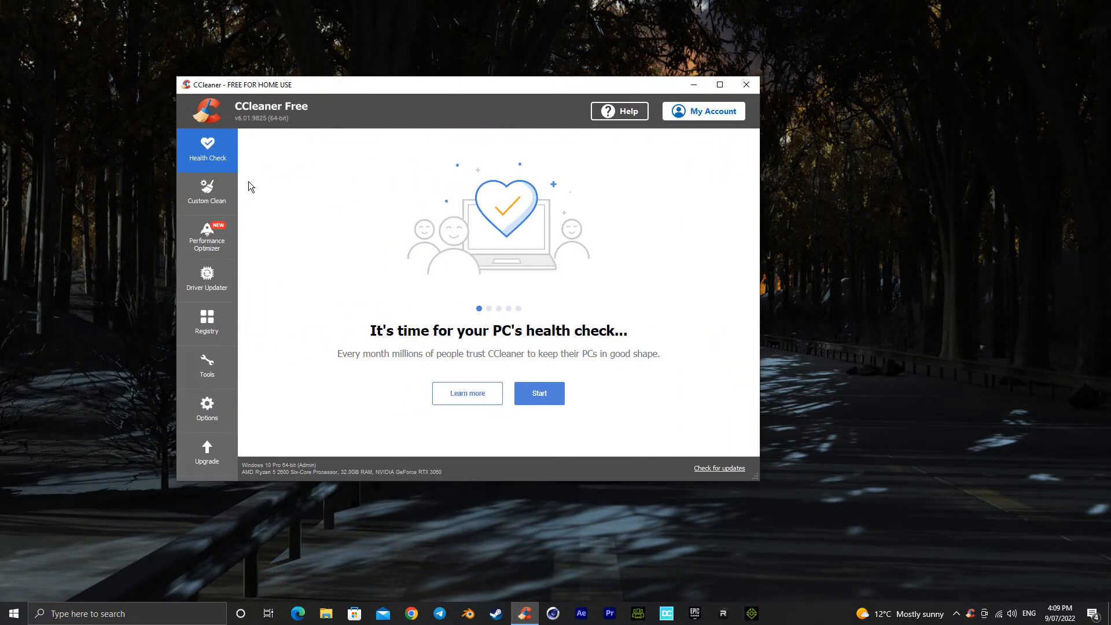
Step: Run the Custom Clean twice with its existing selection of items
click(208, 191)
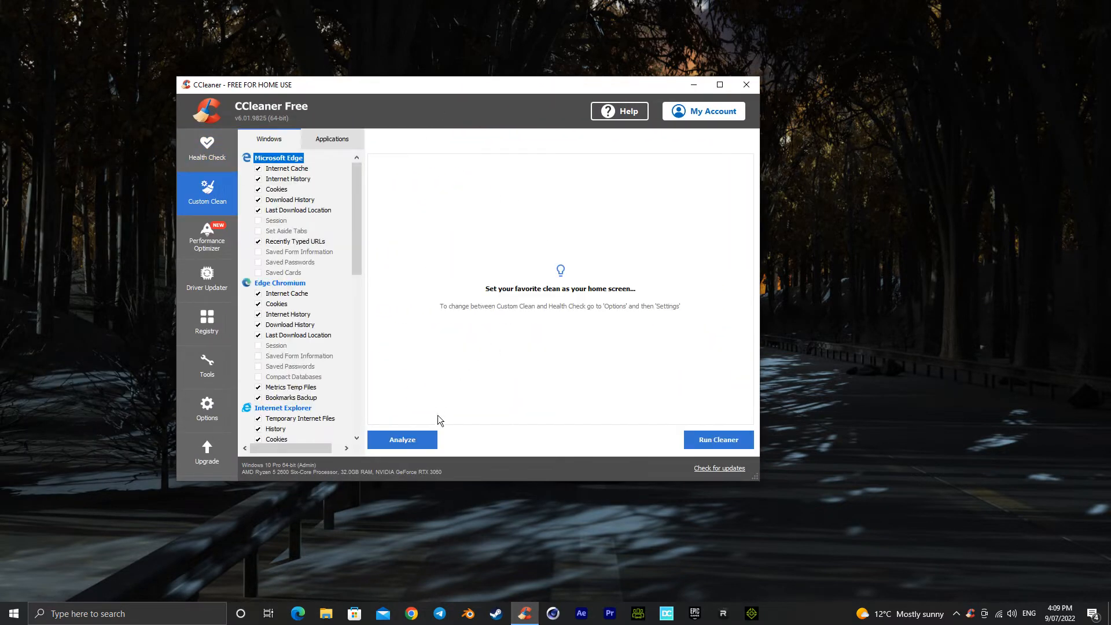
click(723, 441)
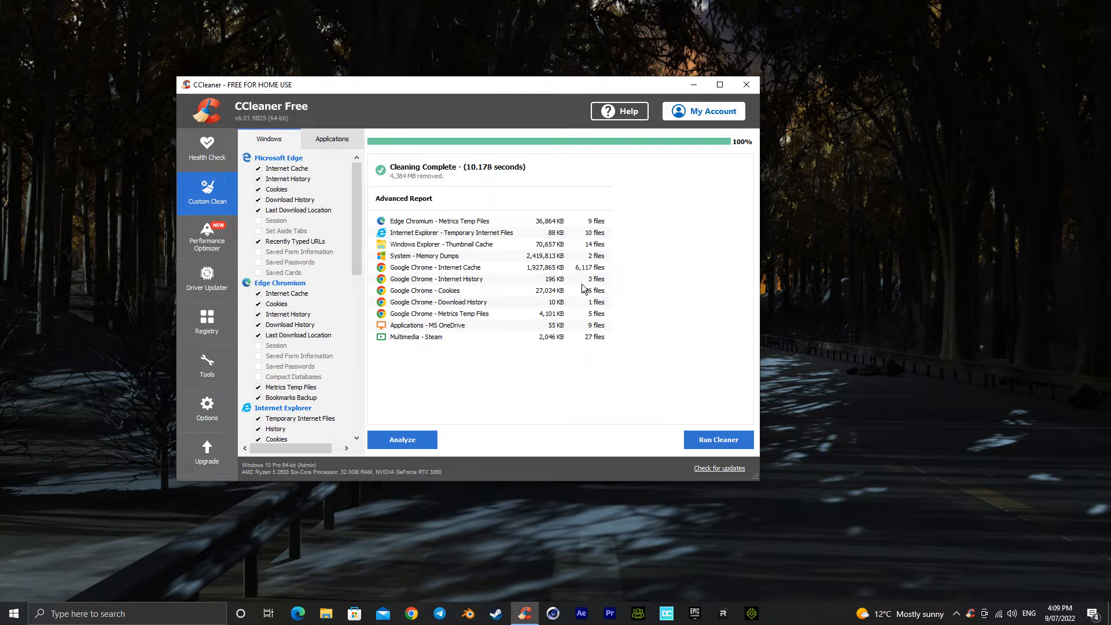
click(718, 439)
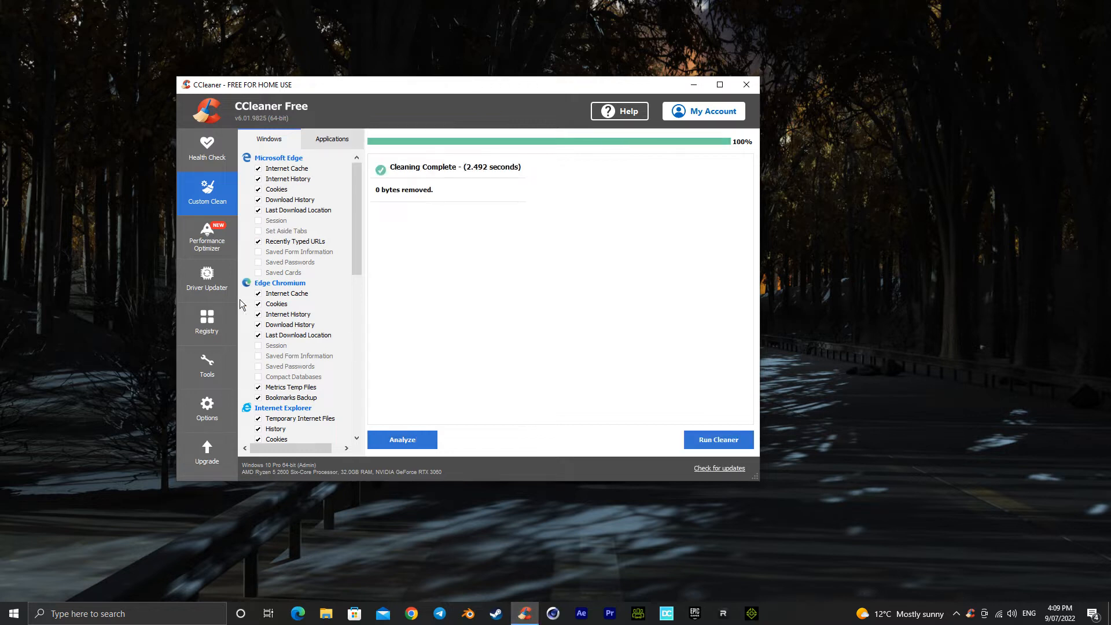
Step: Scan the registry for issues and close CCleaner
click(210, 320)
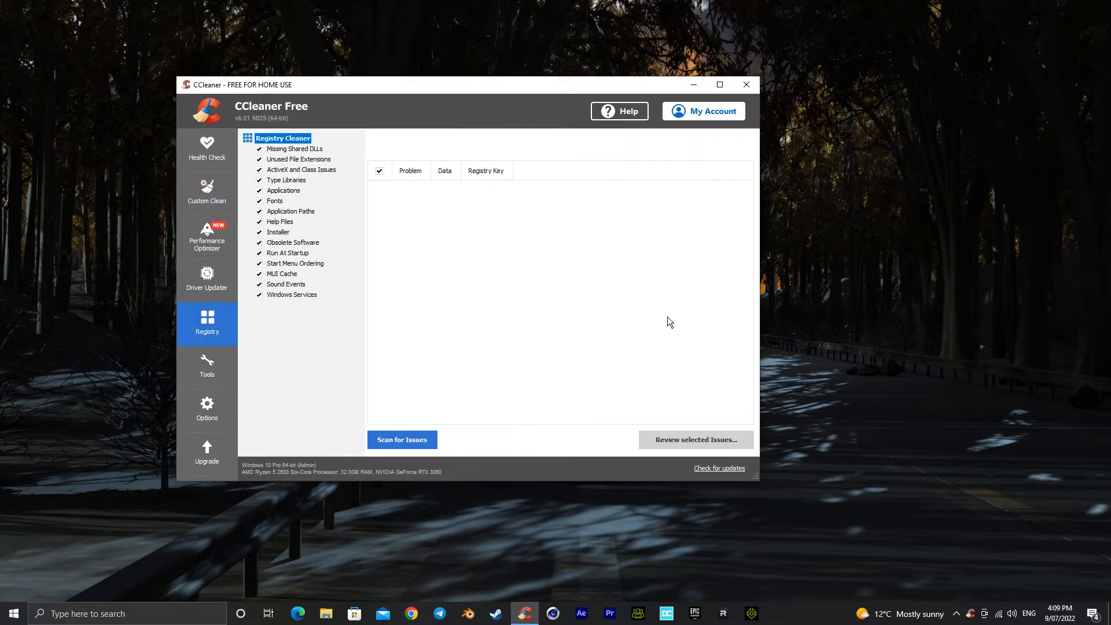
click(405, 440)
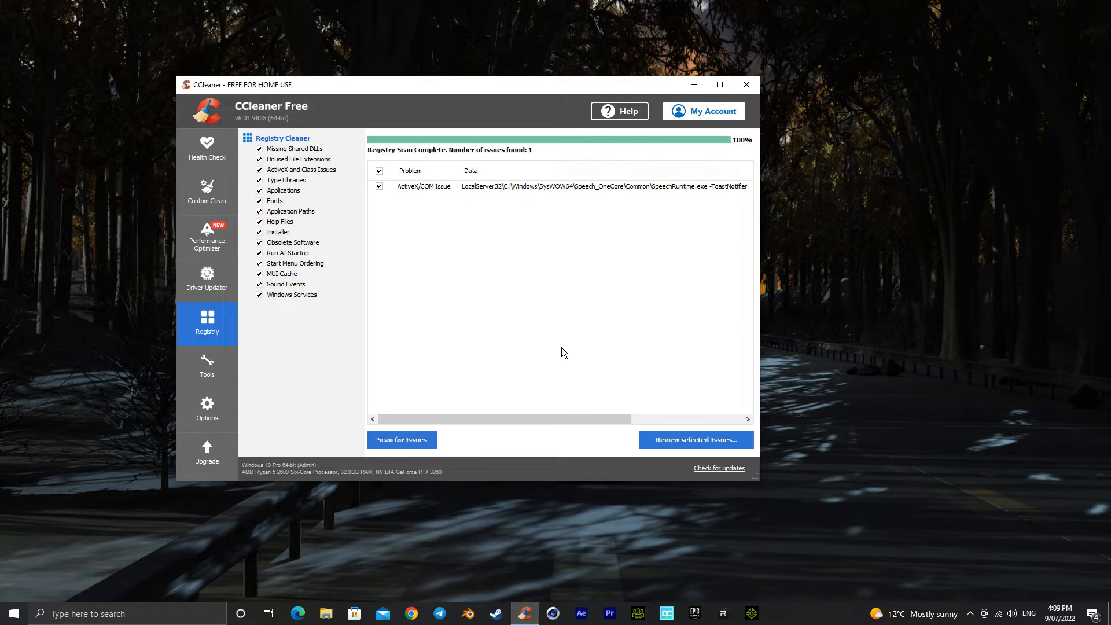
click(745, 85)
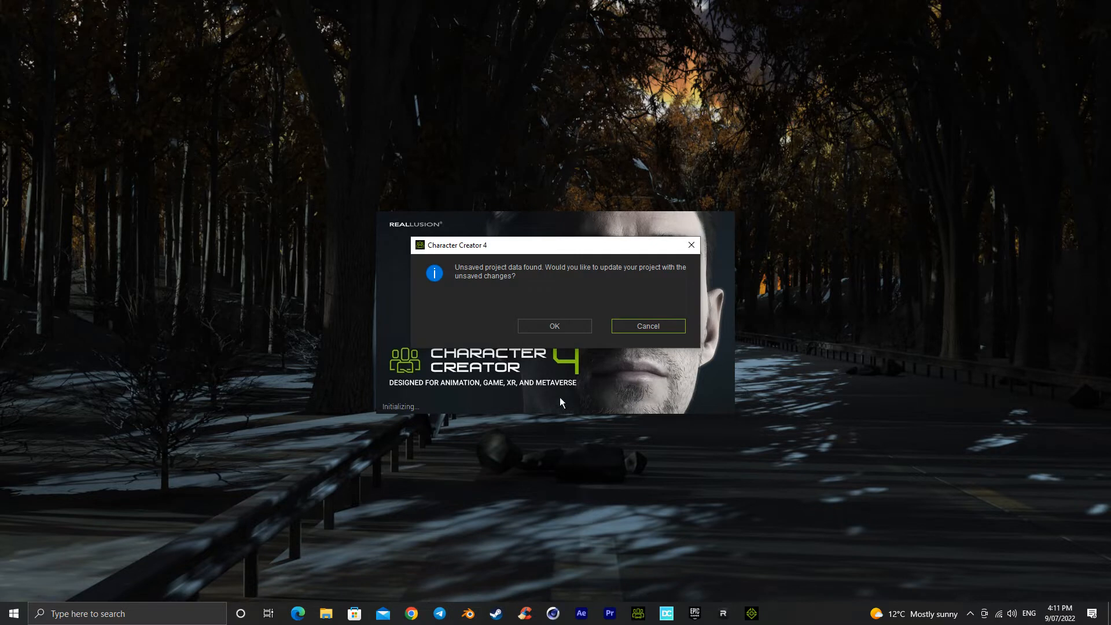
Step: In Character Creator 4, decline restoring the unsaved project data and load Abby 1.fbx through the Transformer with the Advanced texture option
click(649, 328)
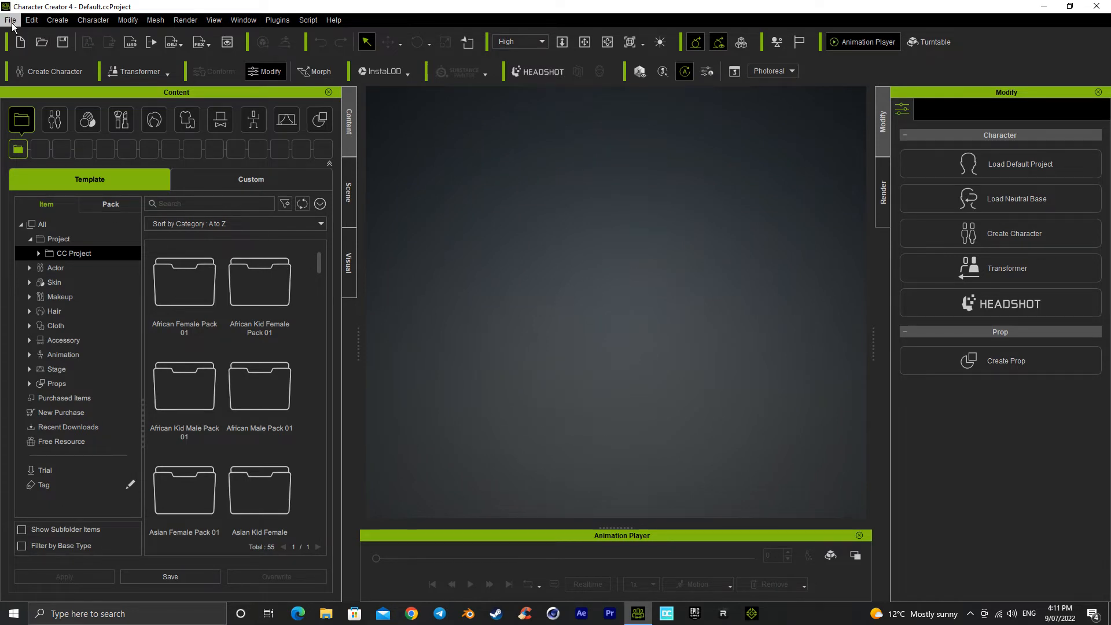
click(147, 72)
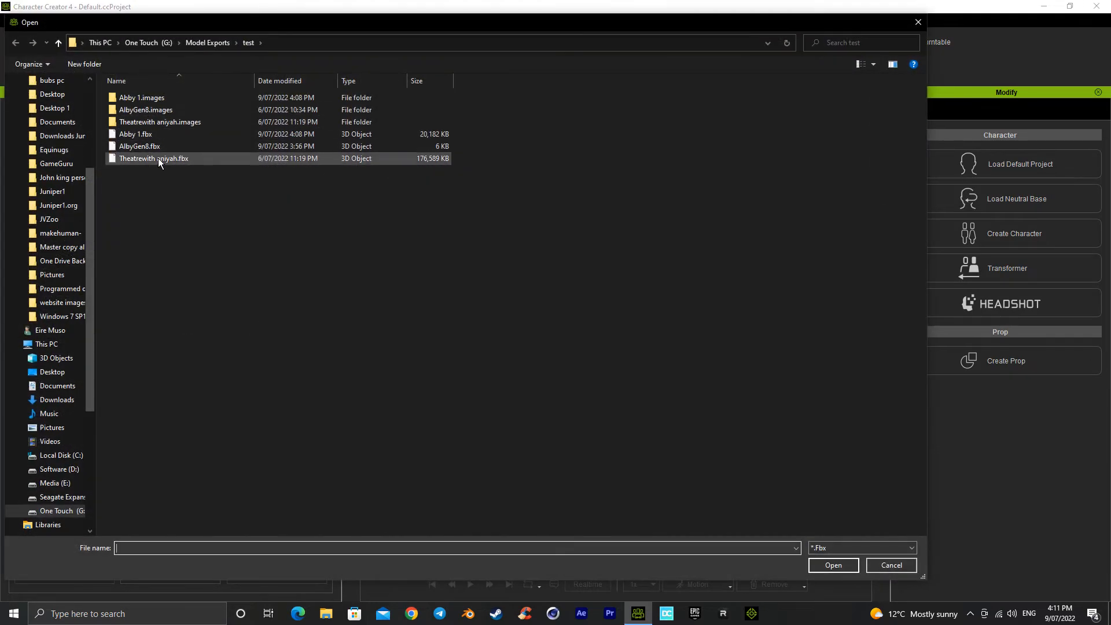
double_click(154, 136)
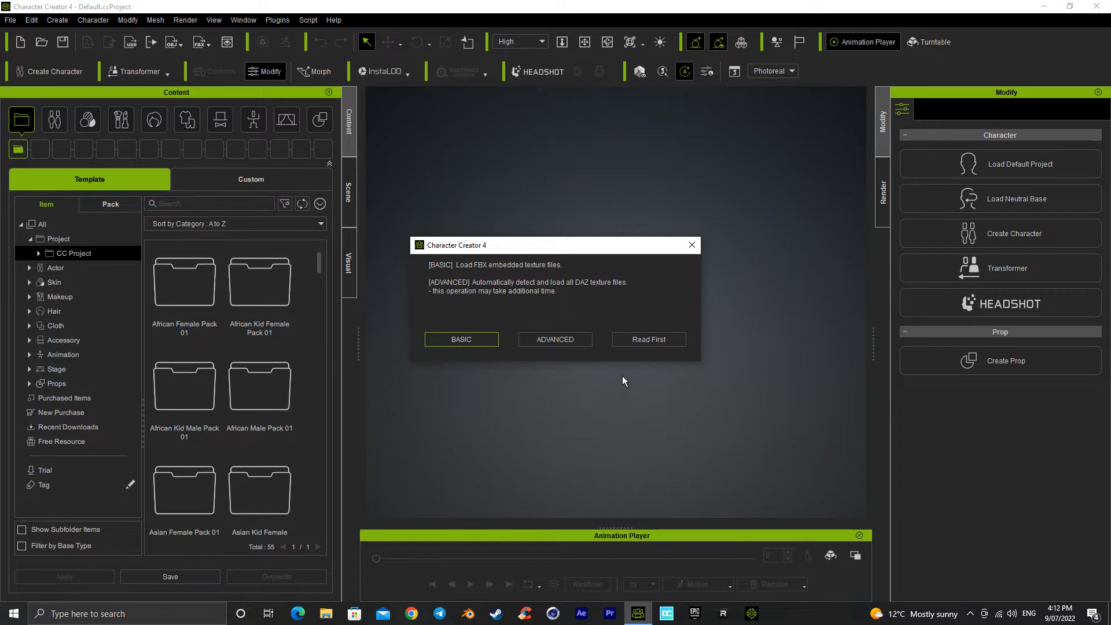
click(566, 340)
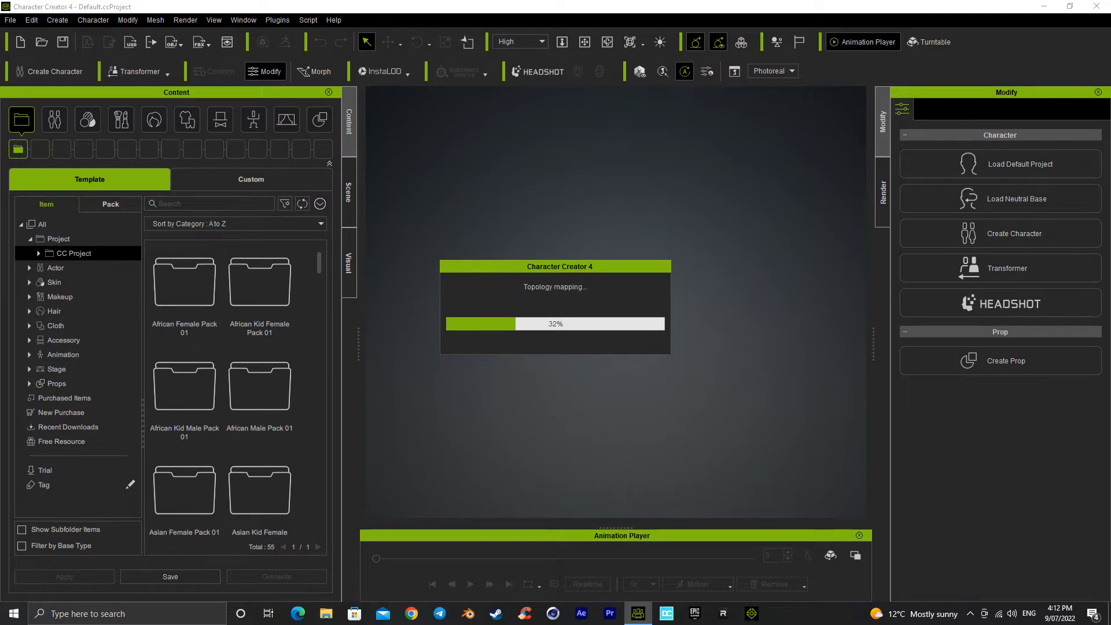
Step: Enable Bake Body Texture for the import and set its maximum texture size to 4096
drag(609, 123, 574, 99)
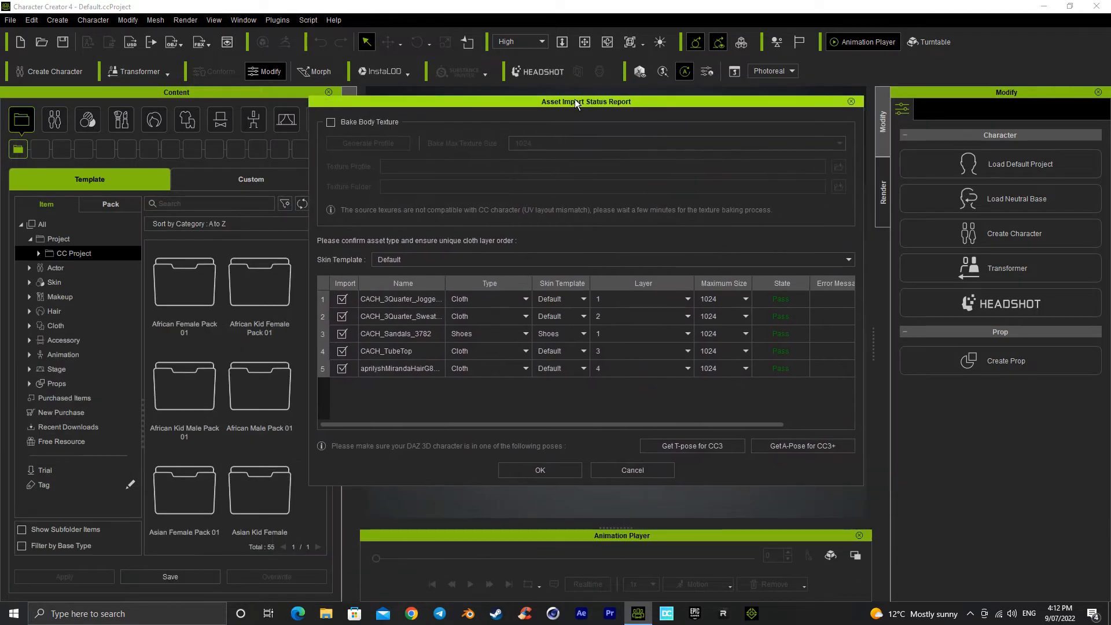
click(331, 123)
click(560, 144)
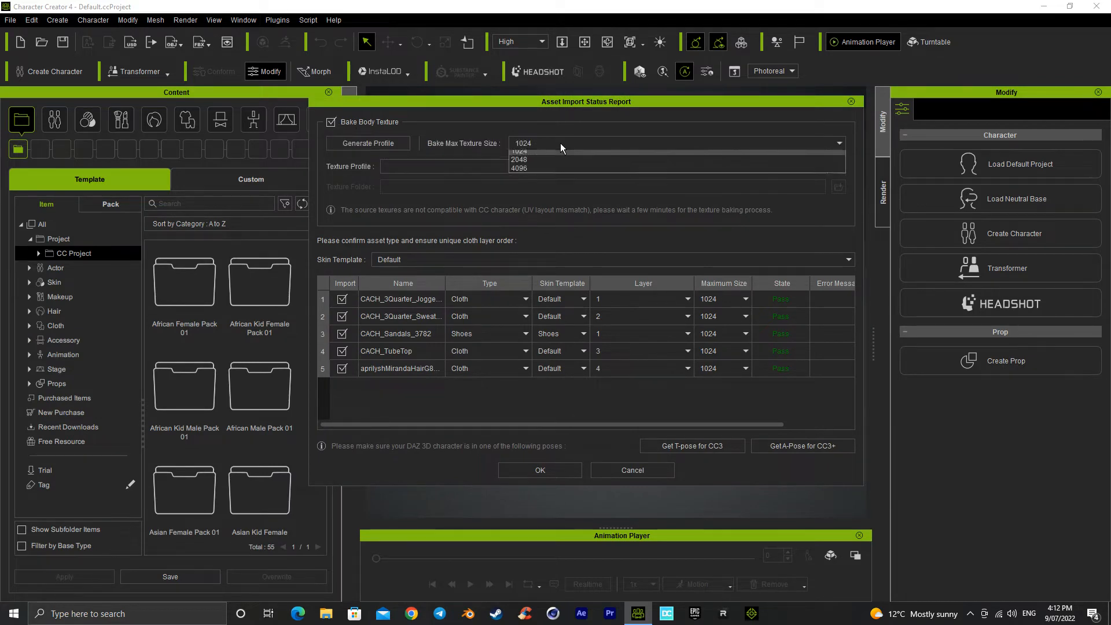
click(549, 171)
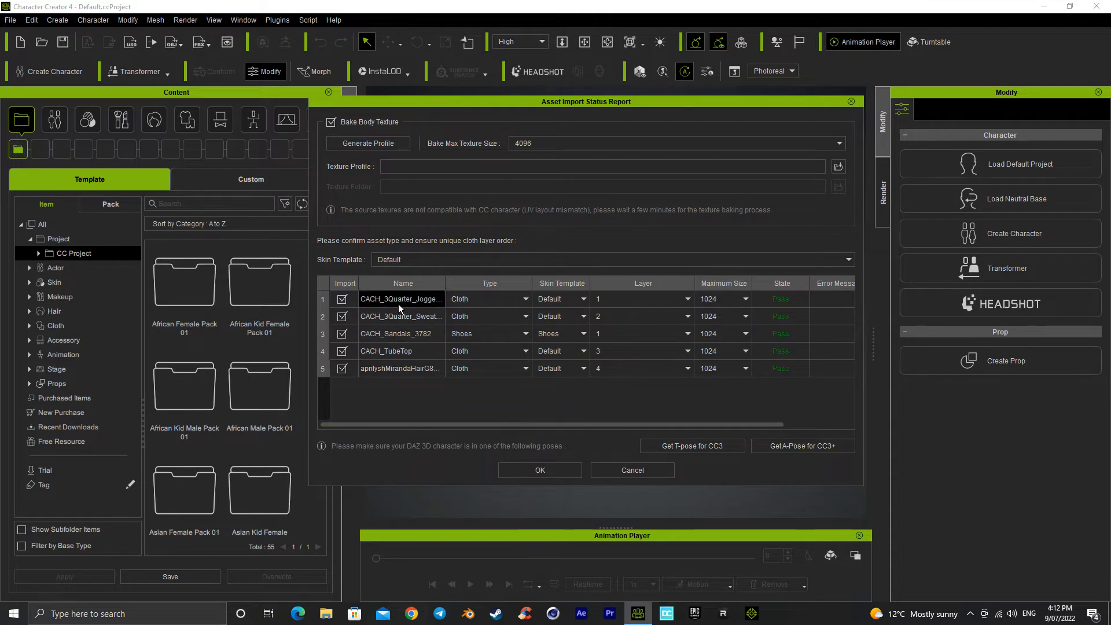
Step: Widen the asset names, set the aprilyshMirandaHairG8F_152243 asset's type to the hair and brows category, and start the import
drag(445, 284, 474, 282)
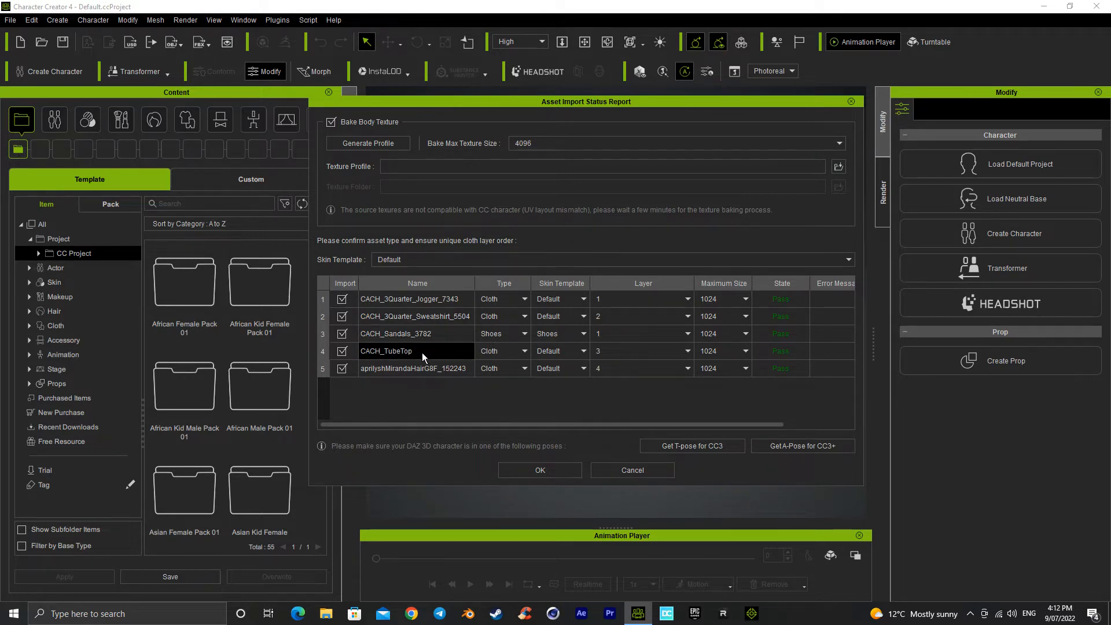
click(492, 370)
click(495, 415)
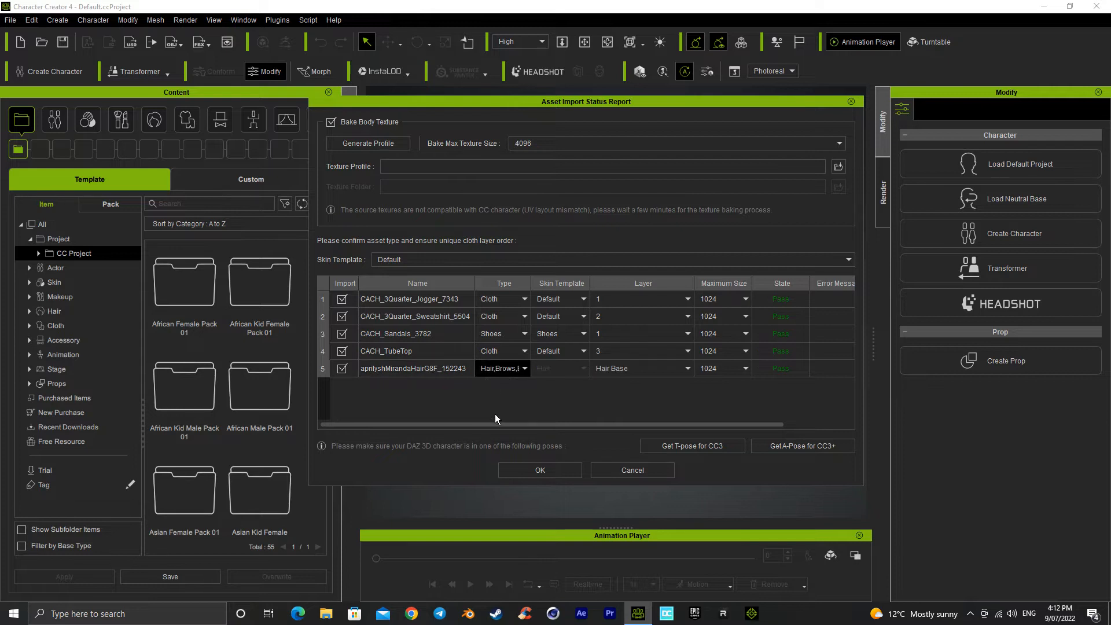
click(544, 471)
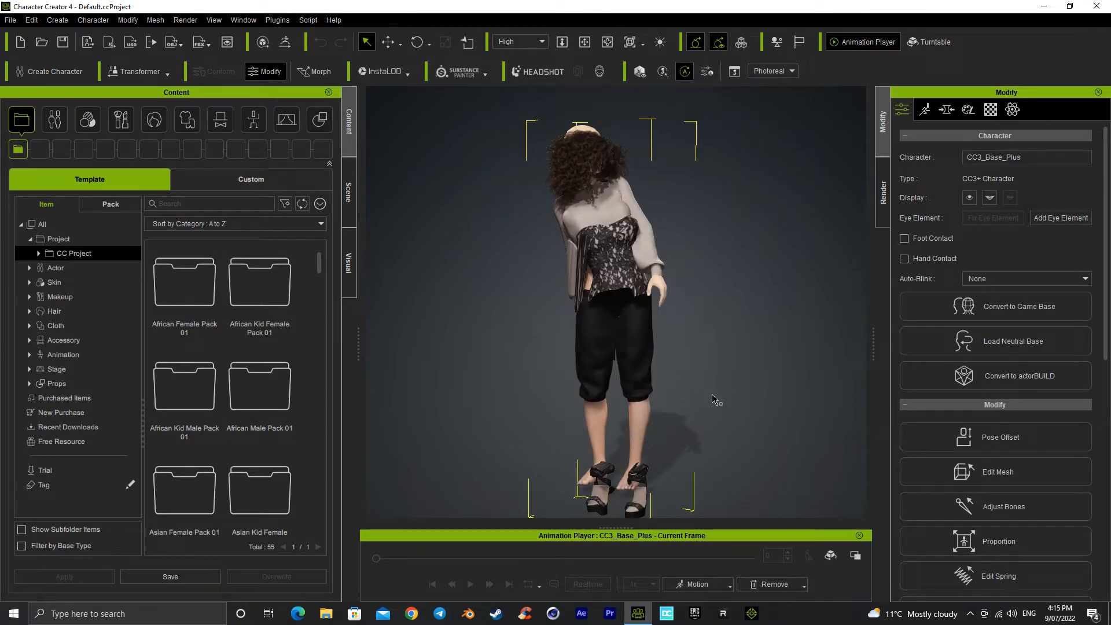
Step: Select the Miranda hair in the scene list and raise it onto the character's head, to about 7.4 on Y
key(x)
right_drag(666, 359, 607, 350)
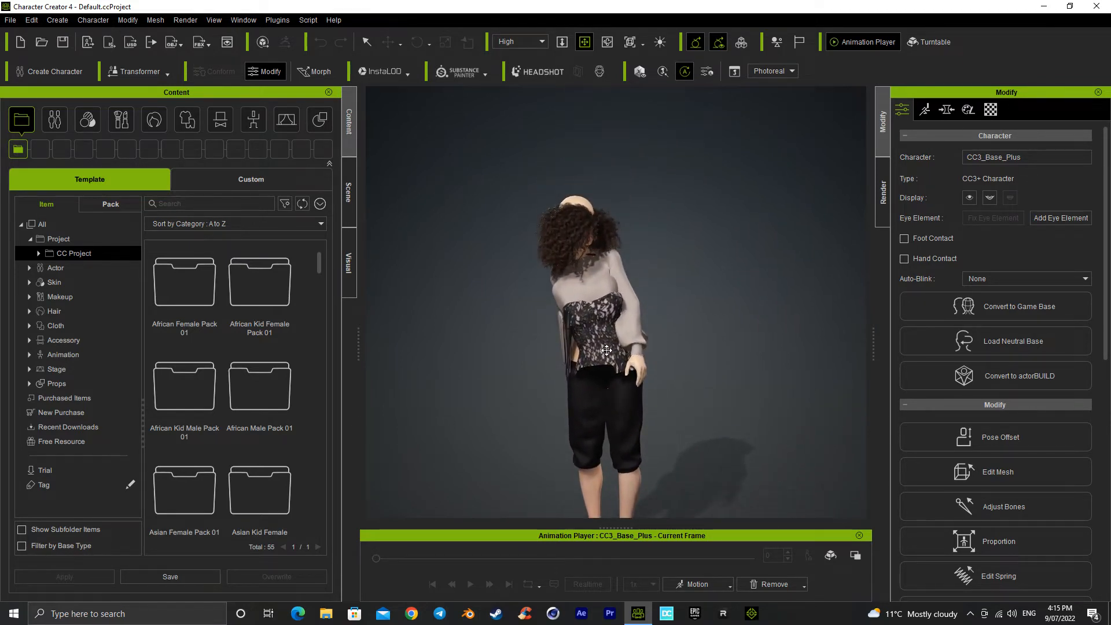
click(349, 211)
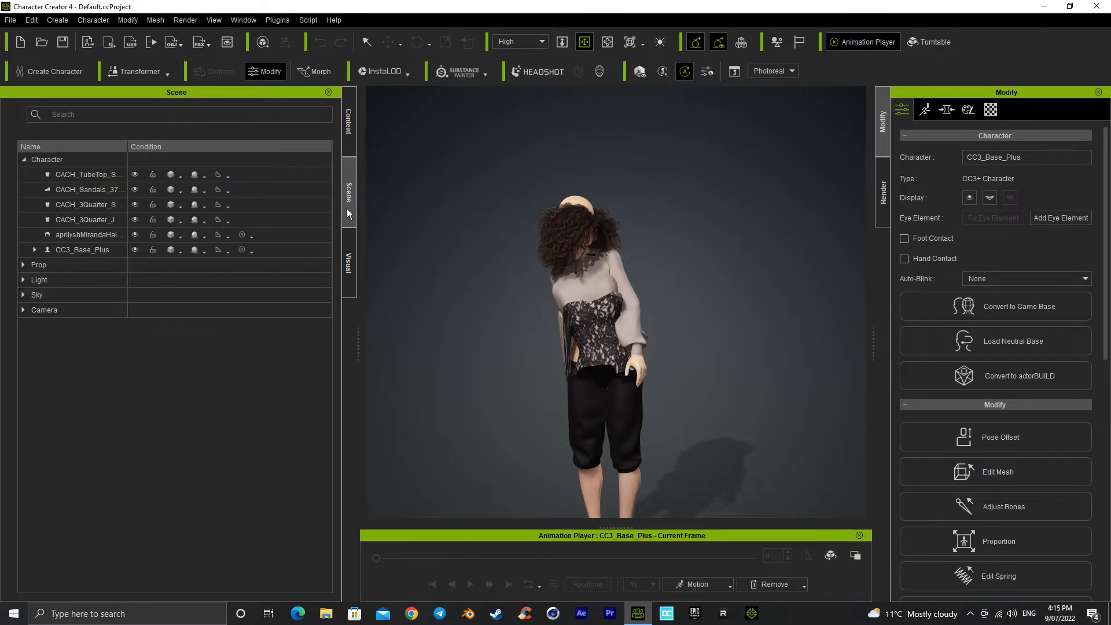
click(312, 235)
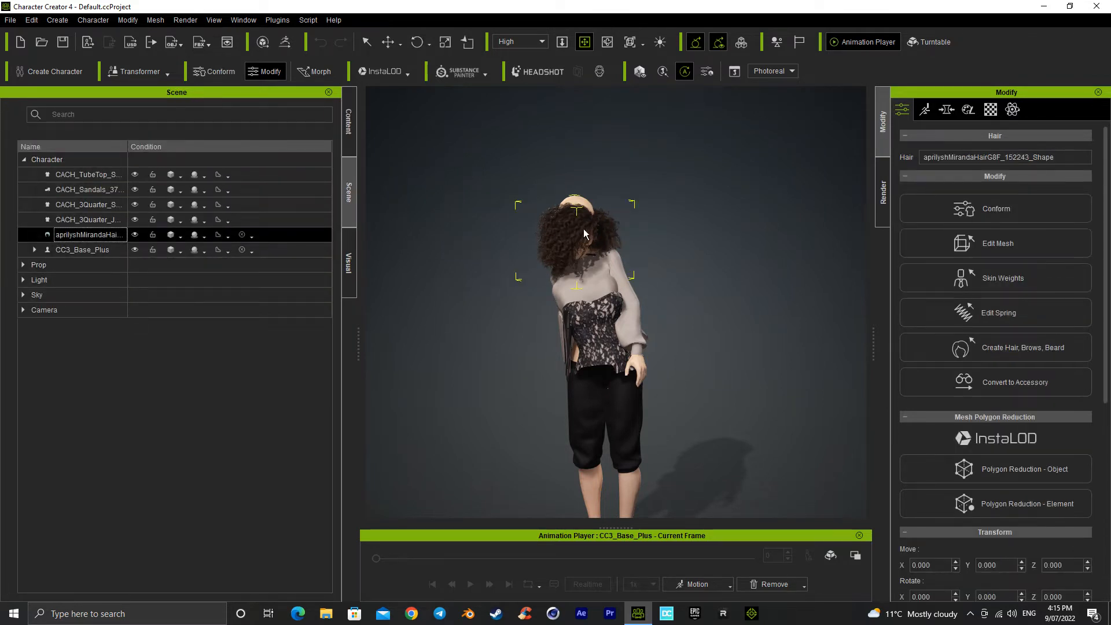
key(w)
mouse_move(576, 169)
mouse_down()
mouse_move(580, 143)
mouse_move(580, 153)
mouse_up()
middle_drag(596, 281, 596, 281)
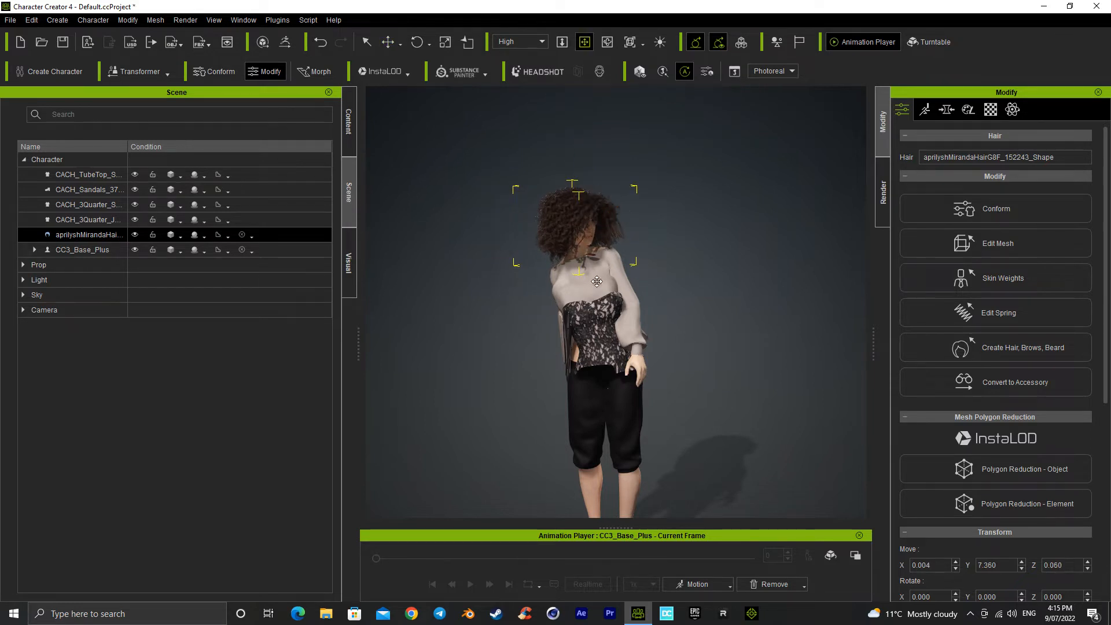
alt+right_drag(597, 282, 464, 243)
Step: Raise and shift the hair further to fit the head, to about X -2.3, Y 11.9, Z -2.7
key(w)
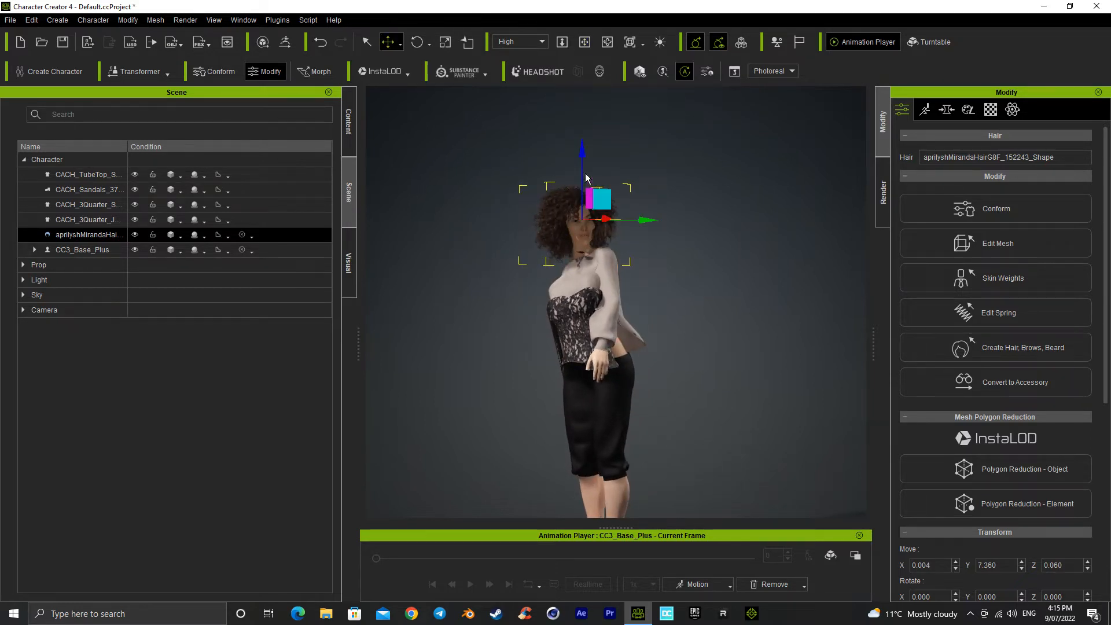
mouse_move(581, 153)
mouse_down()
mouse_move(584, 104)
mouse_move(585, 147)
mouse_up()
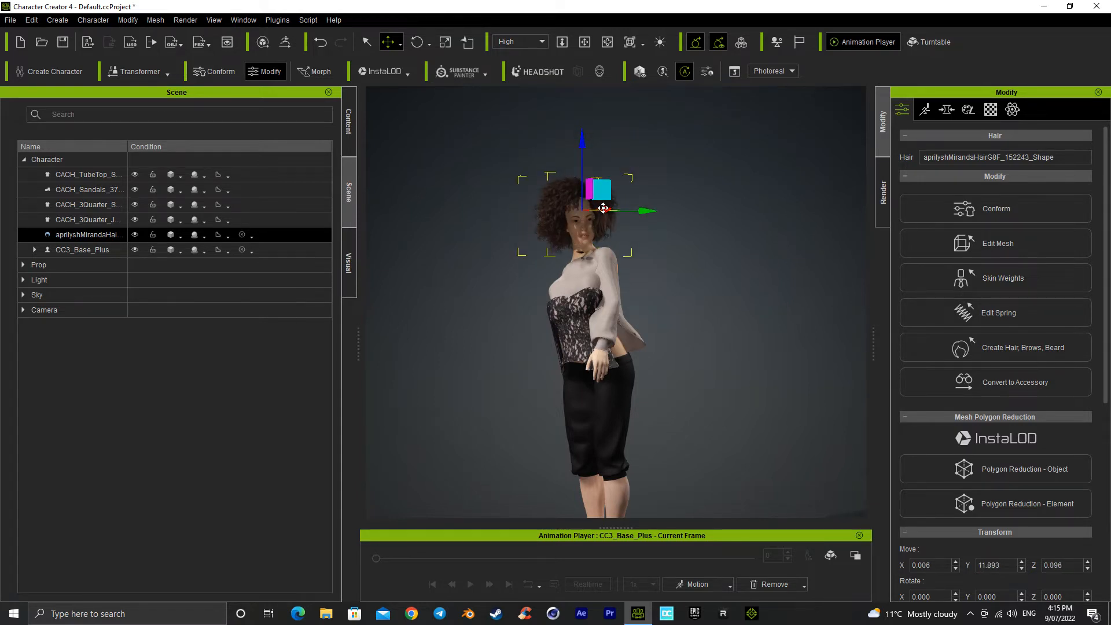
drag(604, 208, 650, 214)
right_drag(609, 324, 670, 338)
scroll(670, 338, up, 5)
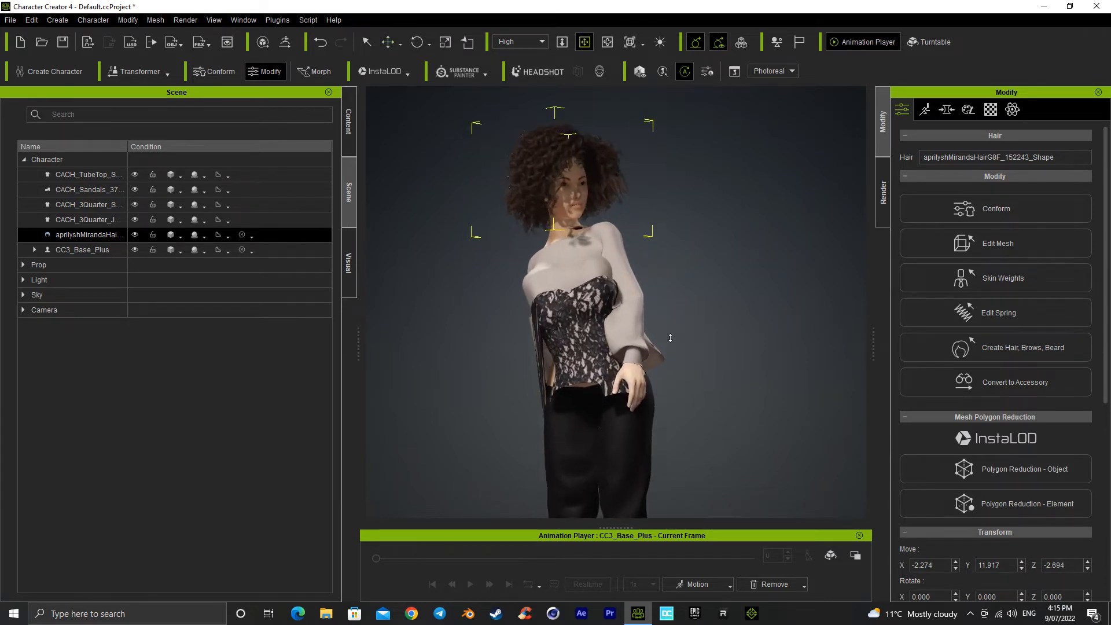
right_drag(460, 359, 836, 388)
right_drag(754, 376, 826, 376)
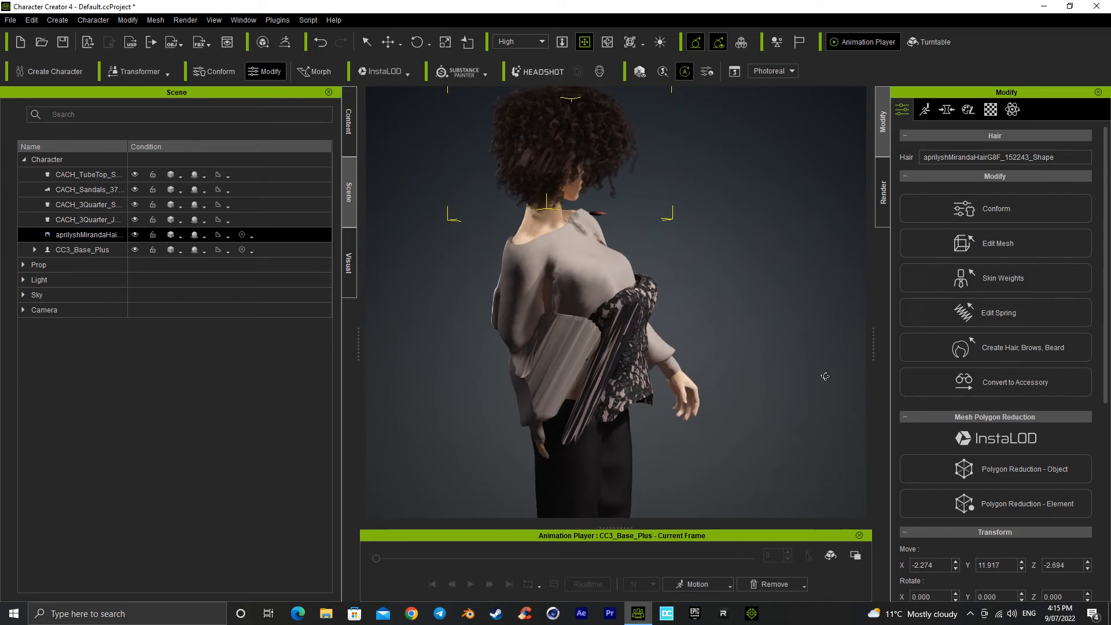
Step: Inspect the distorted clothing around the character, and start a new empty project, discarding the current one without saving
middle_drag(611, 384, 672, 396)
mouse_move(673, 397)
right_down()
mouse_move(764, 385)
mouse_move(516, 362)
right_up()
right_drag(780, 360, 645, 350)
mouse_move(703, 363)
middle_down()
mouse_move(597, 333)
mouse_move(659, 382)
mouse_move(654, 360)
middle_up()
scroll(659, 383, down, 3)
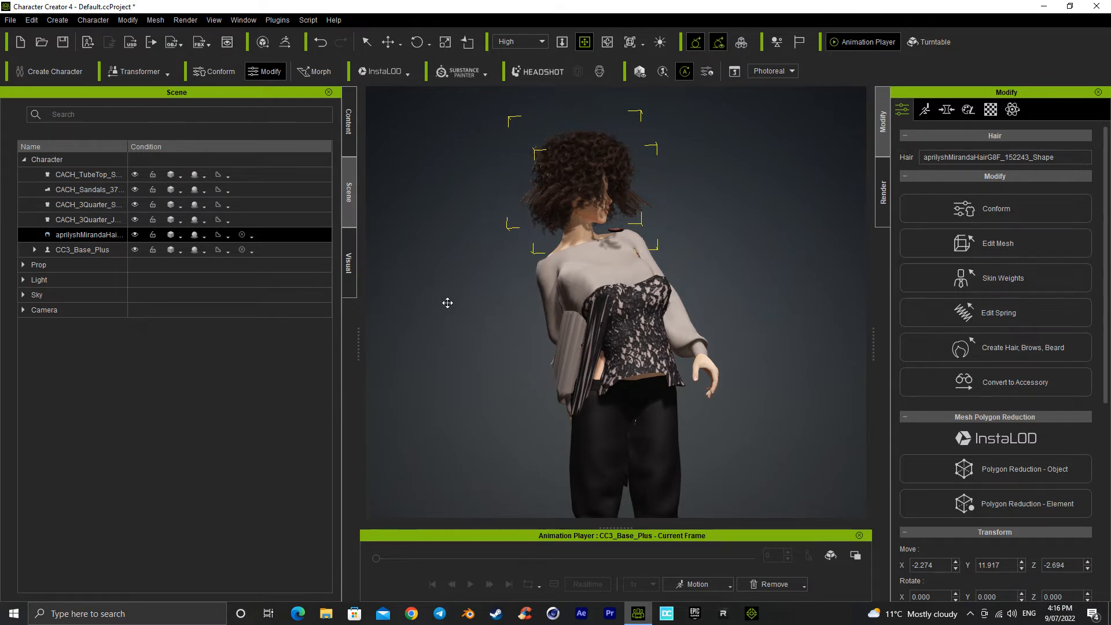
click(21, 42)
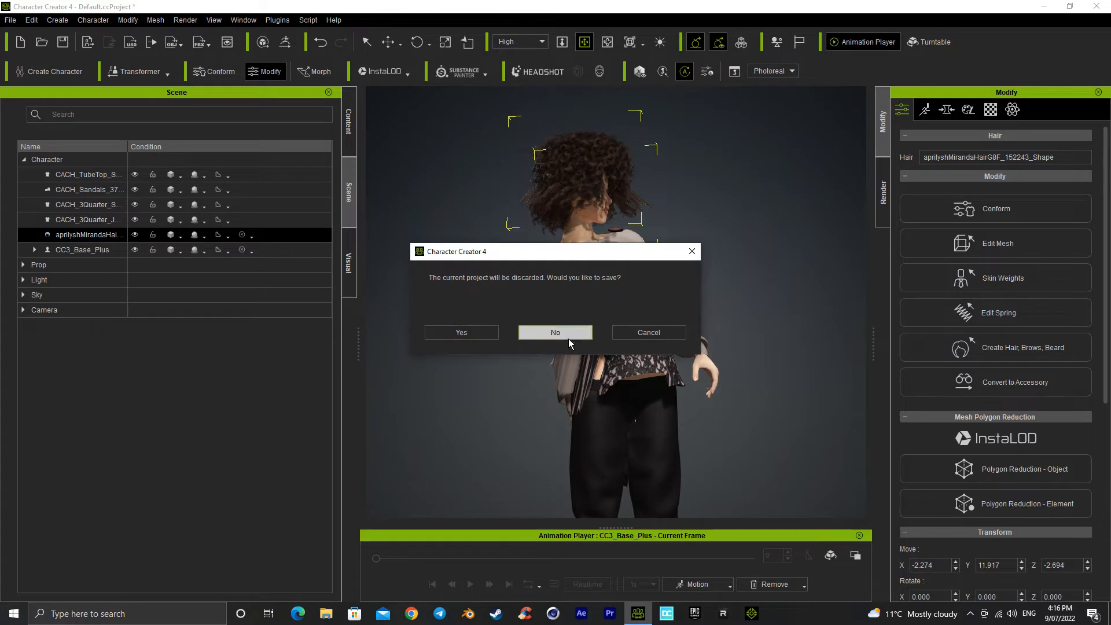
click(547, 334)
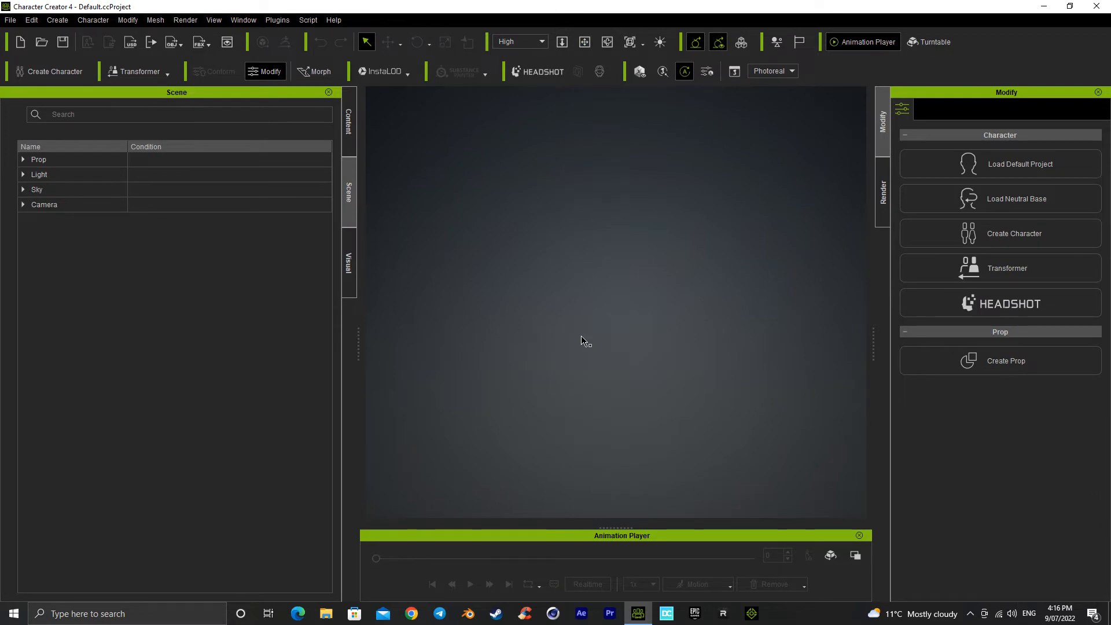
key(alt+z)
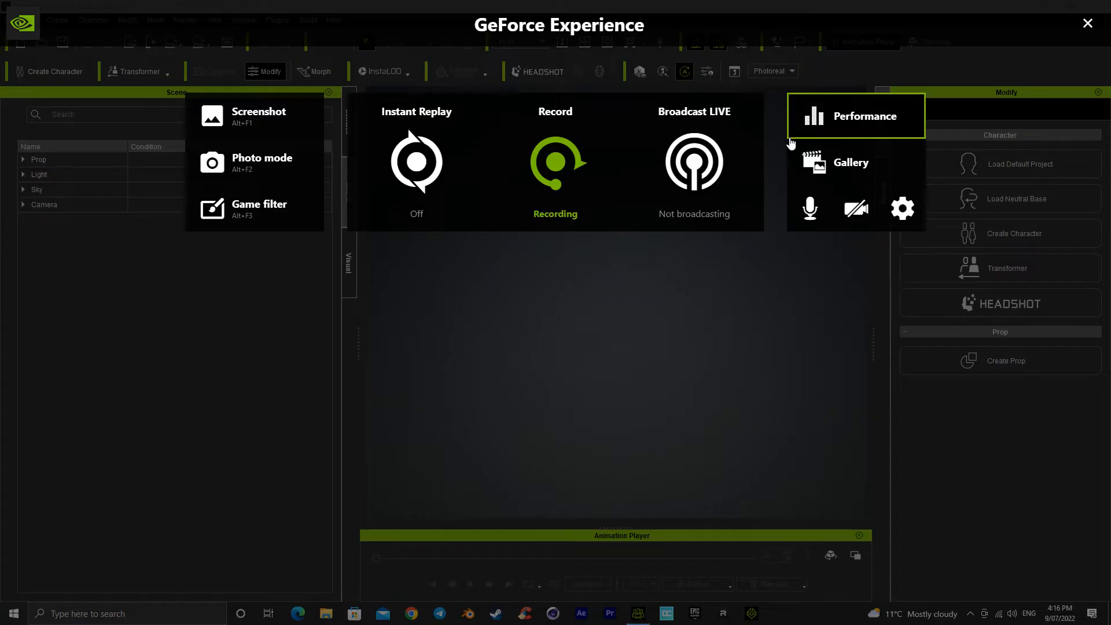
click(582, 166)
click(550, 252)
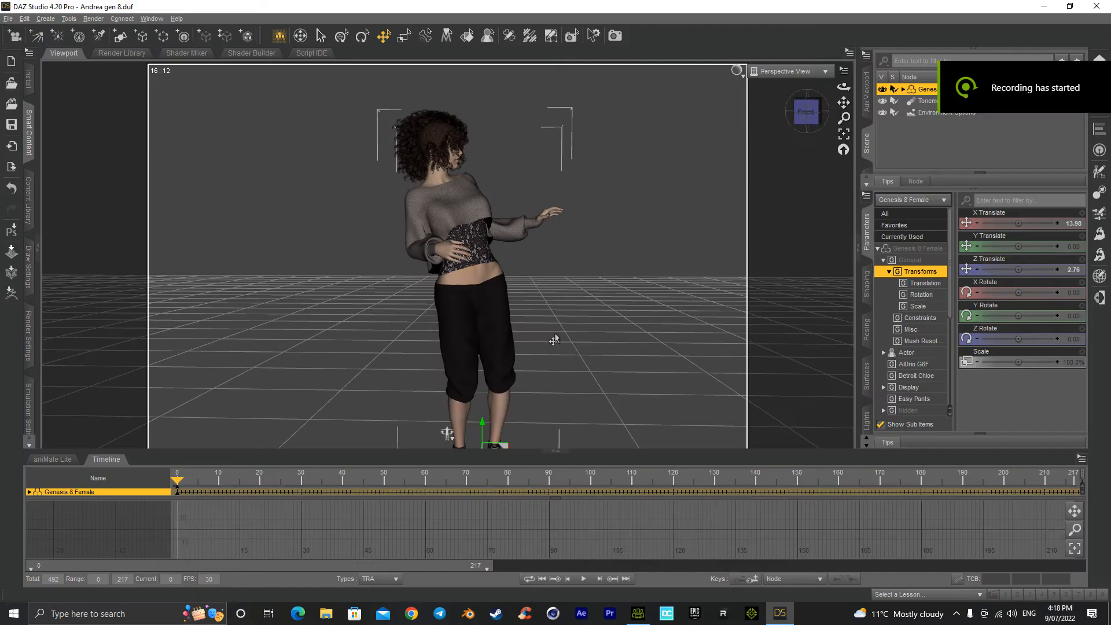
Step: In DAZ Studio, delete the v8 idles 03 block from the Genesis 8 Female's aniMate Lite track
click(58, 459)
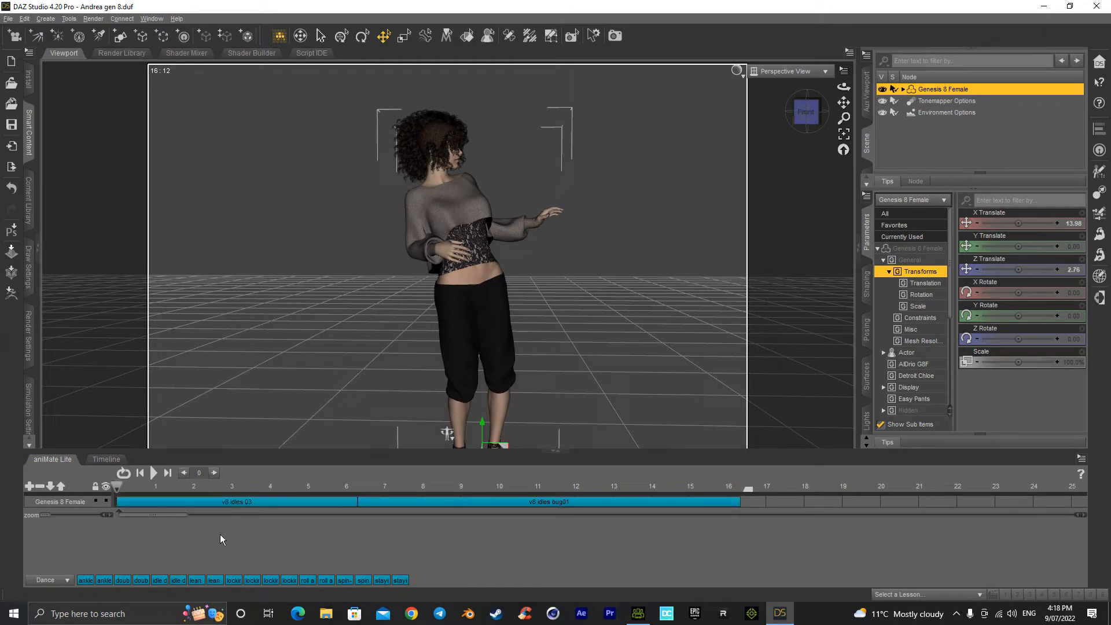
right_click(231, 504)
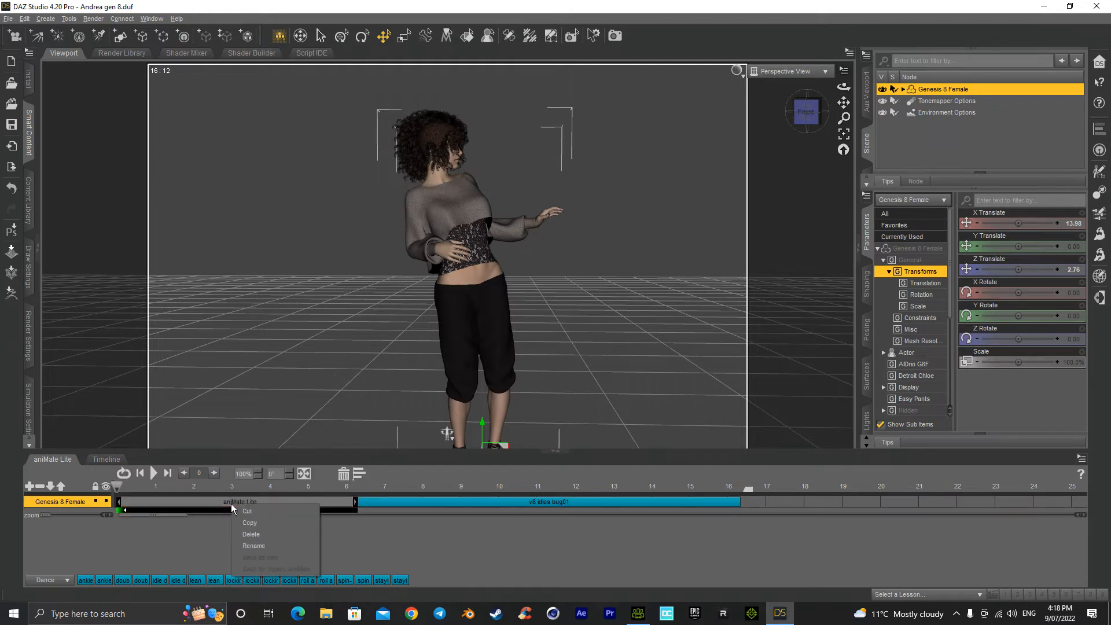
click(203, 542)
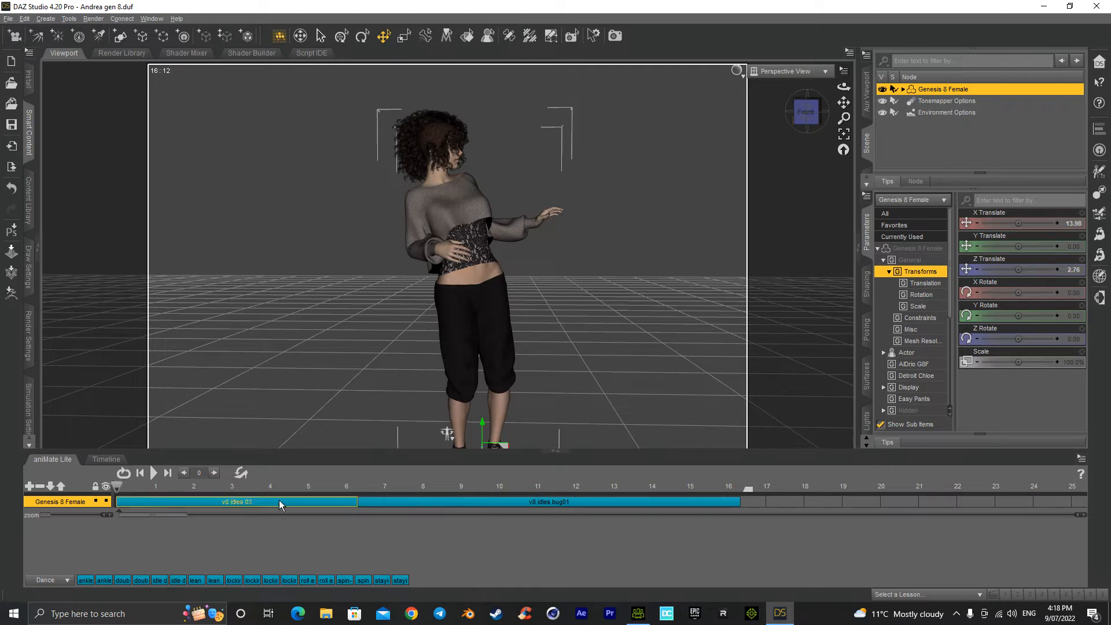
right_click(271, 540)
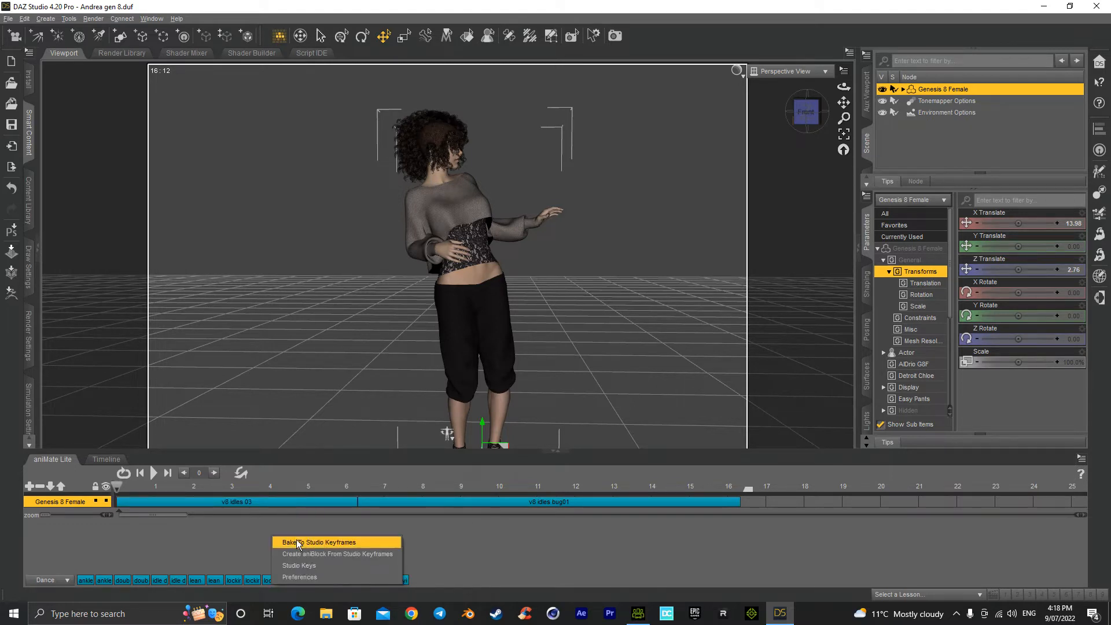
click(249, 532)
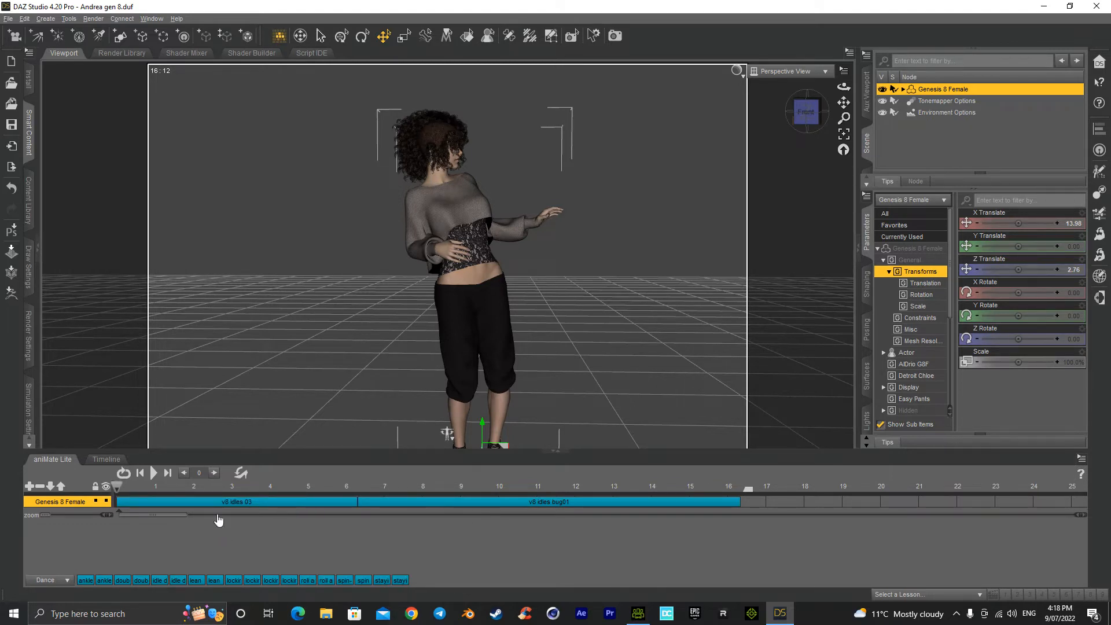
right_click(215, 498)
click(218, 566)
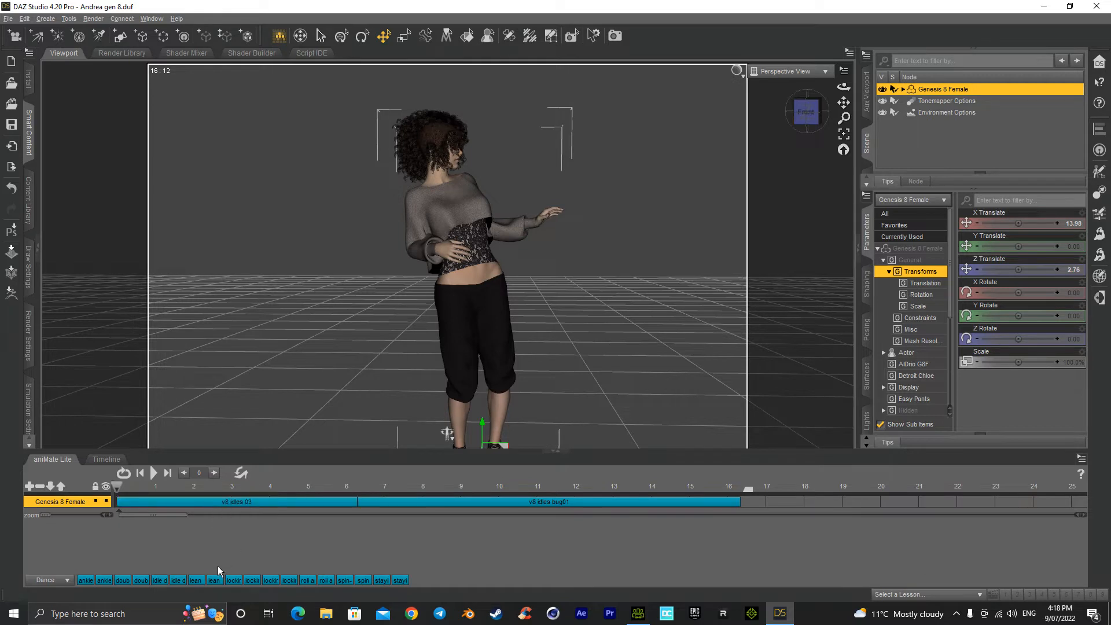
click(203, 504)
right_click(203, 505)
click(222, 534)
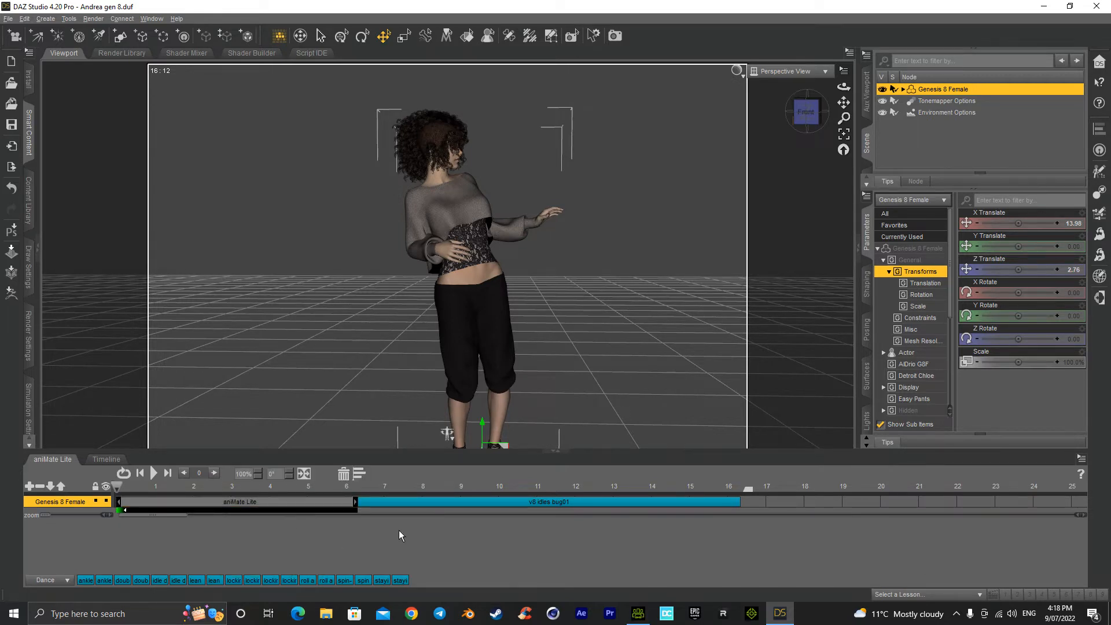
Step: Delete the v8 idles bug01 block from the Genesis 8 Female's aniMate Lite track
click(414, 506)
right_click(414, 501)
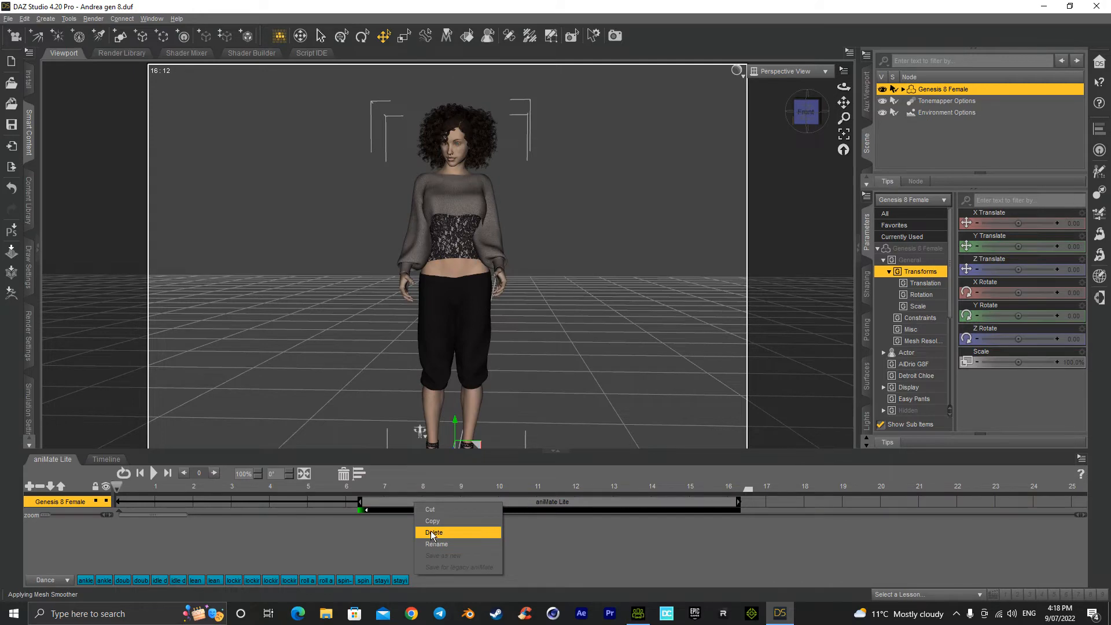
click(430, 530)
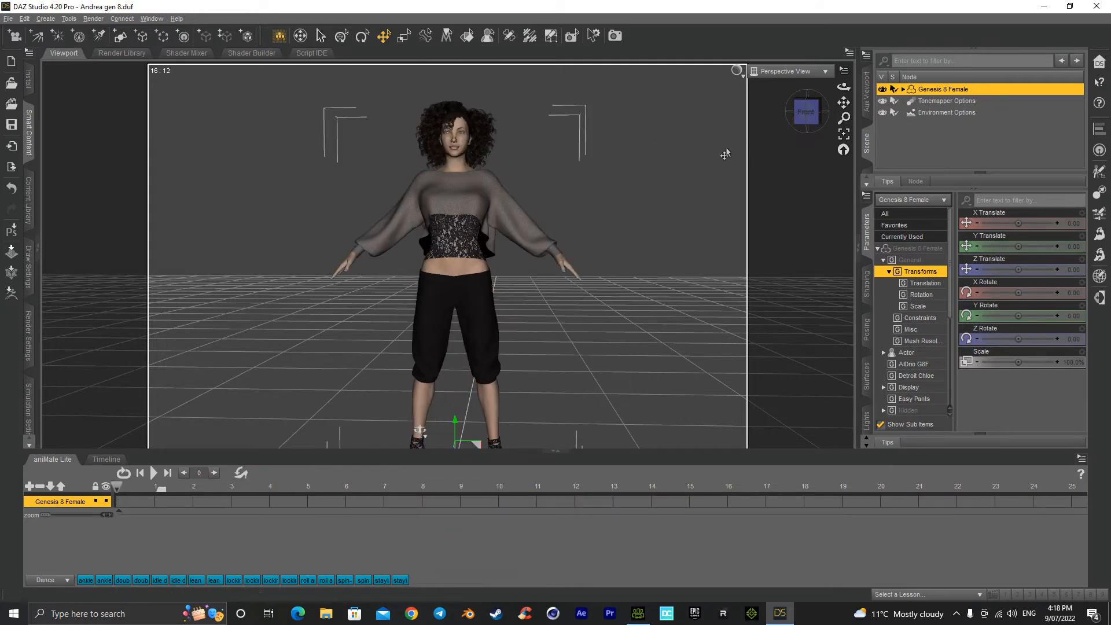
Step: Select the Genesis 8 Female figure and start exporting it, basing the file name on Abby 1.fbx
drag(798, 111, 806, 116)
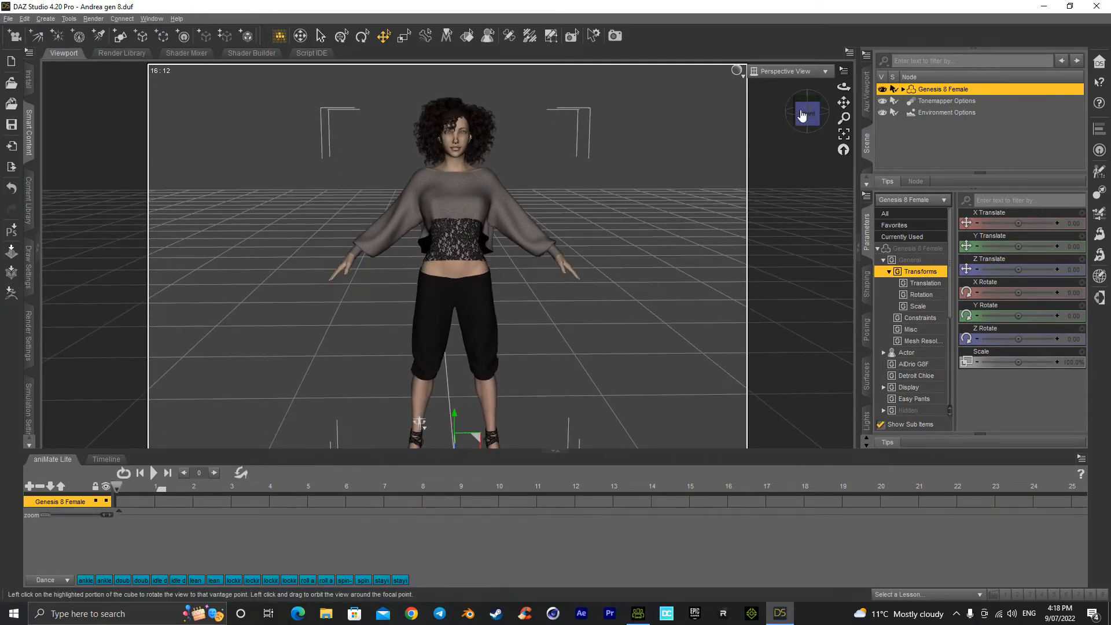
click(965, 142)
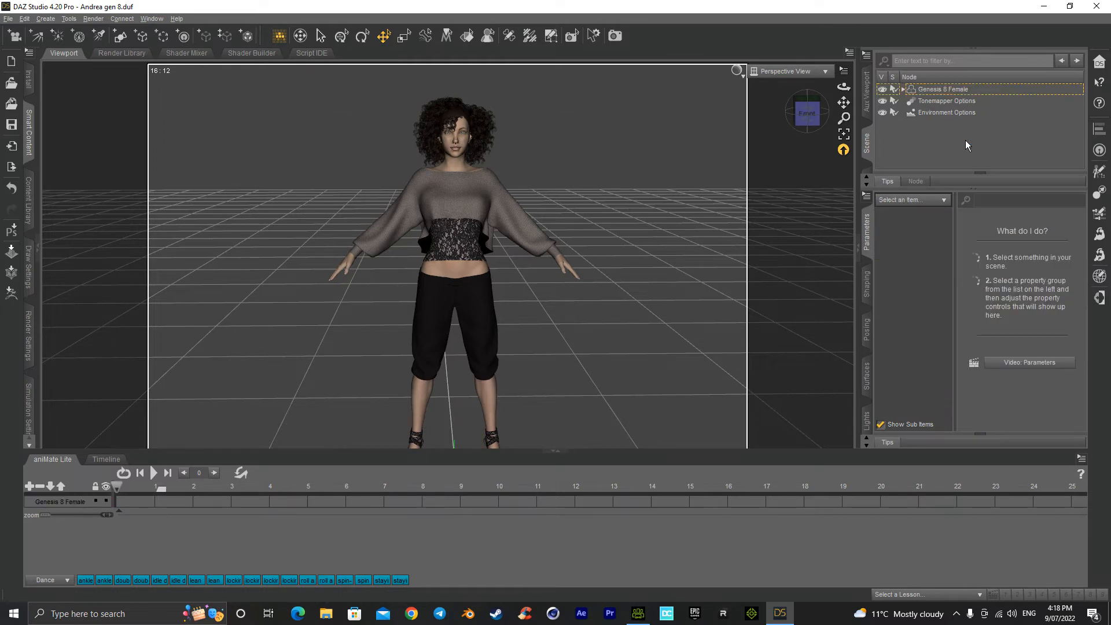
click(937, 90)
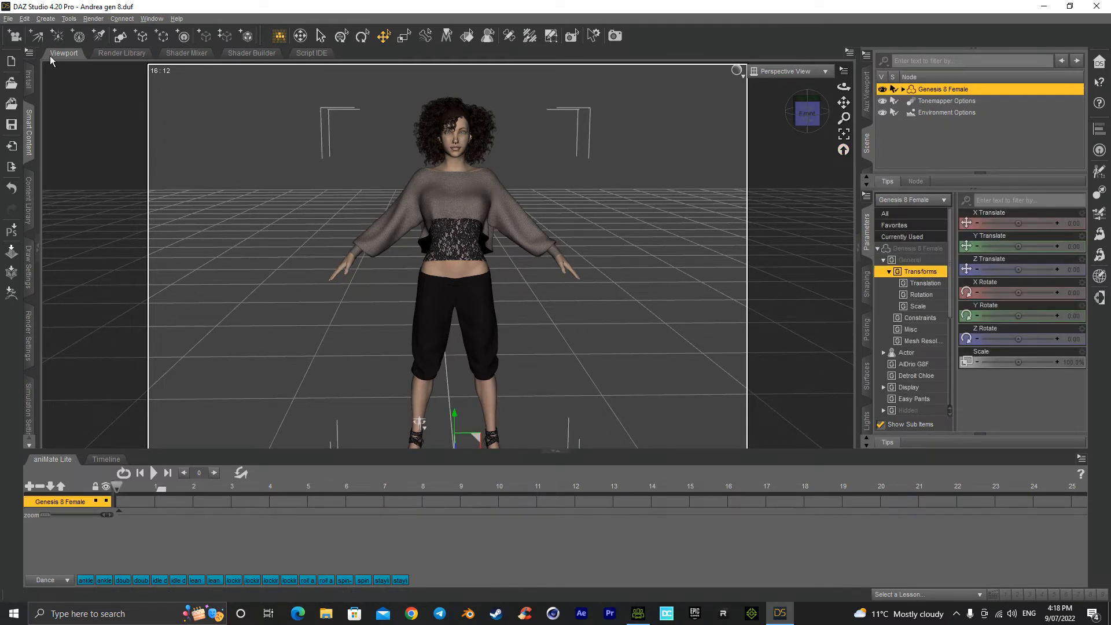
click(9, 19)
click(47, 155)
click(136, 133)
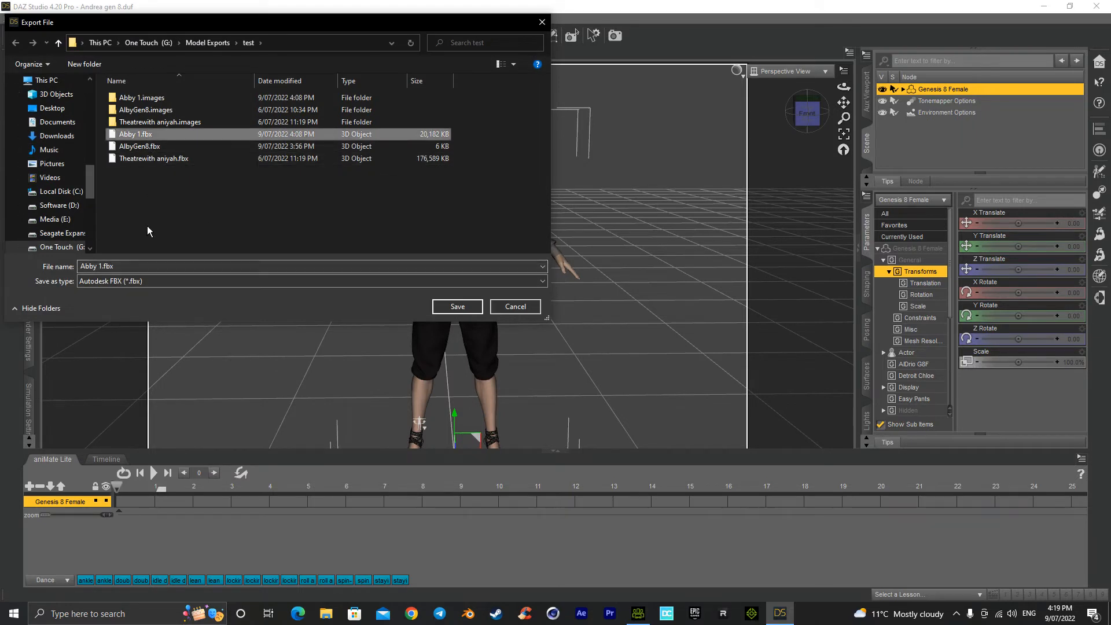
Step: Name the FBX export Abby 2 in the test folder and accept the existing FBX export options
click(115, 266)
click(119, 267)
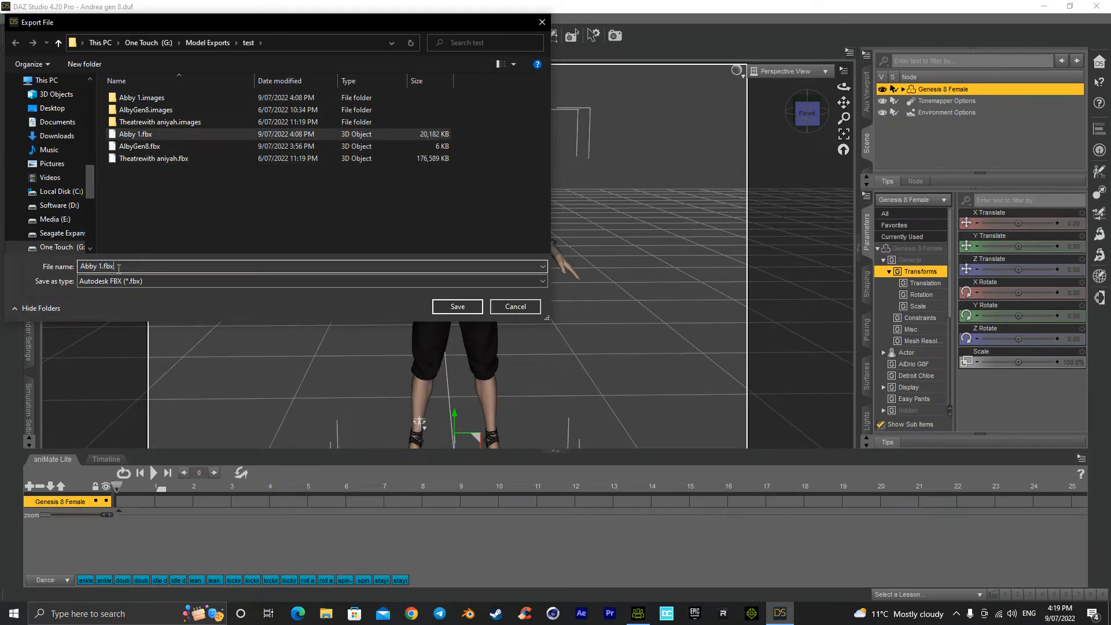
key(BackSpace)
key(BackSpace)
key(BackSpace)
key(BackSpace)
key(BackSpace)
text(1)
key(Return)
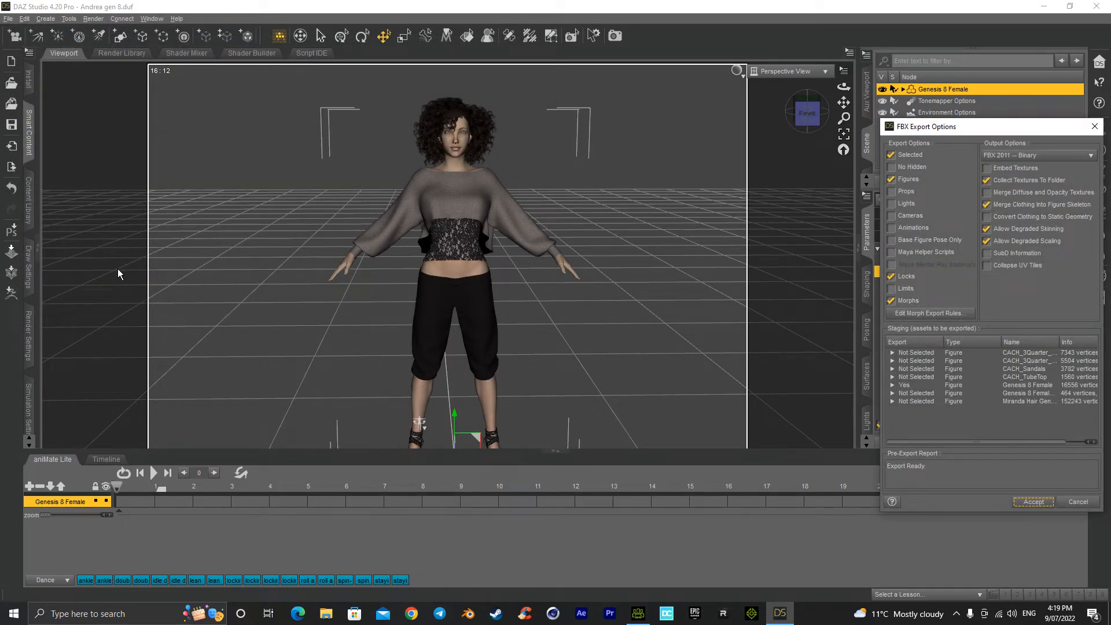
key(Return)
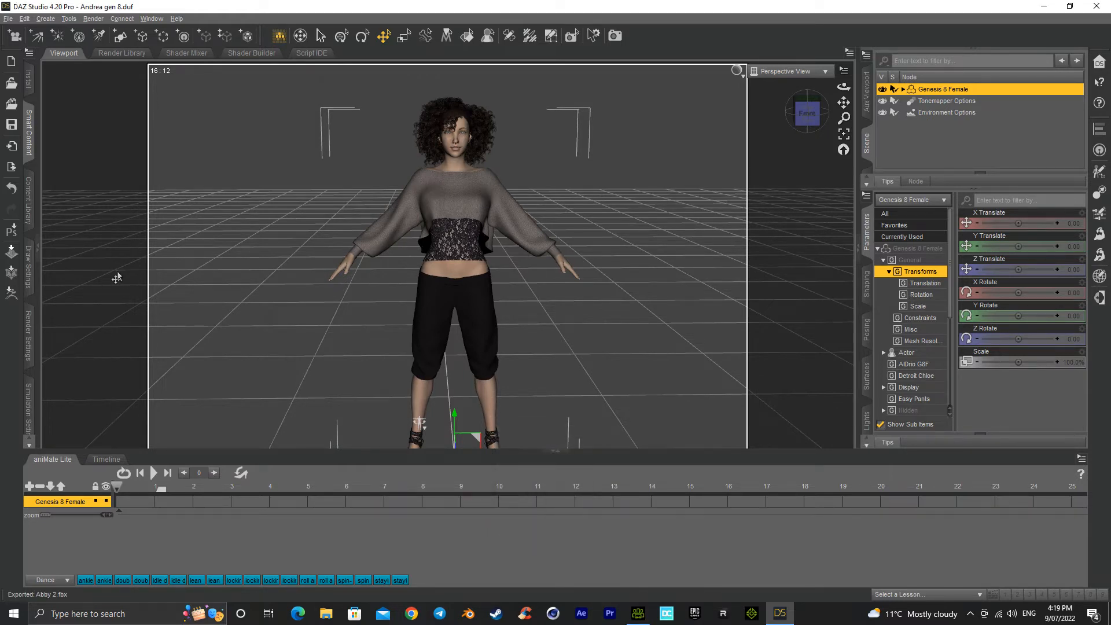
Step: Close DAZ Studio without saving, and load Abby 2.fbx through Character Creator 4's Transformer with ADVANCED texture loading
click(1104, 10)
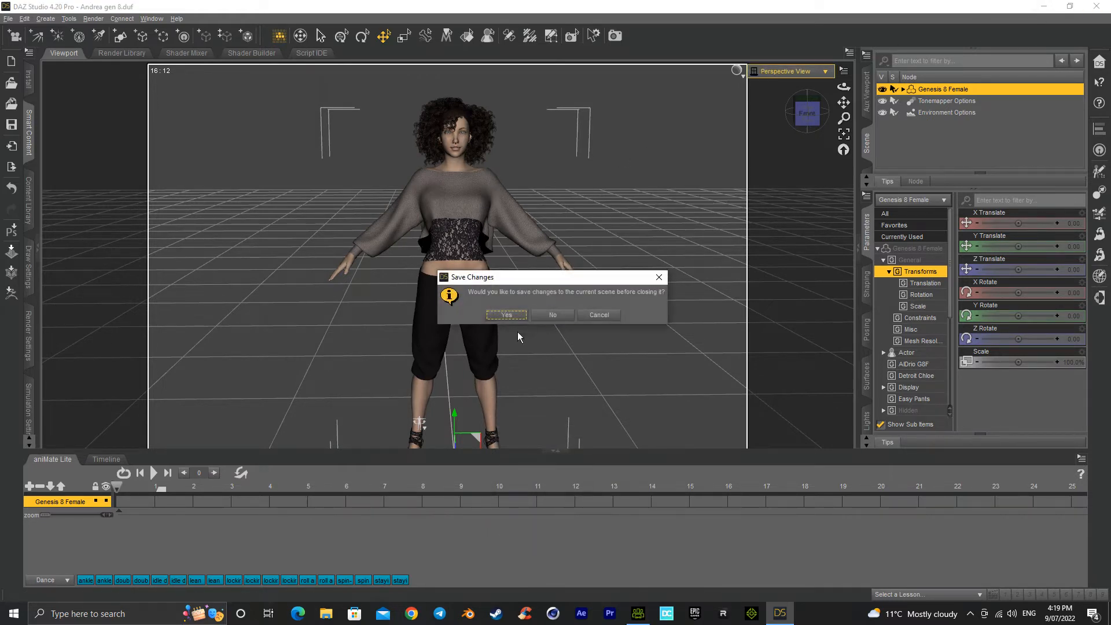
click(553, 313)
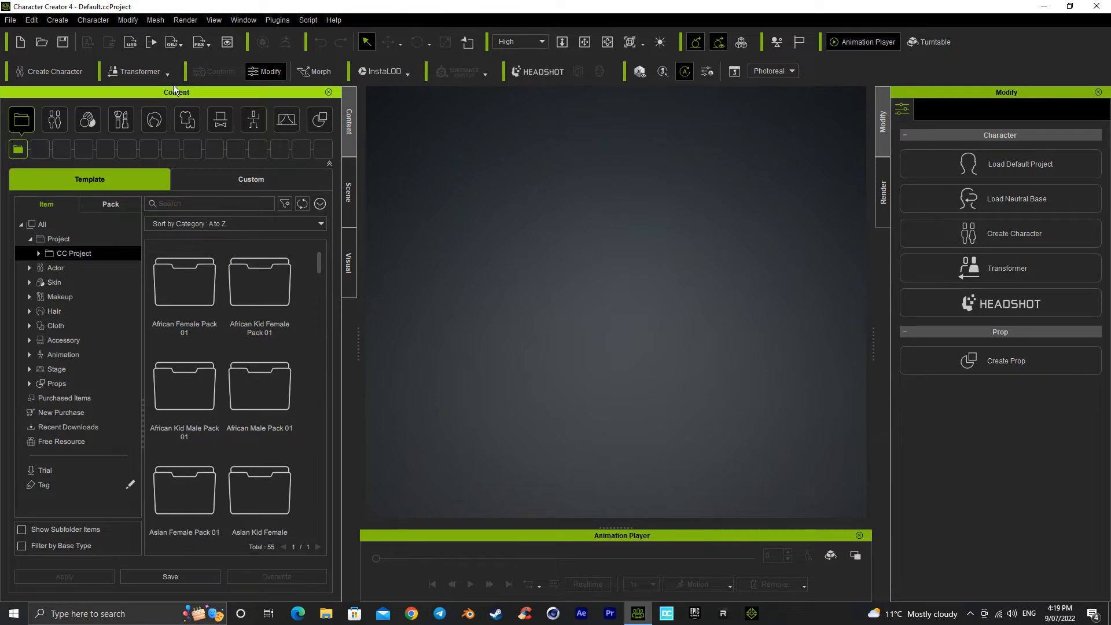
click(159, 72)
click(151, 107)
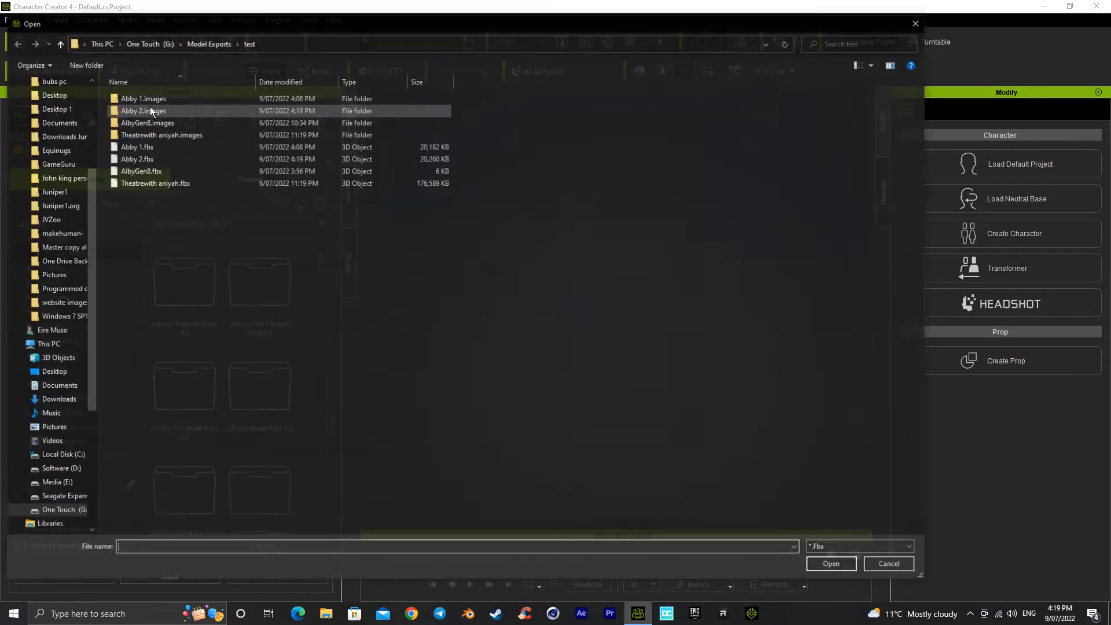
double_click(155, 155)
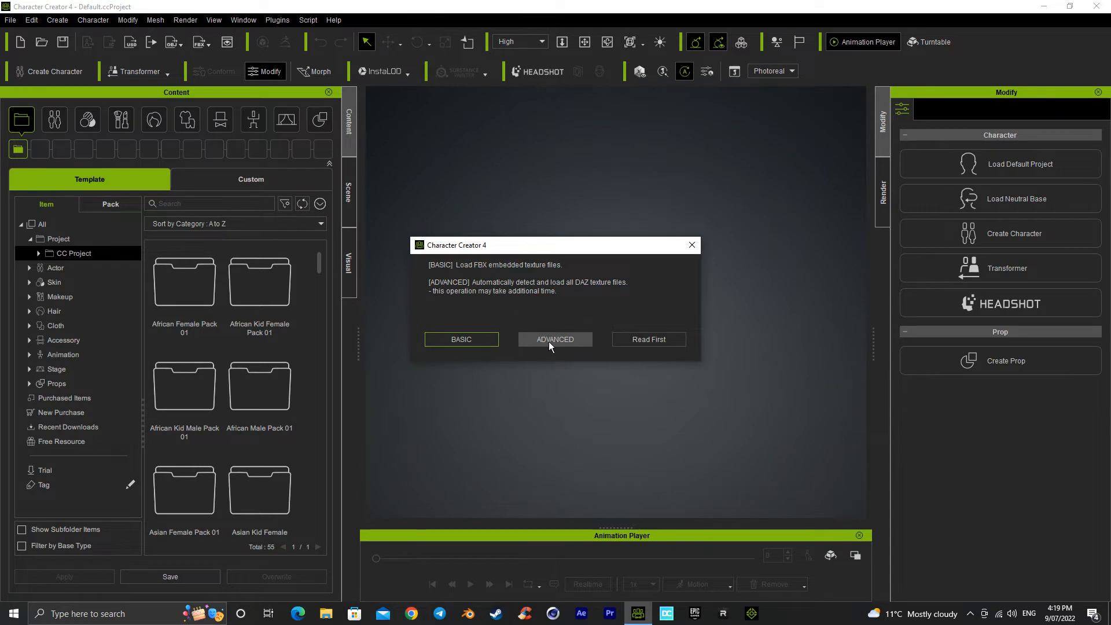
click(549, 342)
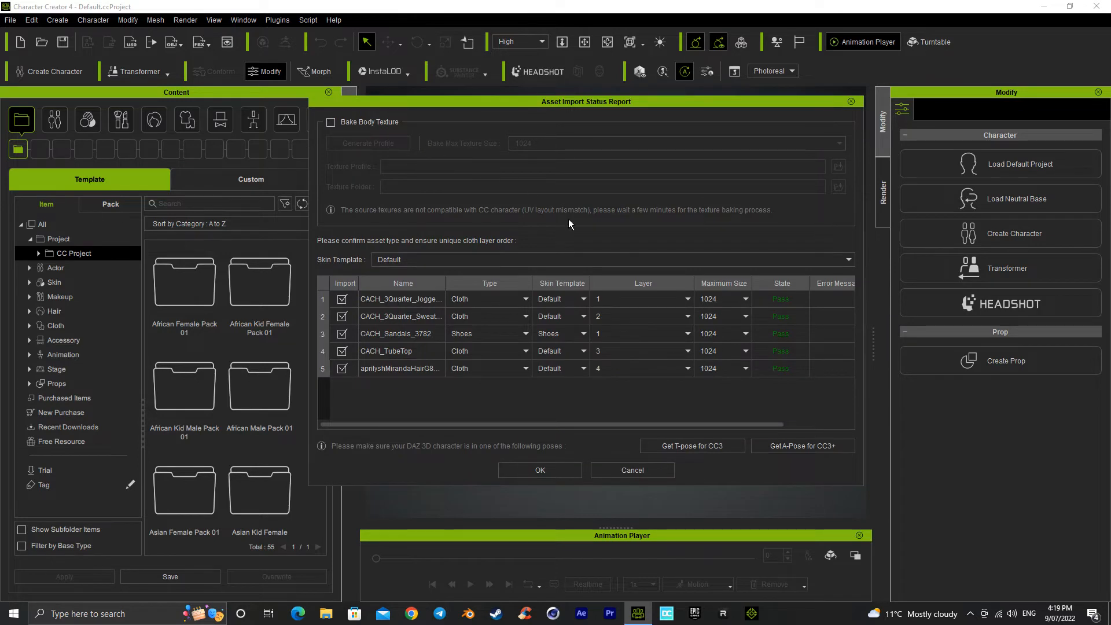
Step: Widen the asset names, try the Shoes type for CACH_3Quarter_Jogger_7343, and set it back to Cloth
drag(444, 280, 475, 277)
click(502, 298)
click(505, 320)
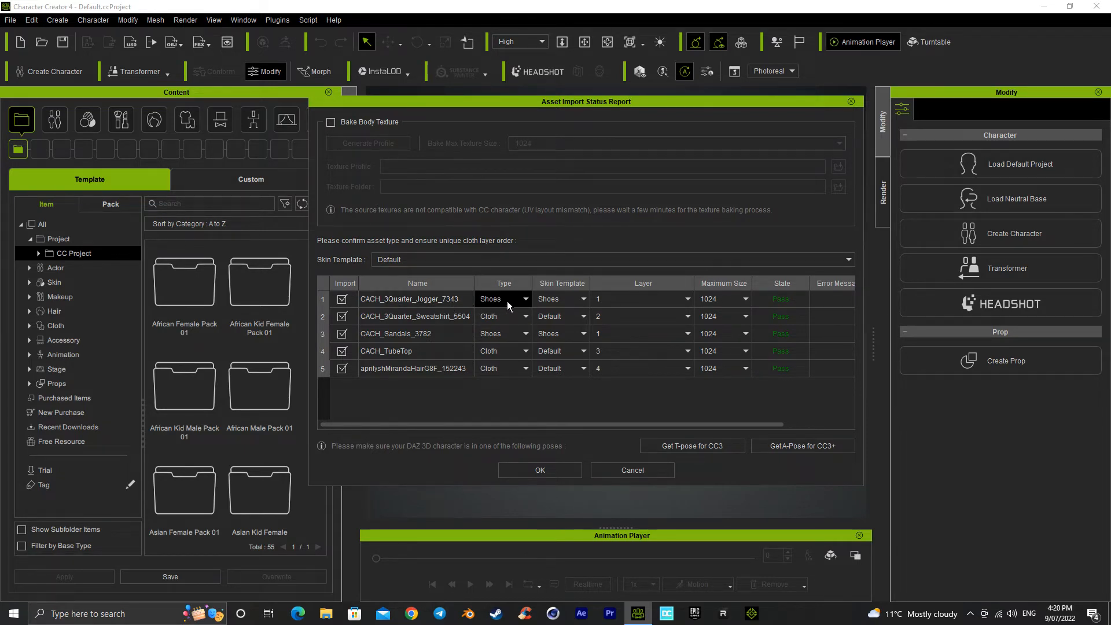
click(507, 299)
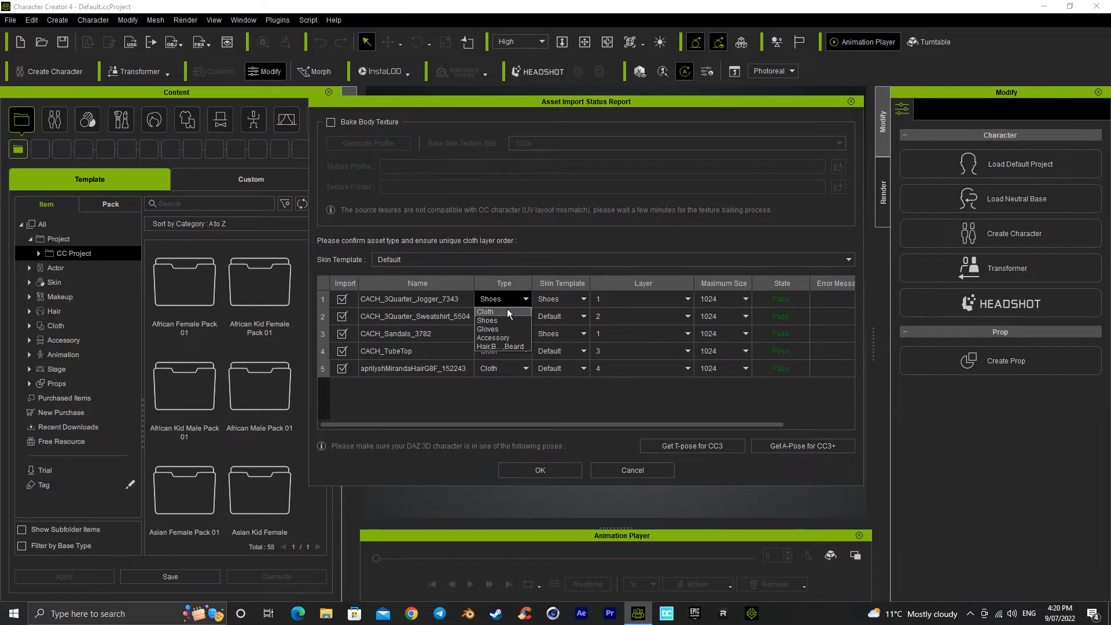
click(508, 311)
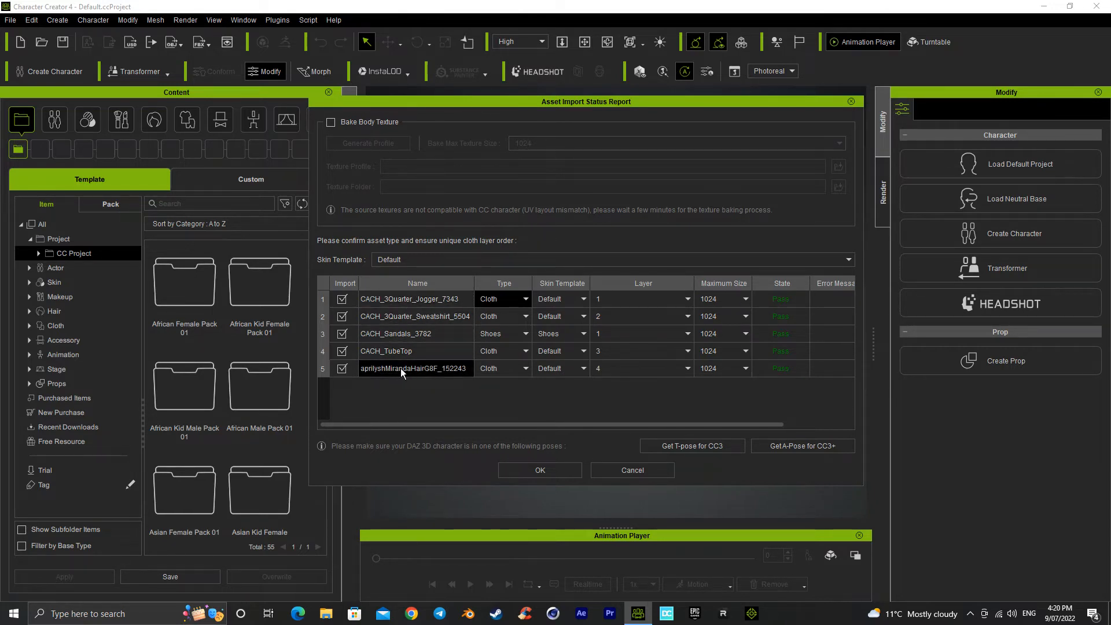
Step: Set the aprilyshMirandaHairG8F_152243 asset's type to the hair, brows and beard category
click(488, 369)
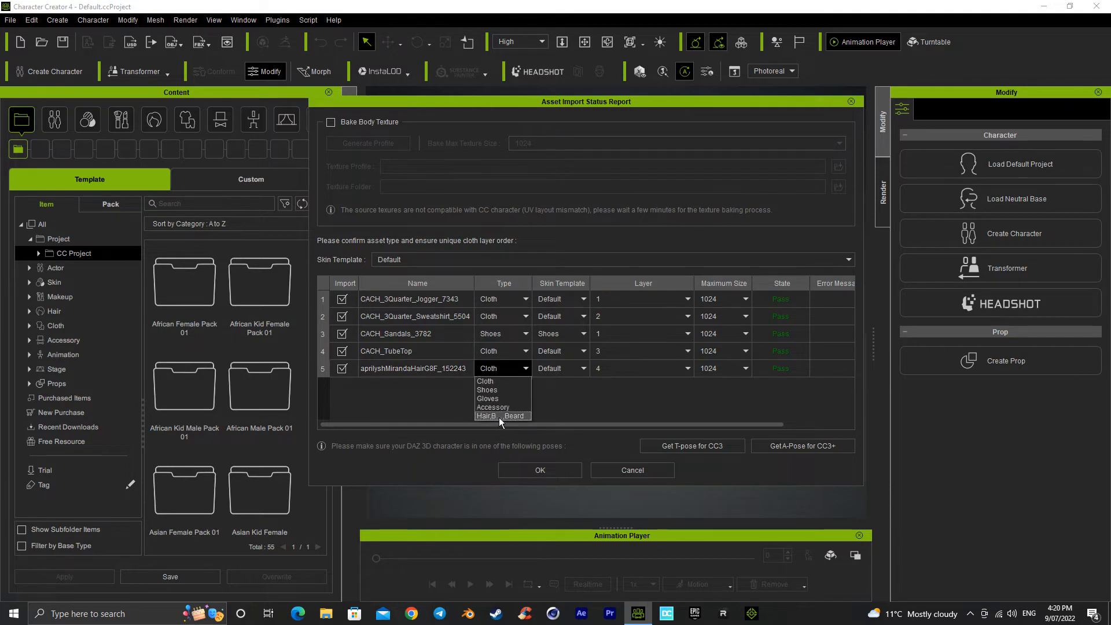
click(499, 416)
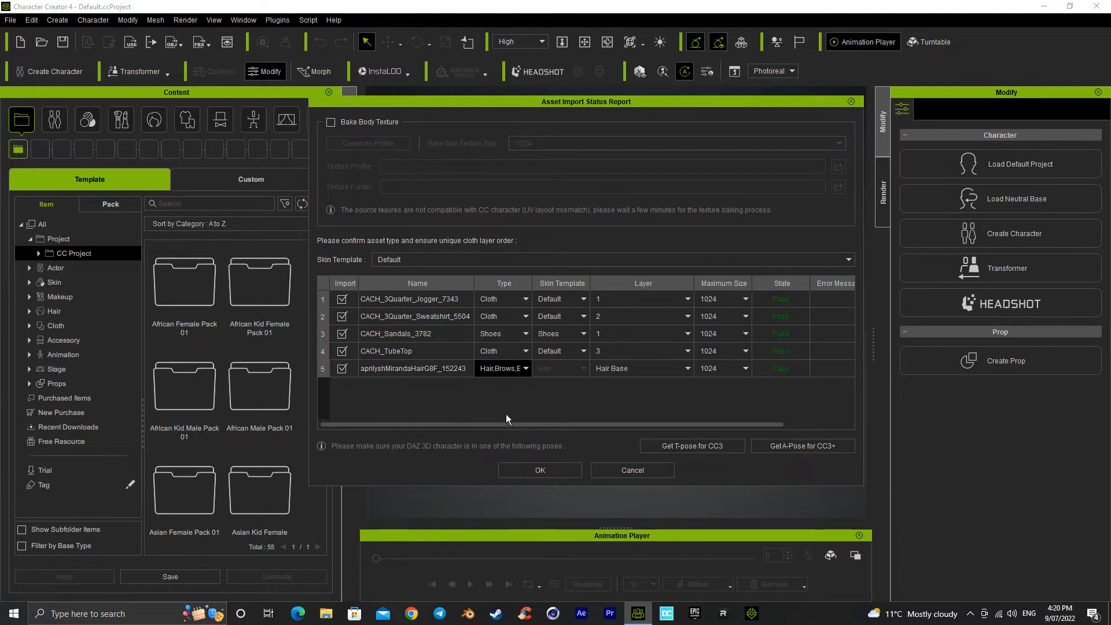
Step: Enable Bake Body Texture with a maximum texture size of 4096 and start the import
click(331, 123)
click(566, 142)
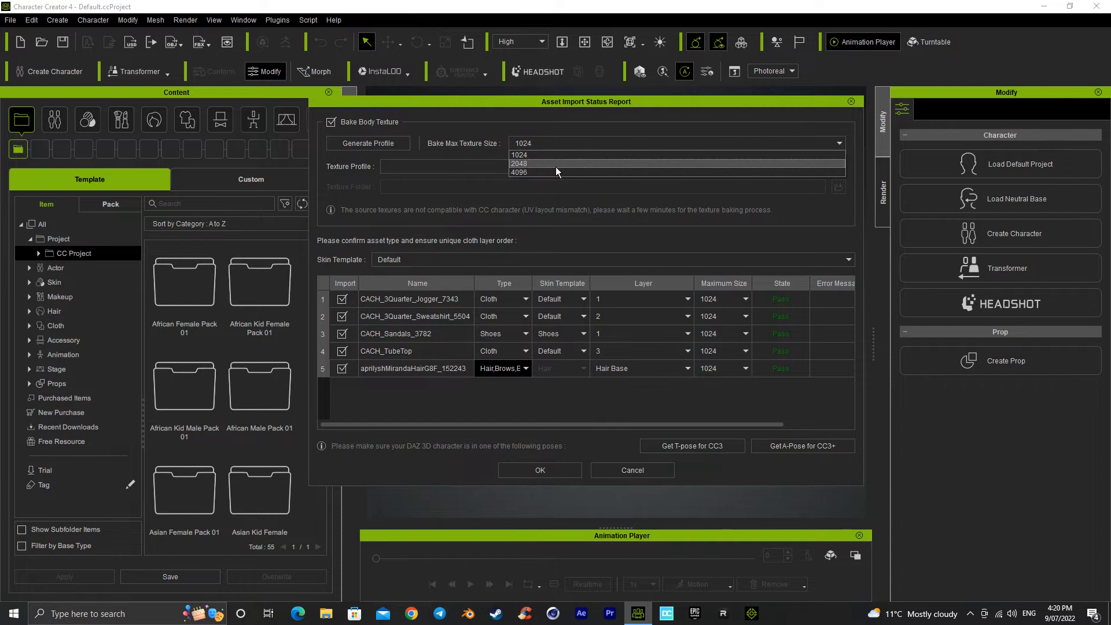
click(556, 172)
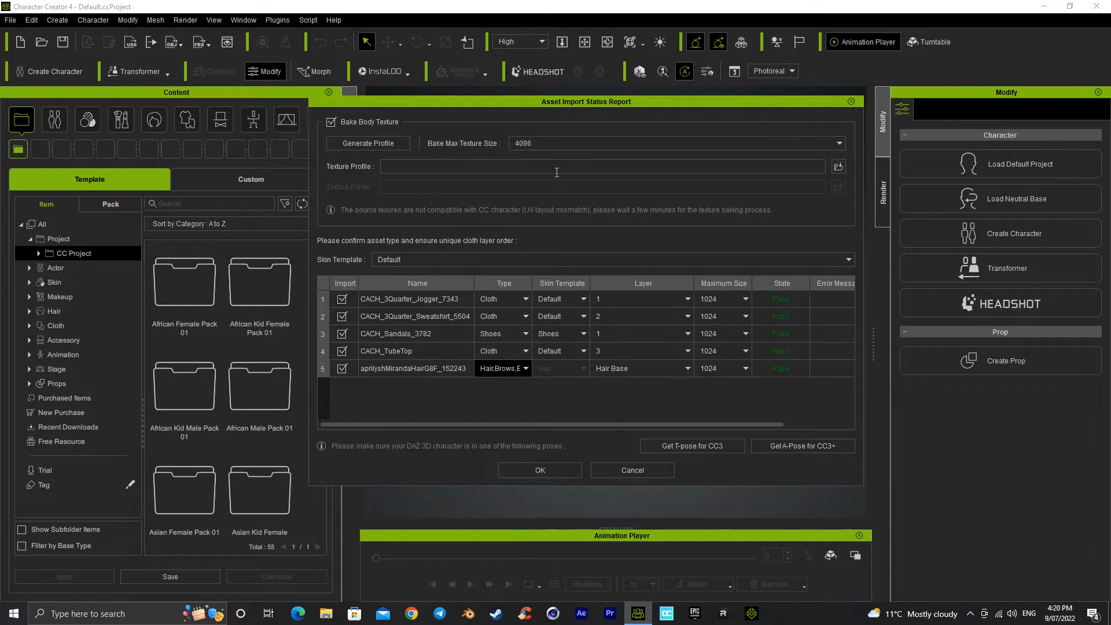
click(548, 467)
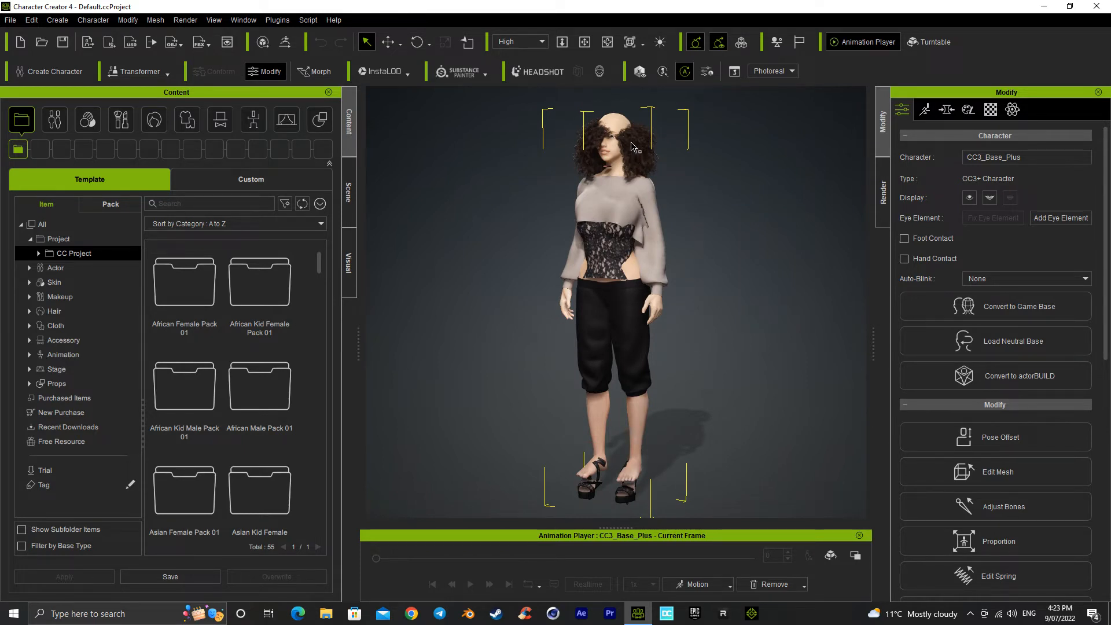
Step: Raise the aprilyshMirandaHairG8F_152243_Shape hair onto the head, with a move offset of about 8 on Y
click(349, 191)
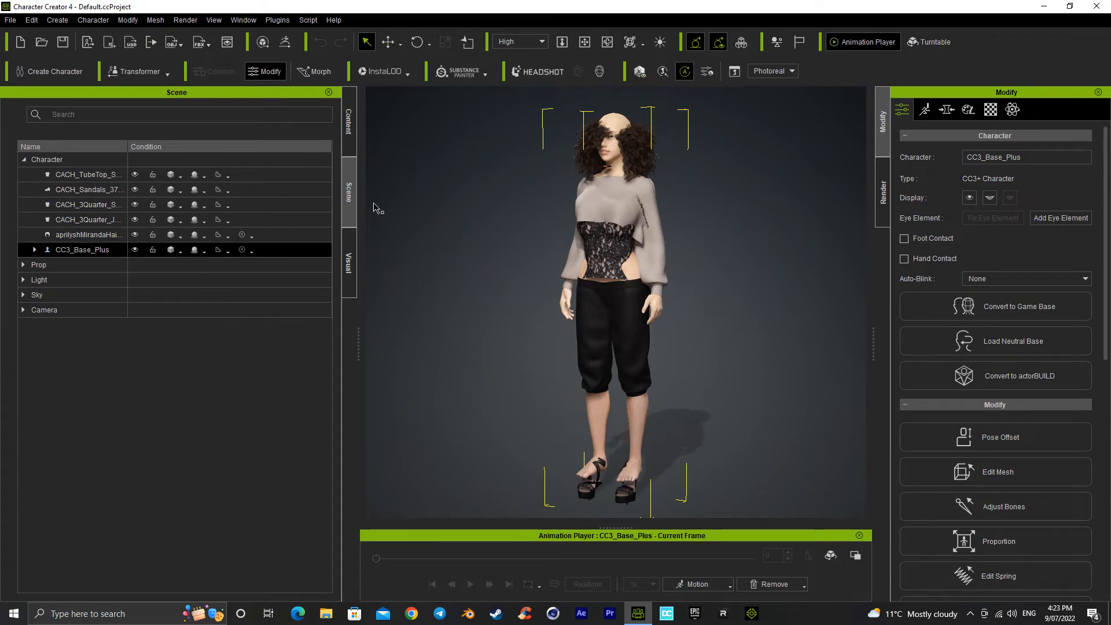
click(106, 232)
key(w)
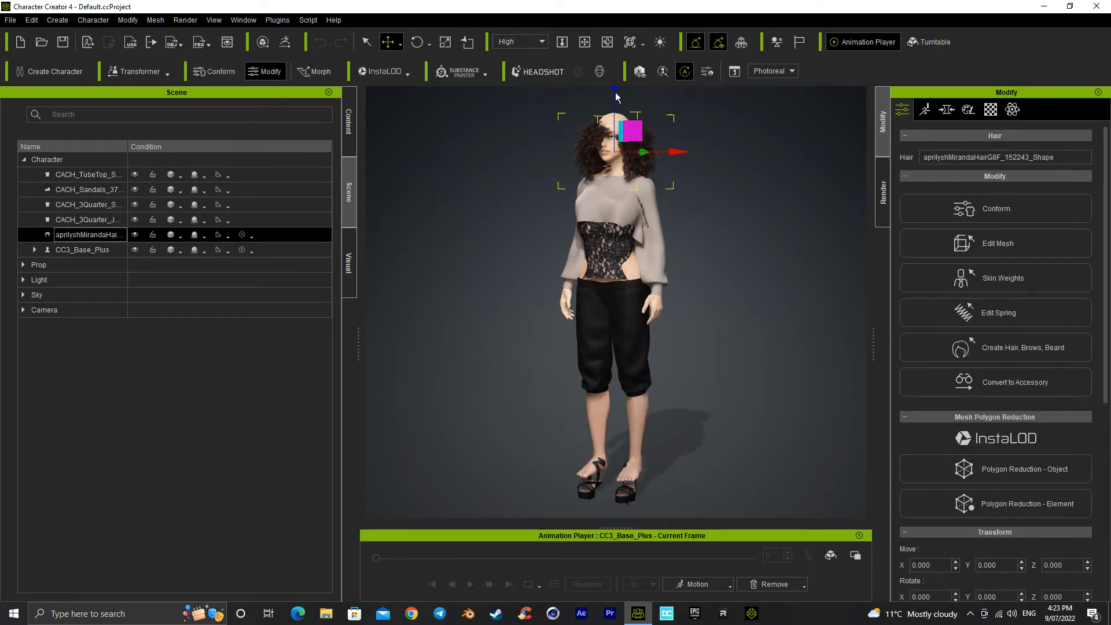
drag(615, 90, 615, 73)
Step: Examine the fit of the hair, the face and the neck up close
right_drag(615, 225, 676, 214)
scroll(671, 213, up, 3)
middle_drag(644, 209, 625, 428)
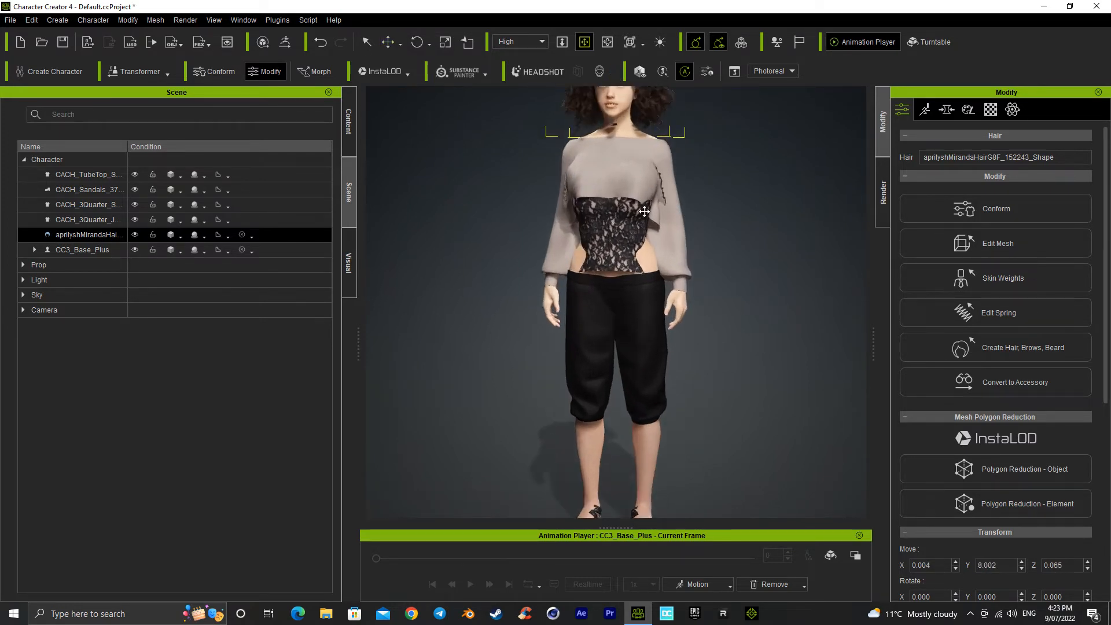
scroll(626, 272, up, 5)
scroll(620, 331, up, 5)
scroll(622, 423, up, 3)
middle_drag(593, 326, 611, 384)
scroll(610, 381, up, 3)
middle_drag(589, 313, 603, 389)
right_drag(664, 351, 711, 340)
right_drag(600, 330, 532, 330)
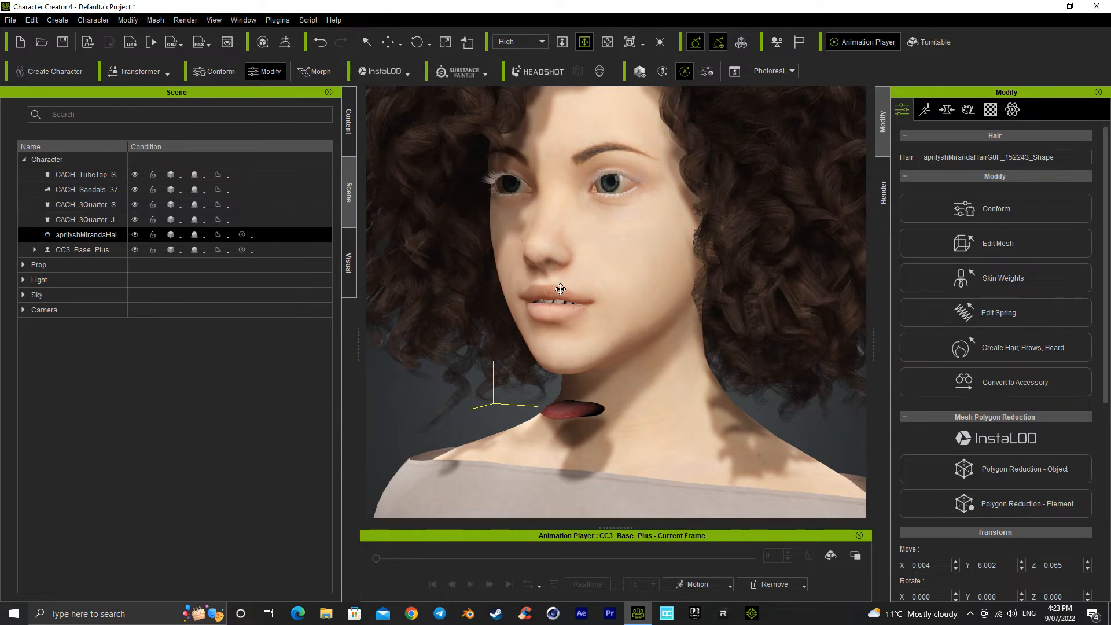
Step: Examine the clothing from the front, back and side, then the fit of the sandals on the feet
scroll(578, 347, down, 5)
scroll(598, 396, down, 2)
drag(603, 419, 623, 352)
right_drag(637, 367, 688, 361)
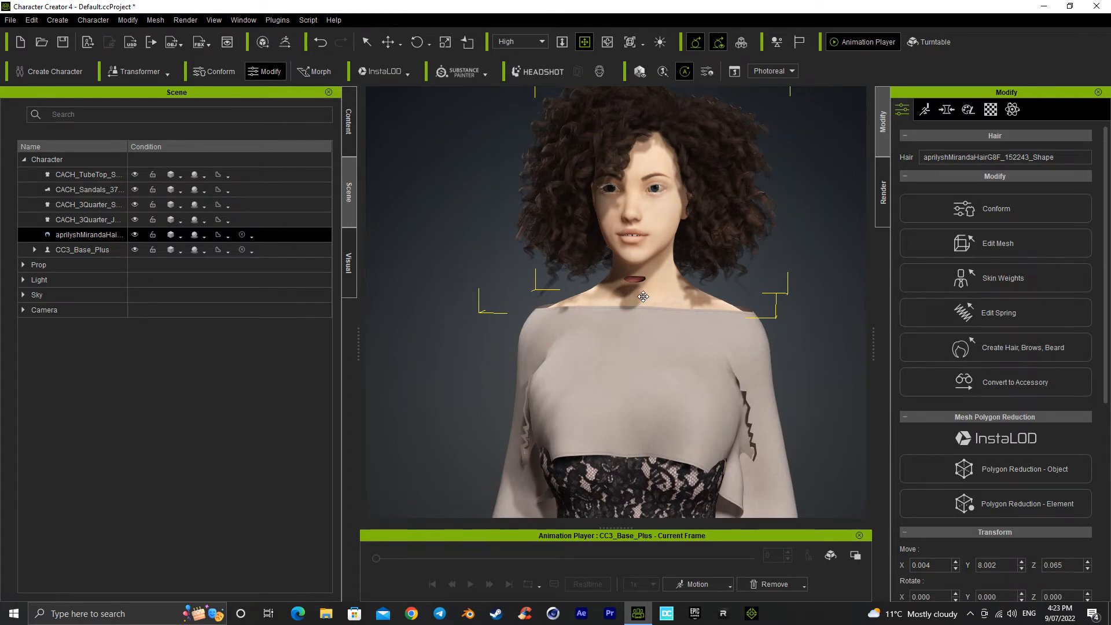
scroll(643, 296, down, 4)
drag(641, 386, 650, 263)
right_drag(665, 342, 553, 318)
right_drag(655, 363, 494, 368)
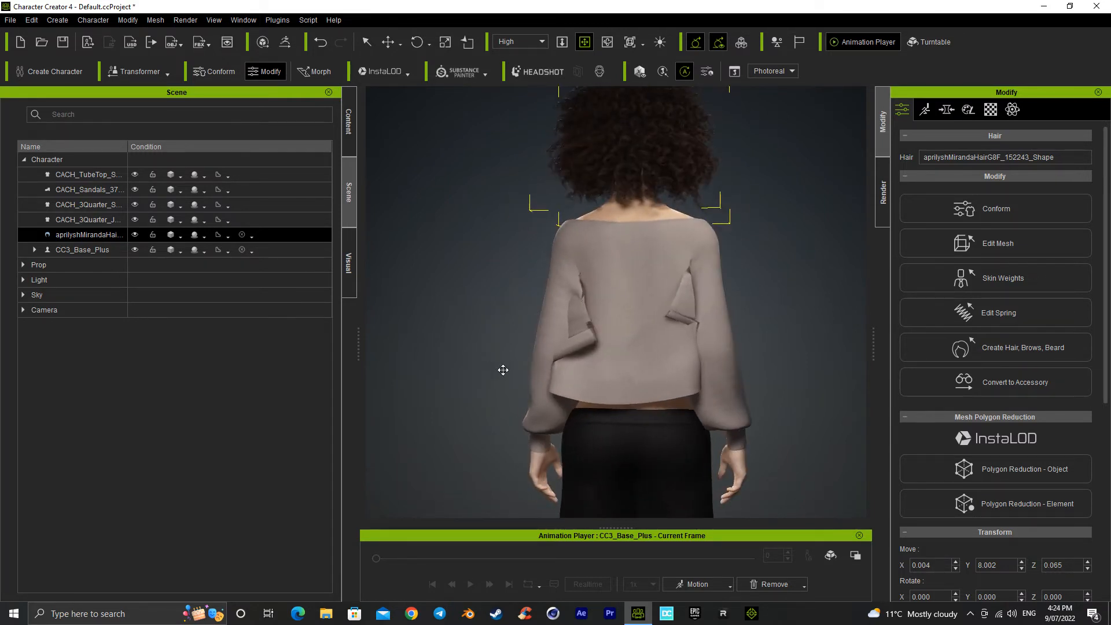
right_drag(694, 362, 551, 304)
middle_drag(588, 343, 579, 288)
right_drag(579, 288, 700, 350)
drag(594, 407, 620, 245)
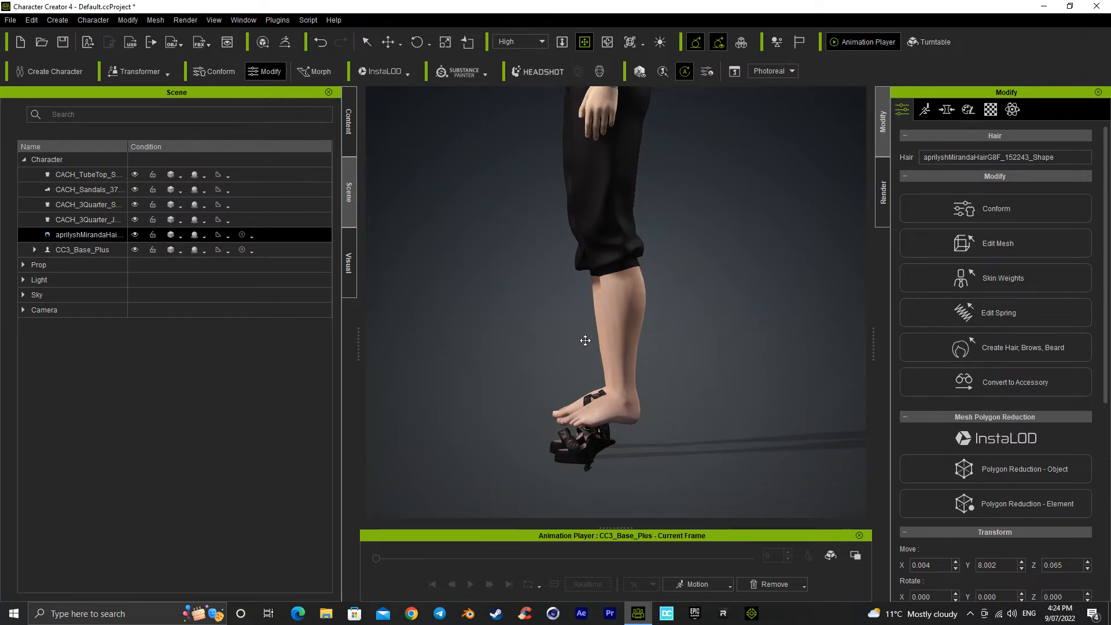
right_drag(585, 340, 686, 330)
right_drag(620, 372, 608, 352)
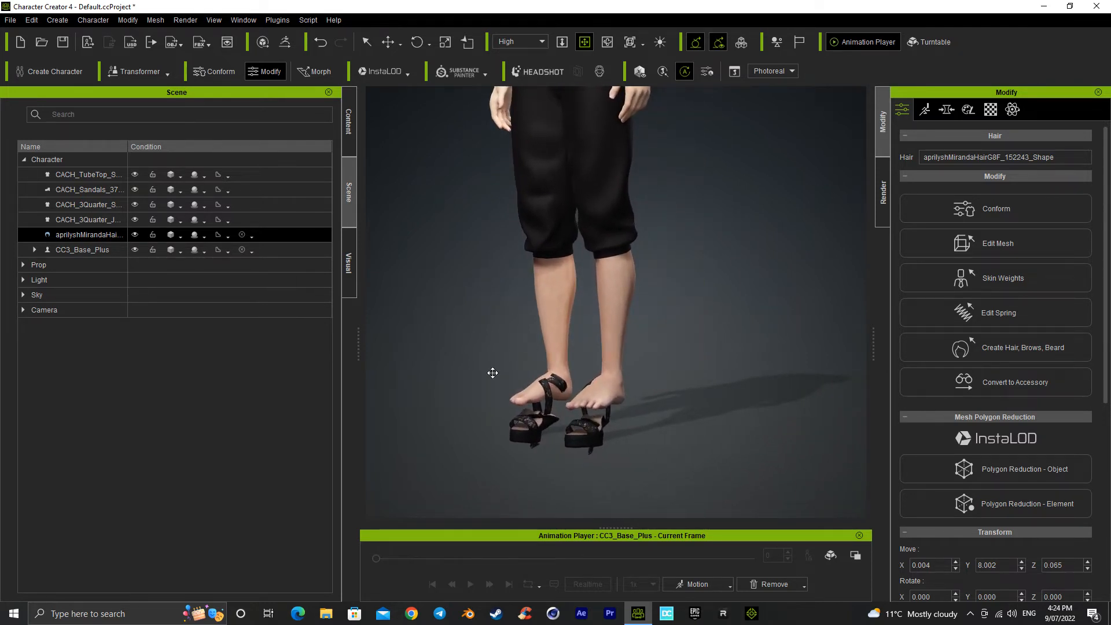
Step: Widen the scene list's Name column so the full asset names can be read
click(348, 126)
click(349, 200)
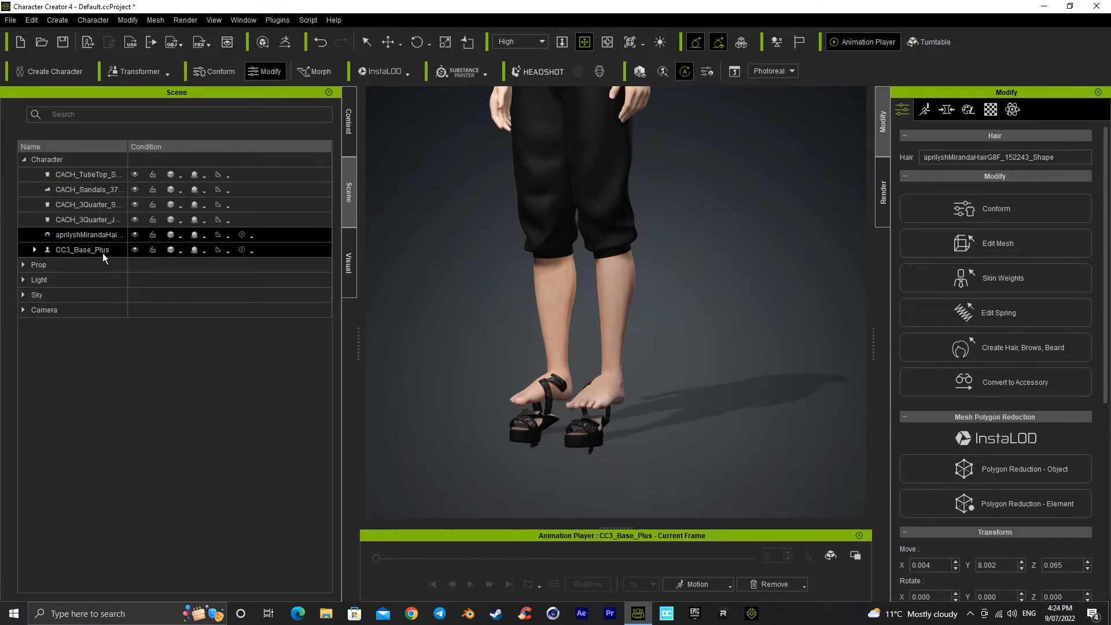
drag(128, 147, 180, 147)
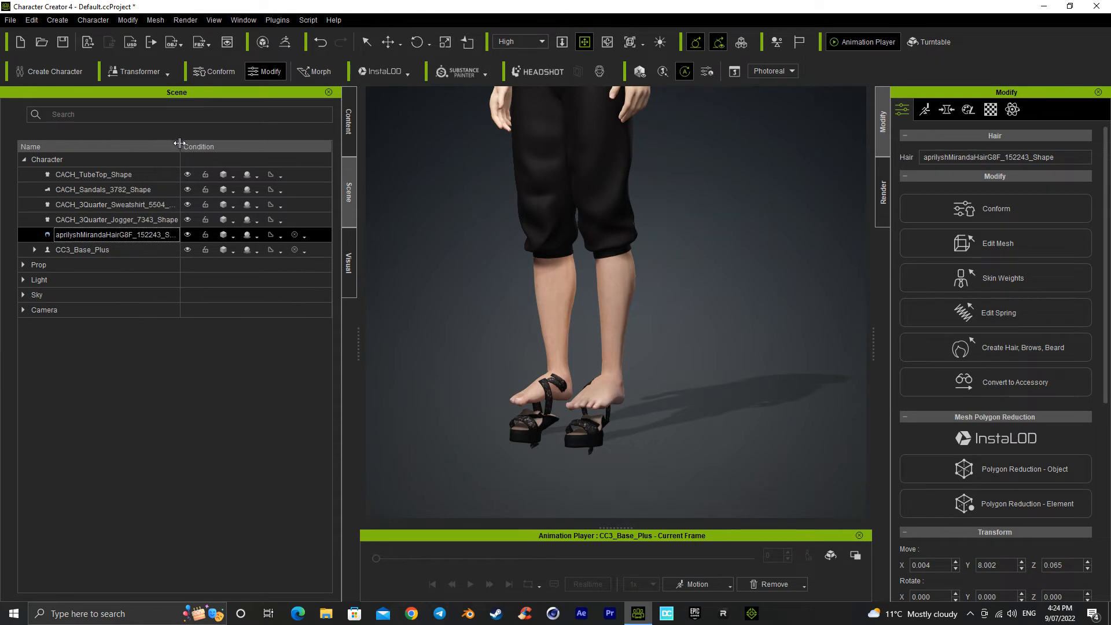
Step: Convert CACH_Sandals_3782_Shape to an accessory with the Bake Current Shape geometry option
click(157, 223)
click(143, 202)
click(144, 191)
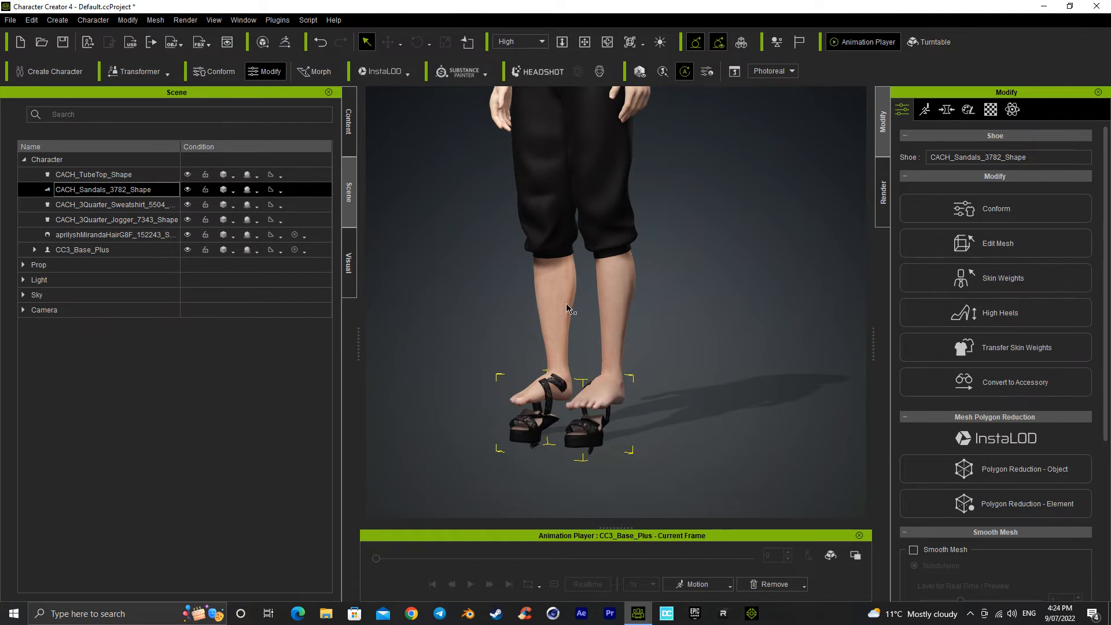
click(1002, 384)
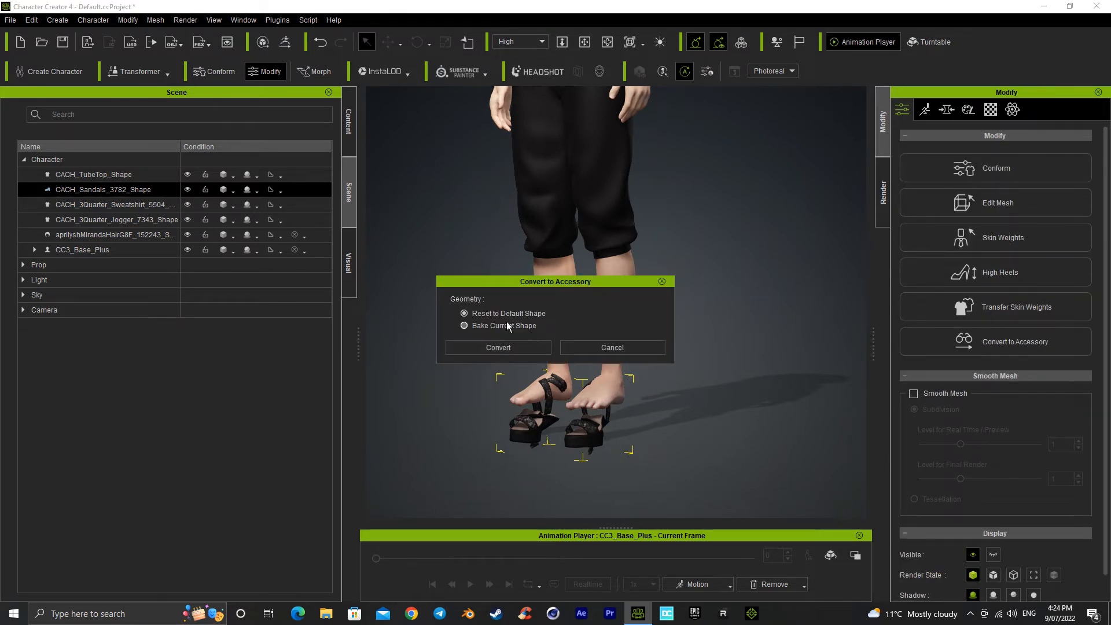
click(504, 328)
click(504, 348)
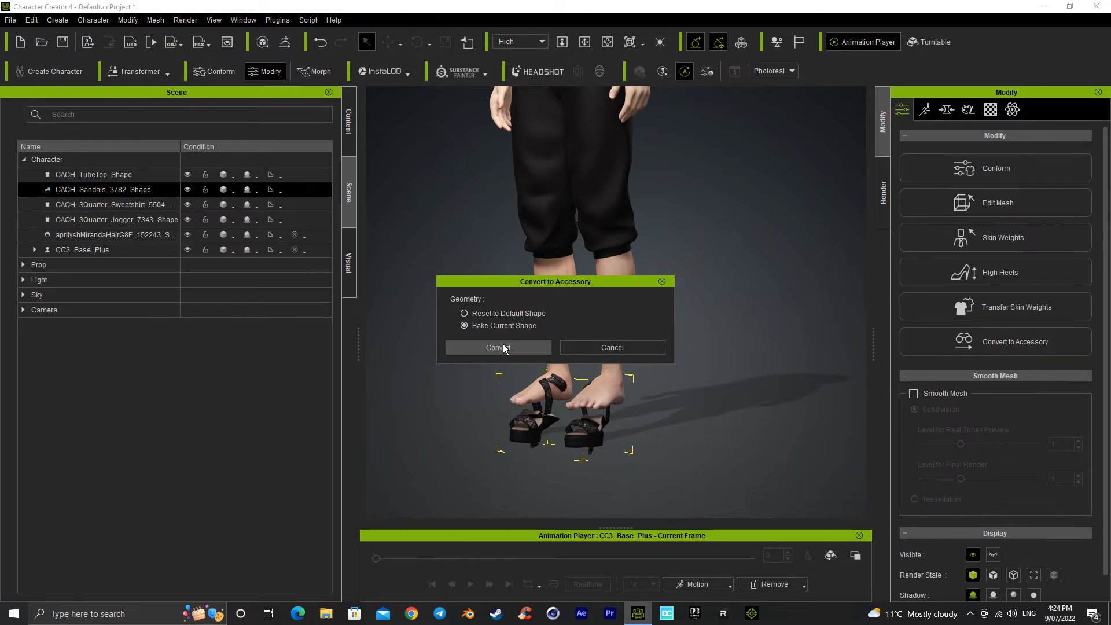
Step: Try to fit the sandals onto the feet by raising them about 6.6, shifting them about -2.5 on X and rotating them about -3.7 around Z
key(w)
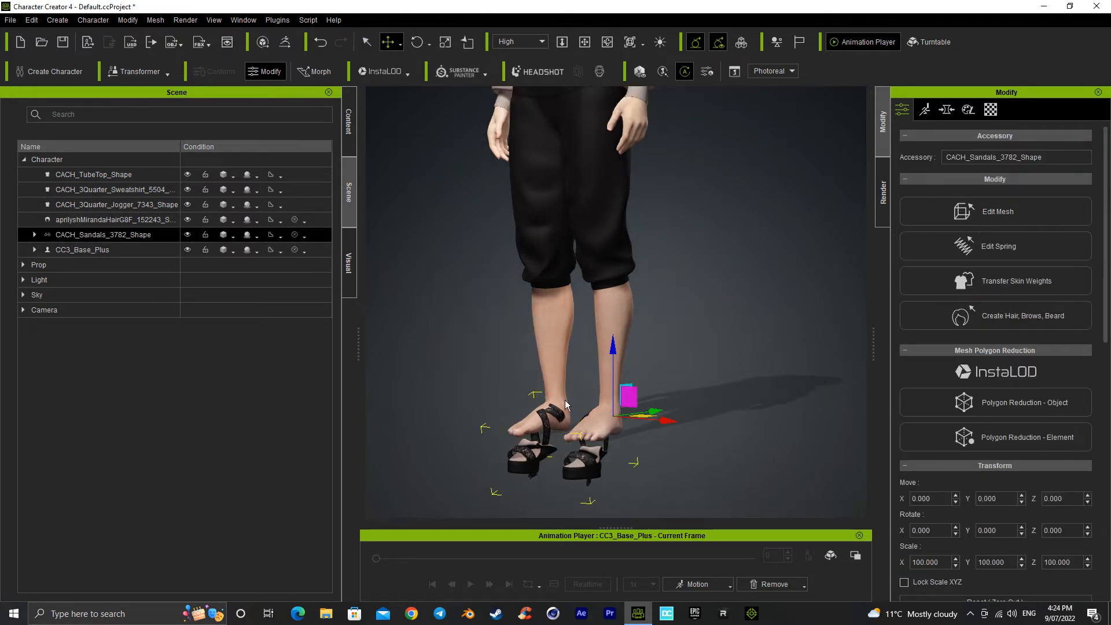
drag(613, 347, 611, 324)
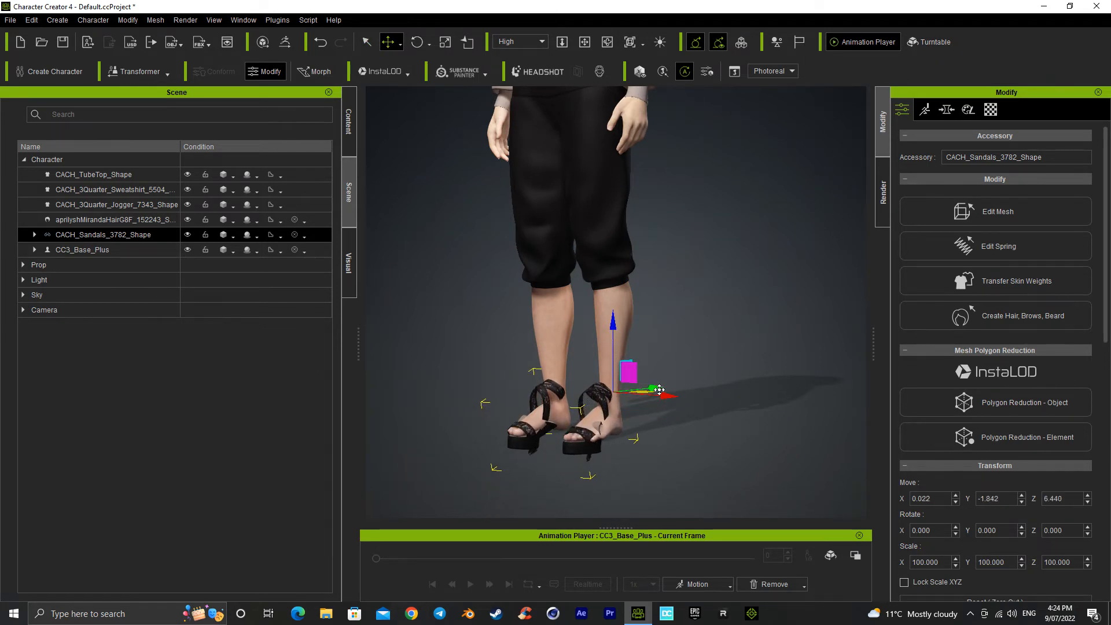
drag(663, 398, 623, 423)
key(e)
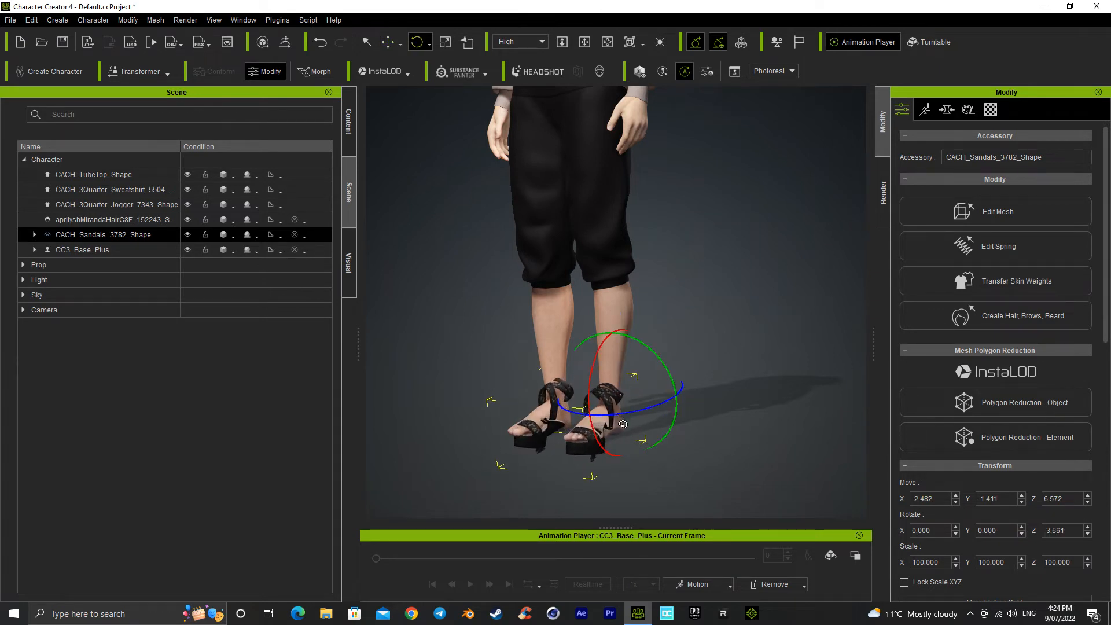
key(w)
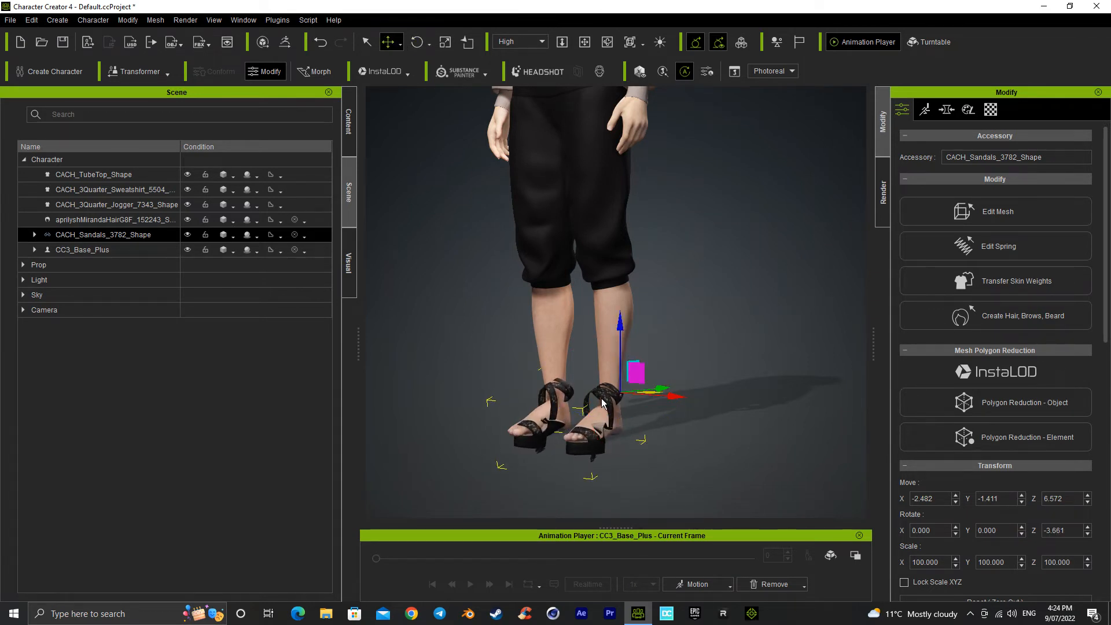
Step: Undo the rotation and moves made to the sandals
click(320, 42)
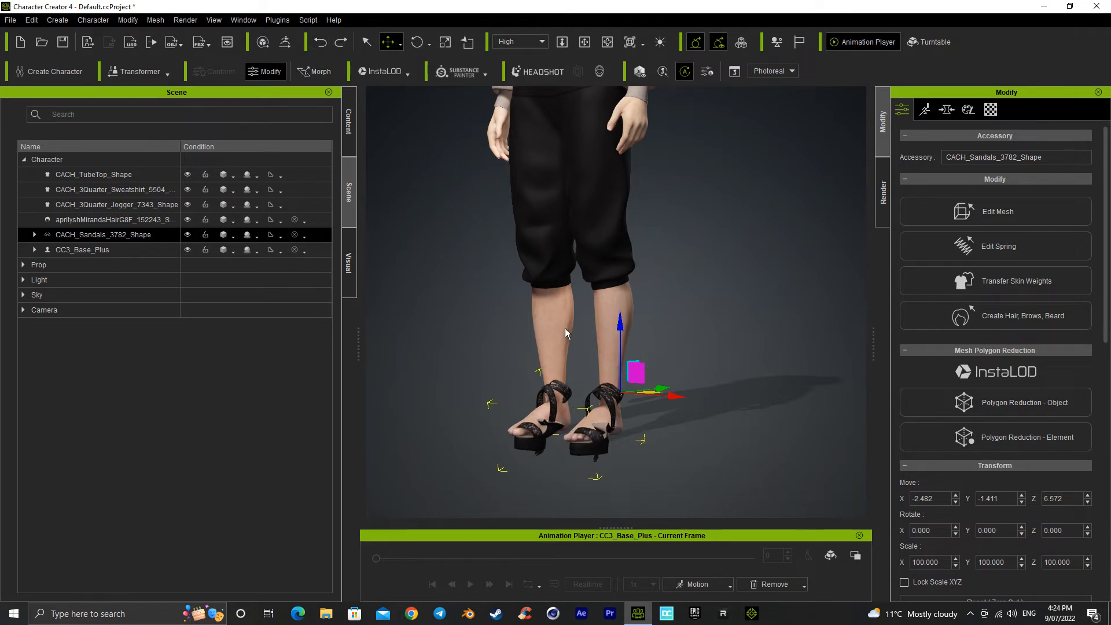
click(320, 41)
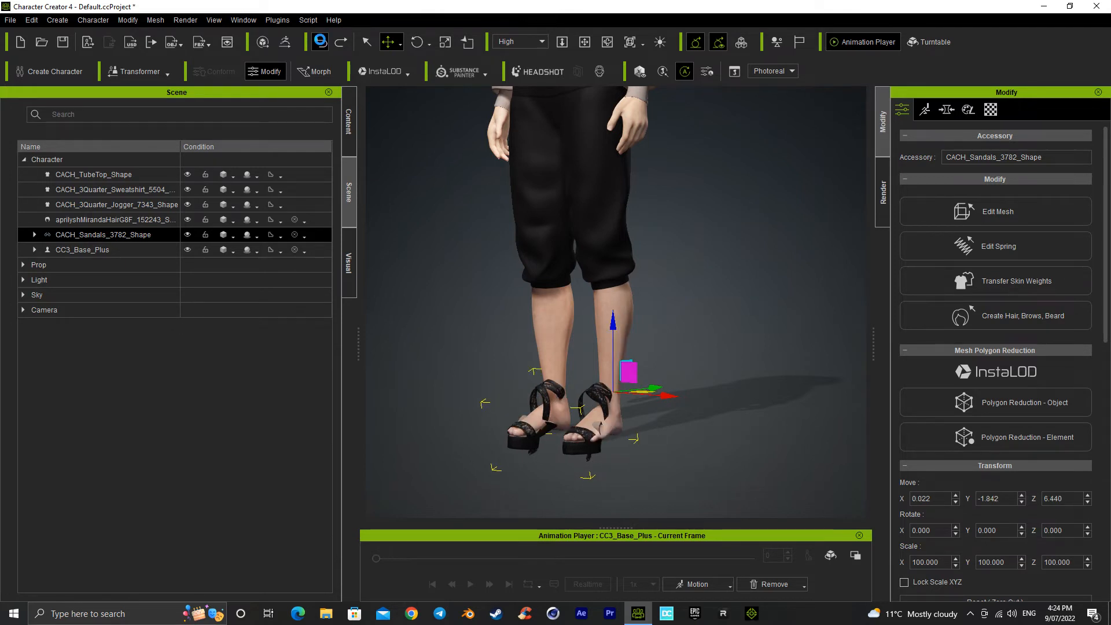
click(320, 42)
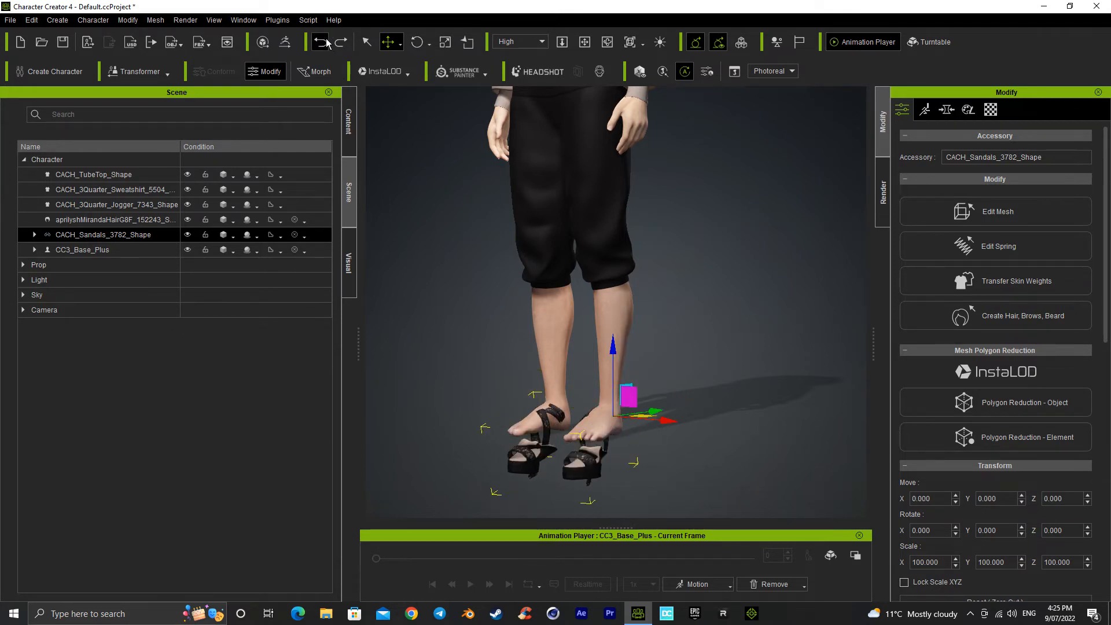
Step: Delete the CACH_Sandals_3782_Shape accessory from the character
click(711, 305)
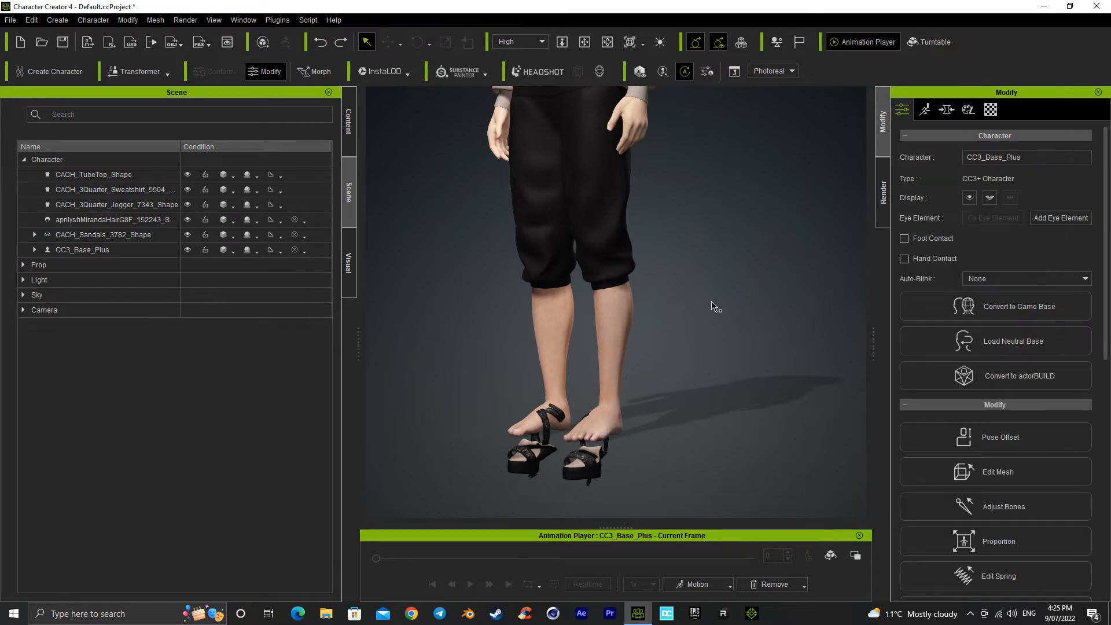
click(589, 476)
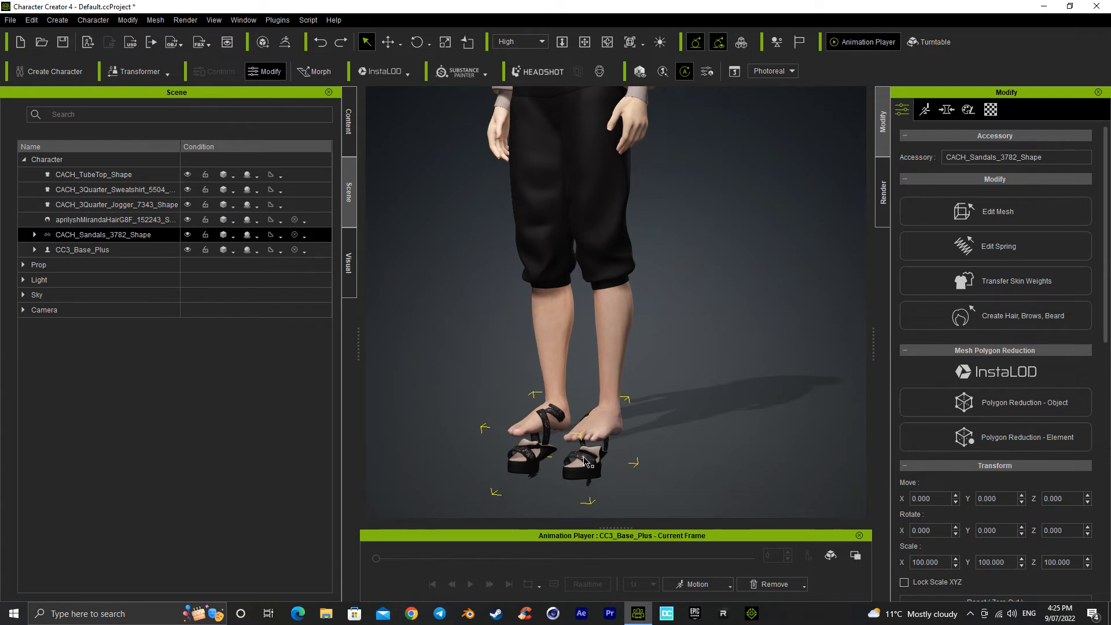
alt+right_drag(592, 367, 592, 399)
alt+drag(599, 305, 619, 210)
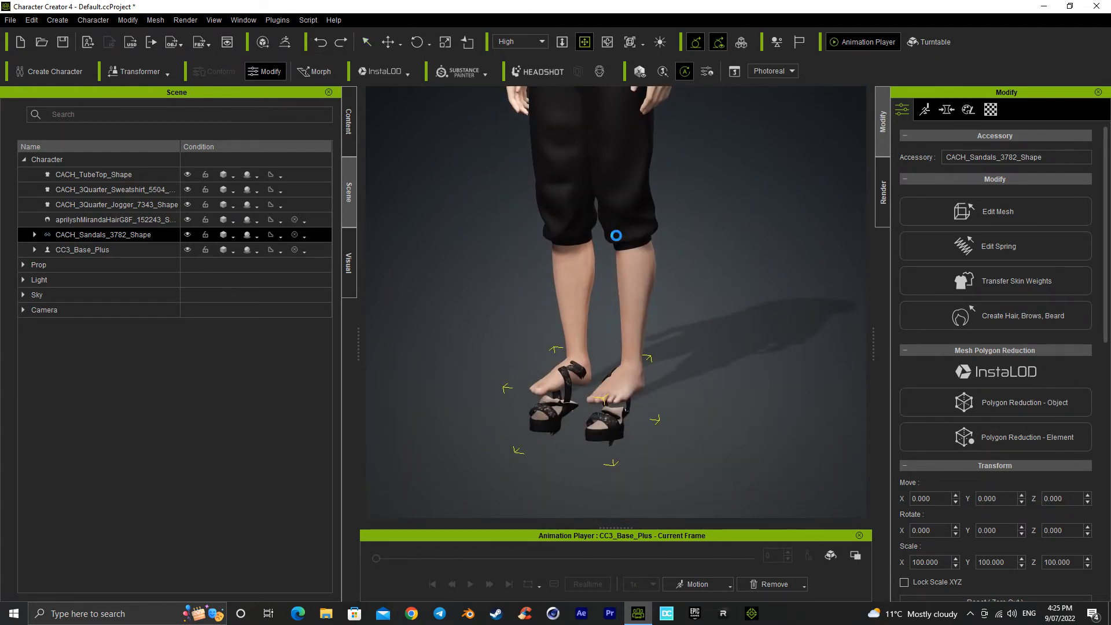
key(Delete)
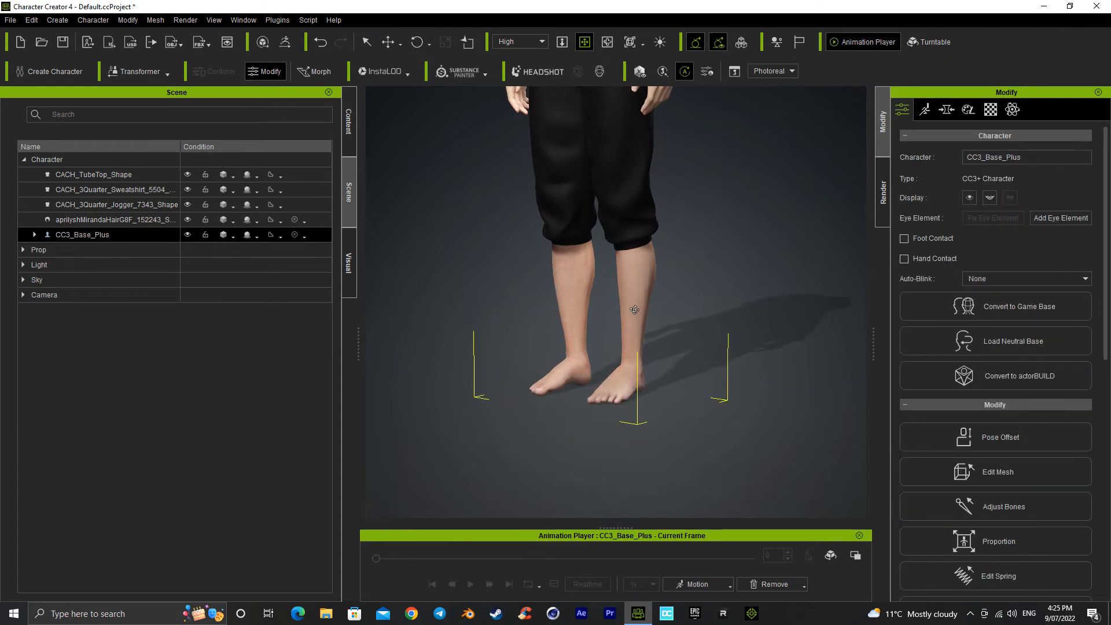
Step: Examine the barefoot character from the feet up to the head
alt+right_drag(635, 309, 732, 305)
alt+drag(625, 283, 634, 342)
alt+drag(558, 248, 523, 381)
alt+right_drag(540, 311, 573, 310)
alt+drag(579, 225, 575, 338)
mouse_move(611, 307)
alt+right_down()
mouse_move(359, 301)
mouse_move(608, 303)
alt+right_up()
alt+drag(630, 269, 610, 338)
mouse_move(611, 338)
alt+right_down()
mouse_move(508, 340)
mouse_move(608, 339)
alt+right_up()
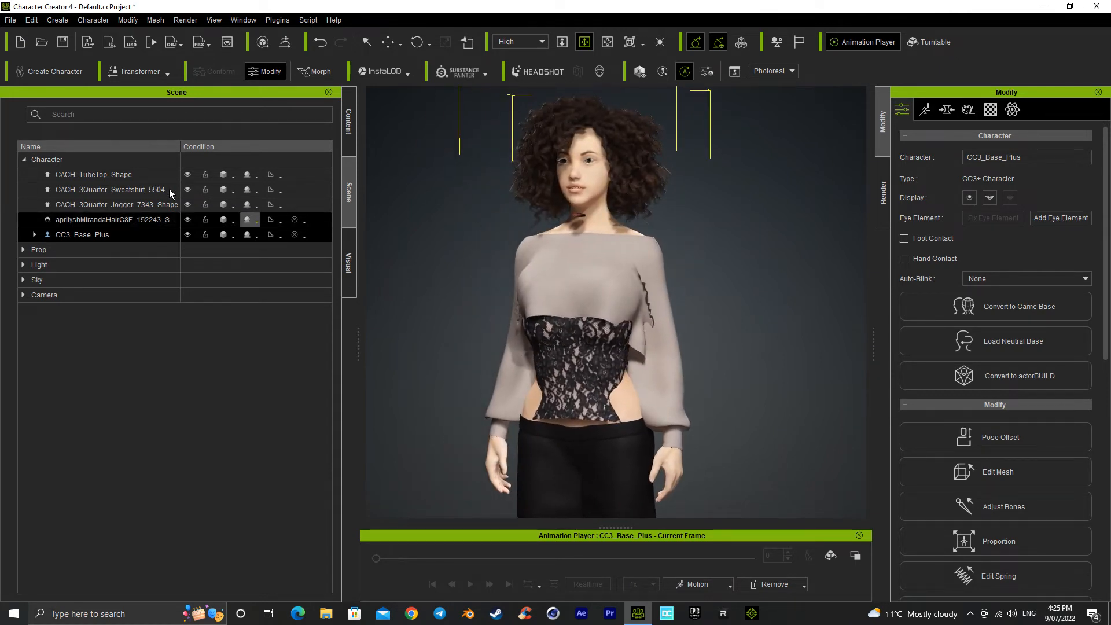
Step: Expand CC3_Base_Plus in the scene list and select its CC_Base_Tongue mesh
click(130, 209)
click(128, 221)
ctrl+click(69, 190)
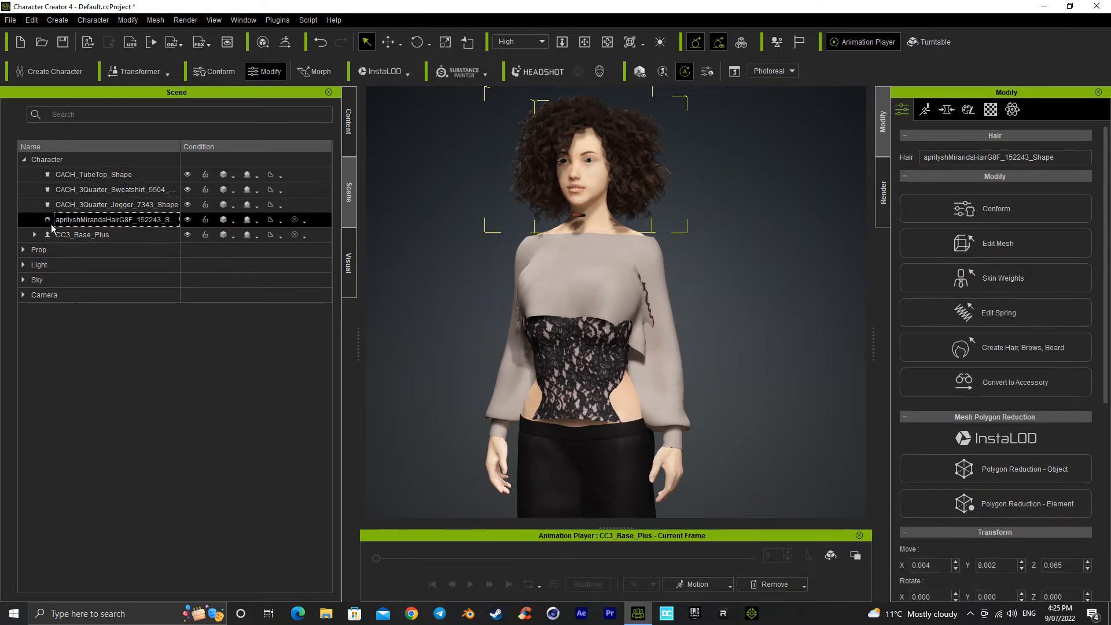
click(34, 236)
click(103, 250)
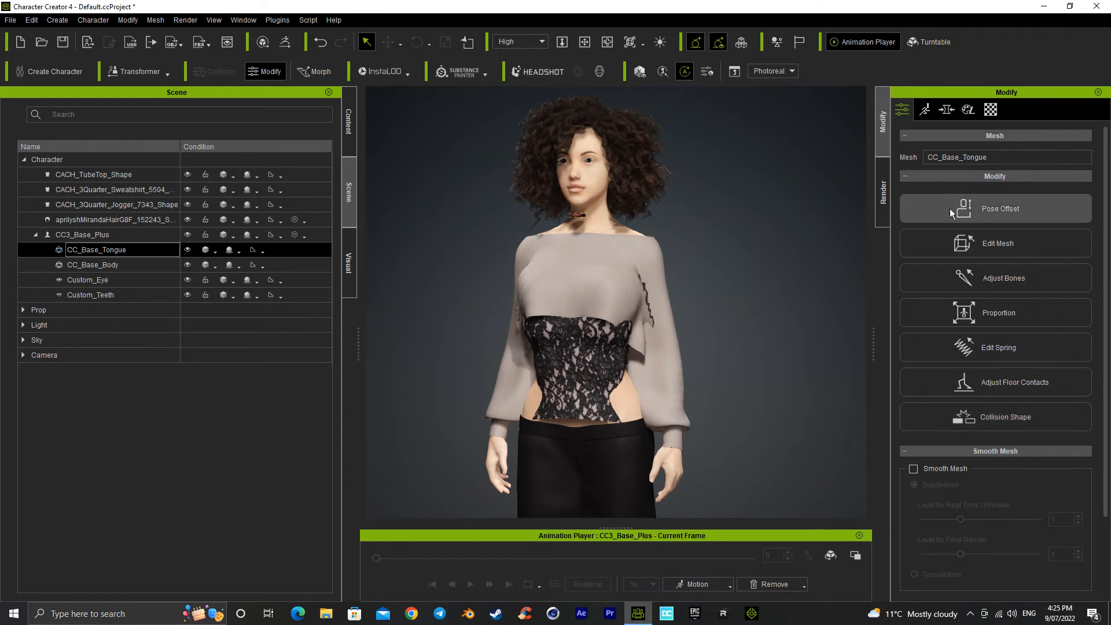
click(110, 265)
ctrl+click(104, 255)
click(104, 253)
Step: Open the tongue mesh in Edit Mesh with the Sculpt mode and examine it at the neck
click(996, 244)
scroll(705, 287, up, 5)
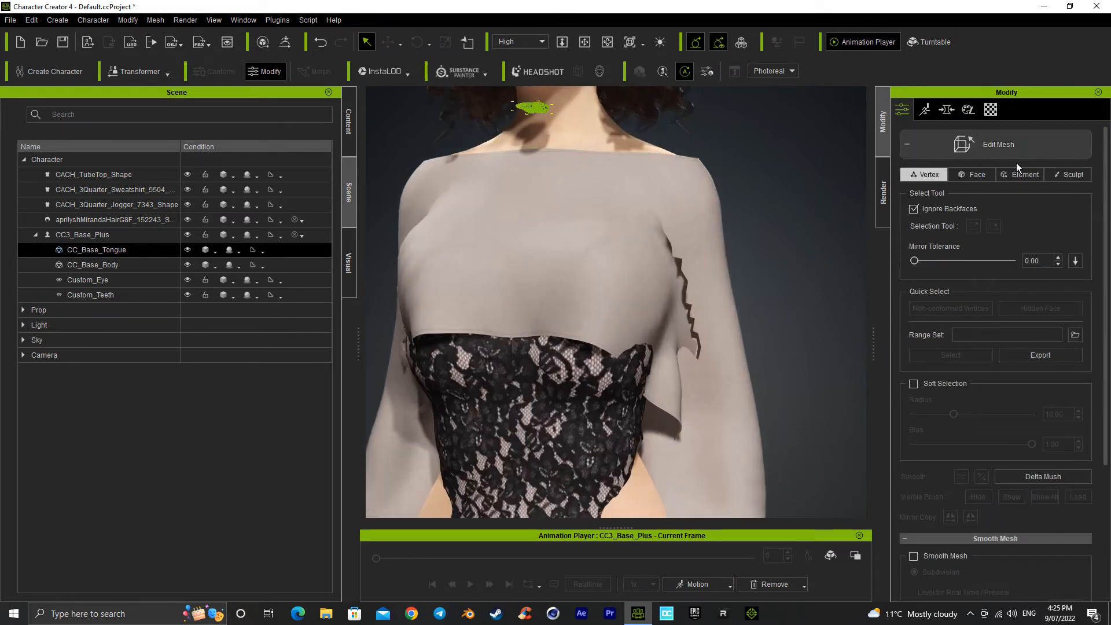
click(1074, 175)
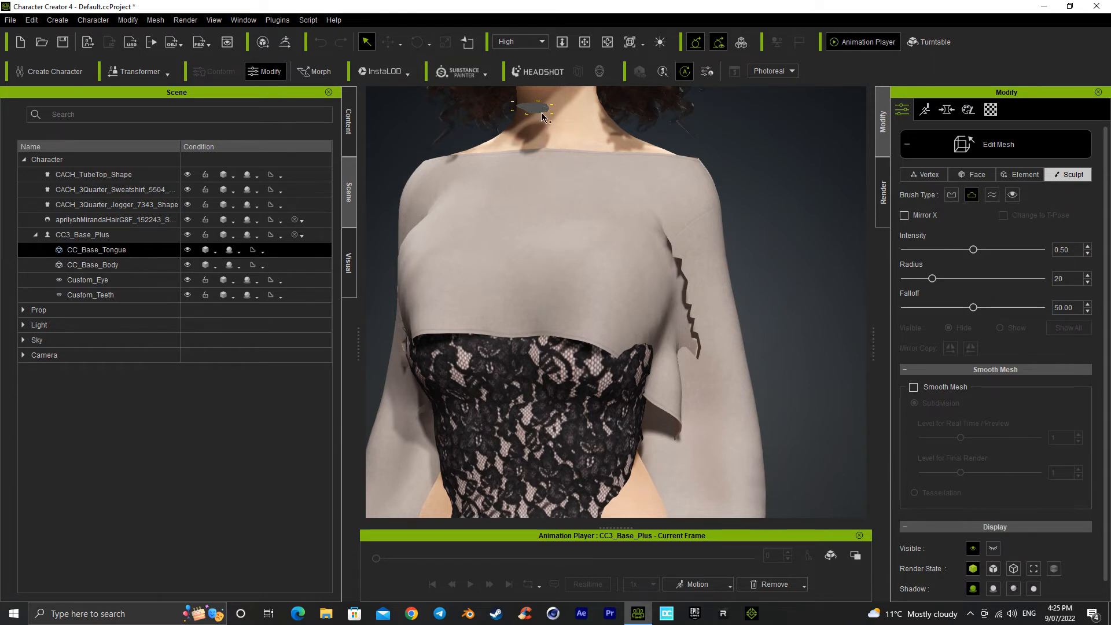
scroll(564, 145, up, 2)
middle_drag(604, 271, 638, 403)
right_drag(643, 376, 608, 265)
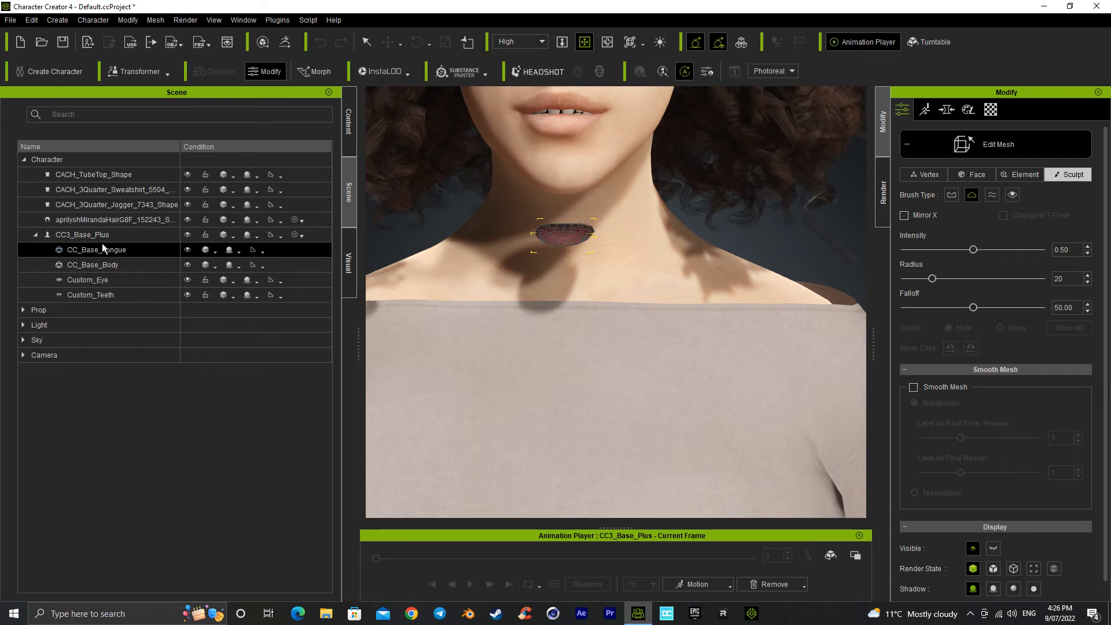
Step: Hide the CC_Base_Tongue mesh and check the character's neck
click(187, 249)
scroll(753, 309, down, 6)
middle_drag(690, 427, 713, 373)
scroll(713, 374, down, 2)
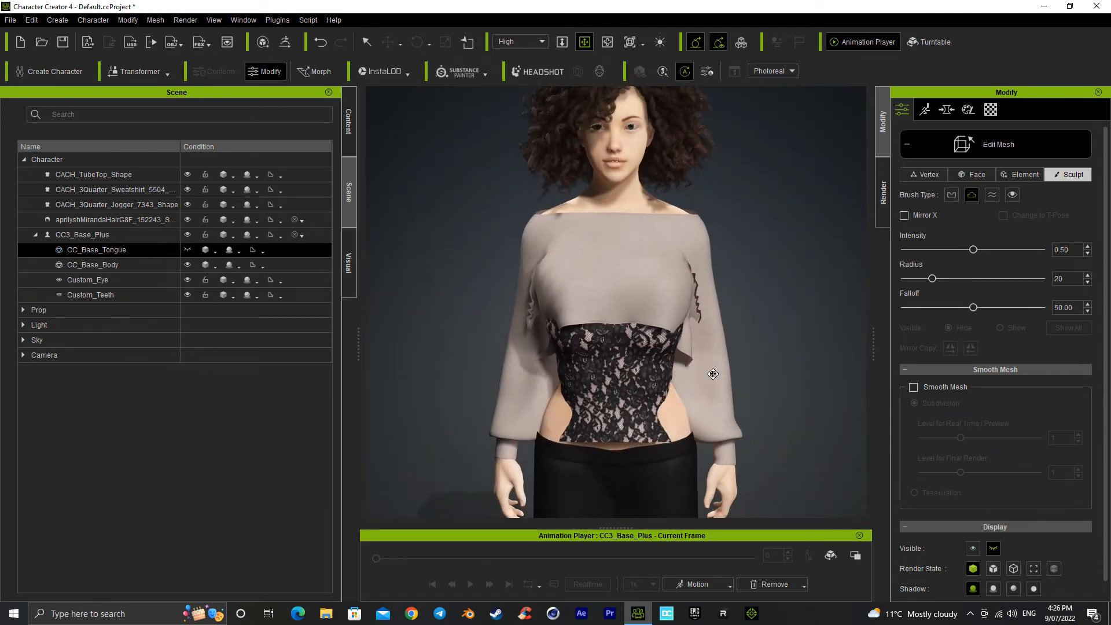
scroll(713, 374, down, 2)
right_drag(769, 415, 891, 362)
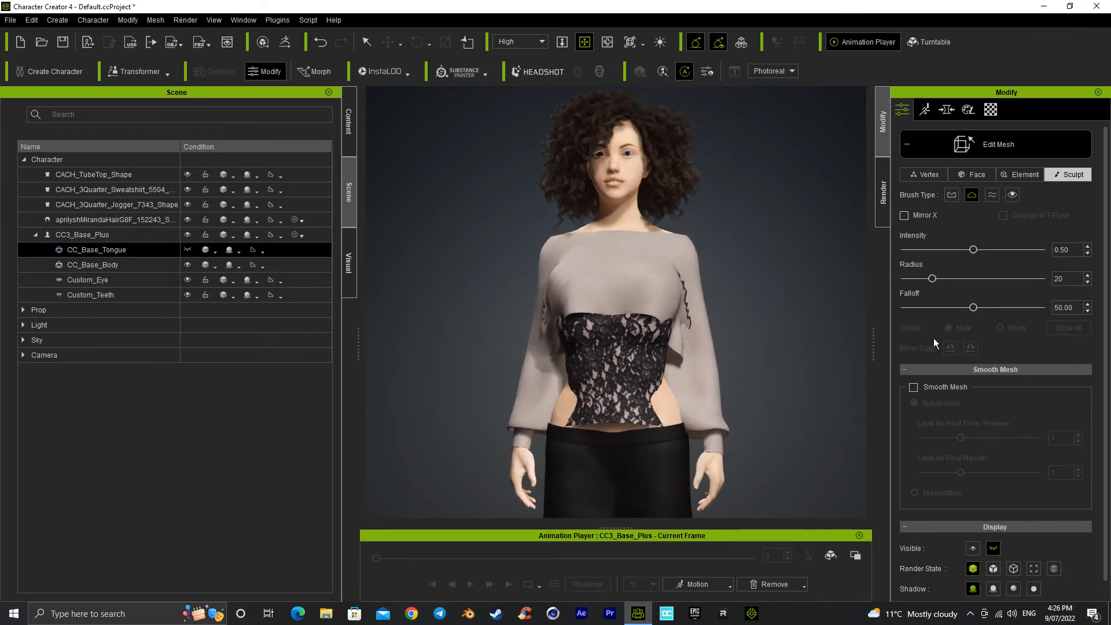
Step: Hide the CACH_3Quarter_Sweatshirt_5504 garment to expose the tube top underneath
right_drag(650, 355, 690, 346)
scroll(671, 395, up, 5)
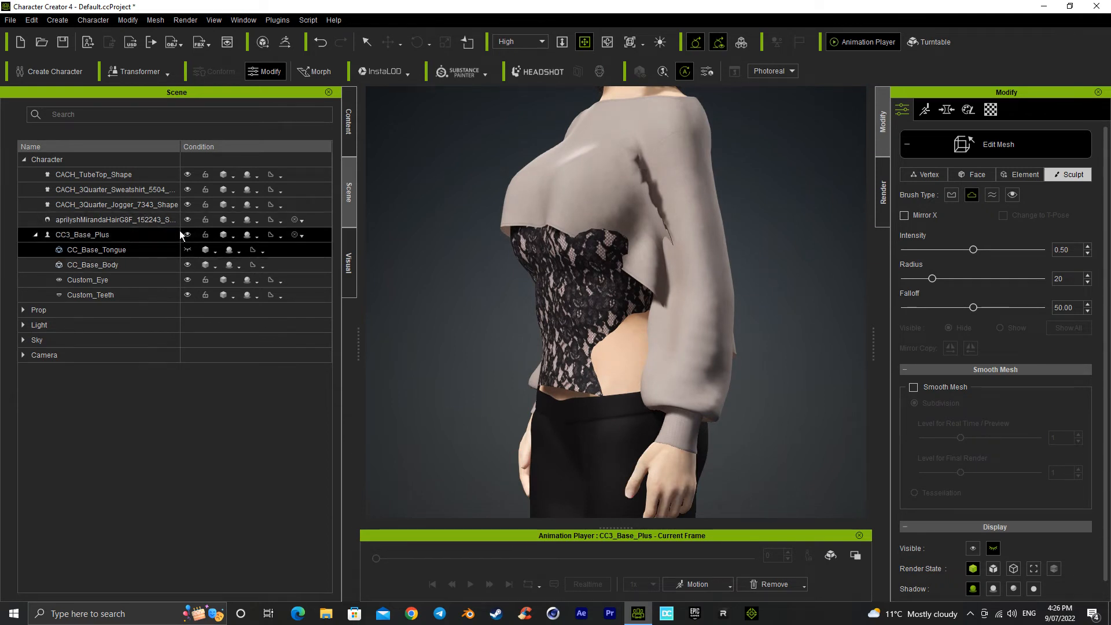
click(194, 193)
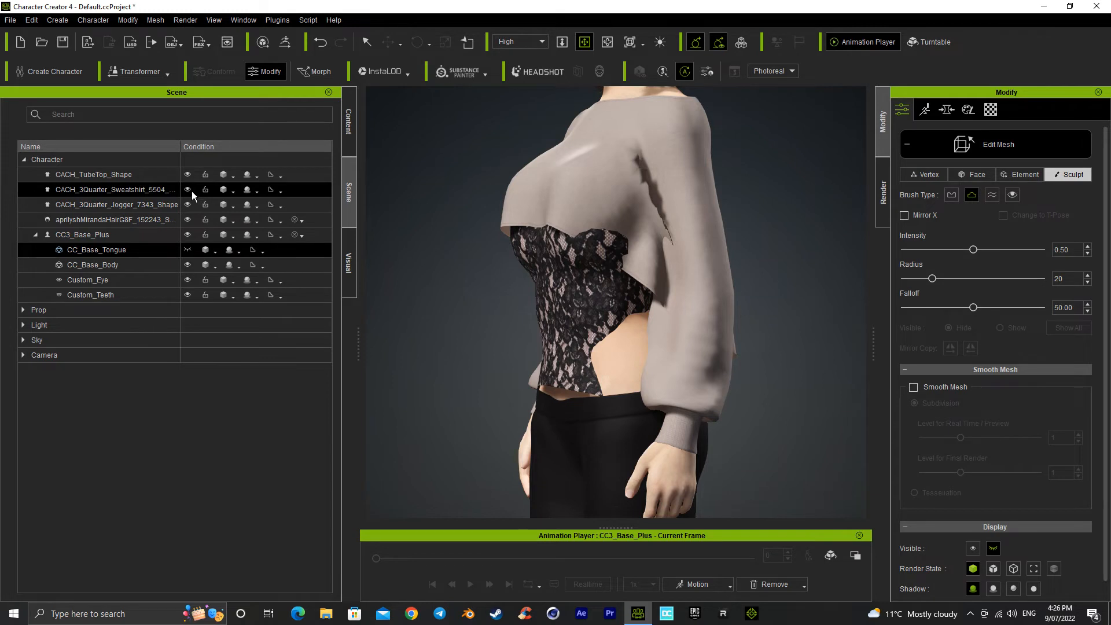
click(188, 189)
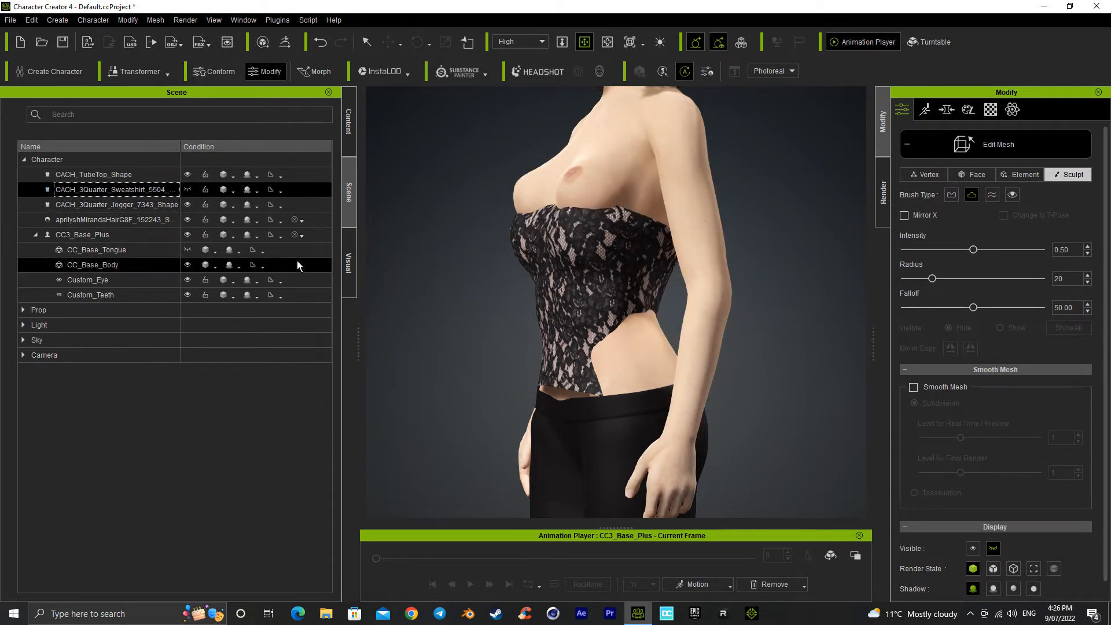
Step: Select the CACH_TubeTop_Shape mesh and set the sculpt brush intensity to 1.00
click(143, 204)
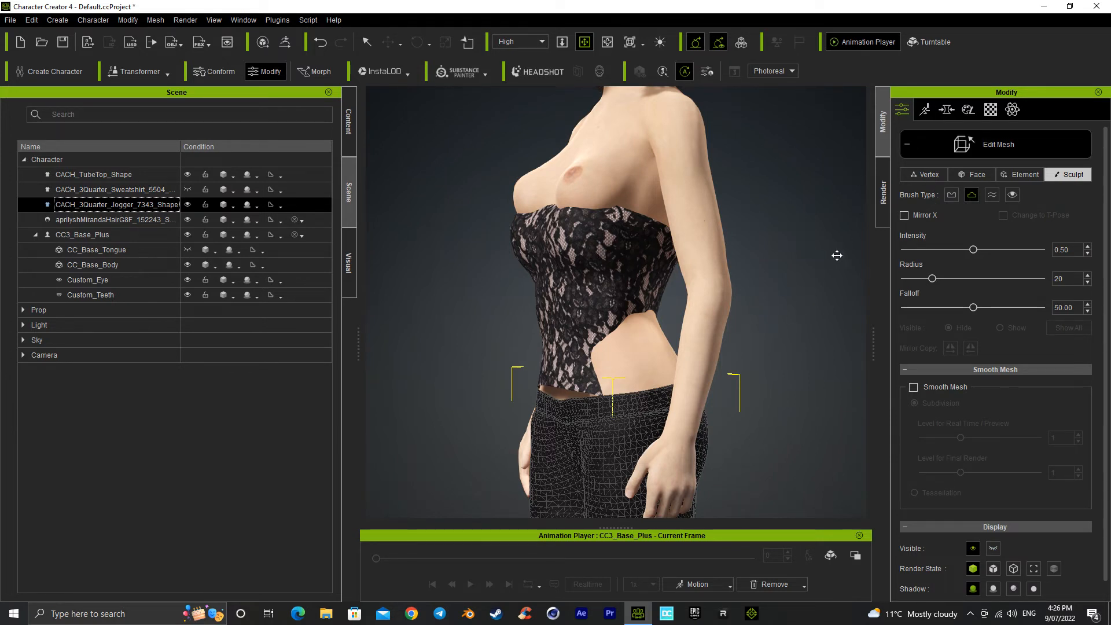
key(q)
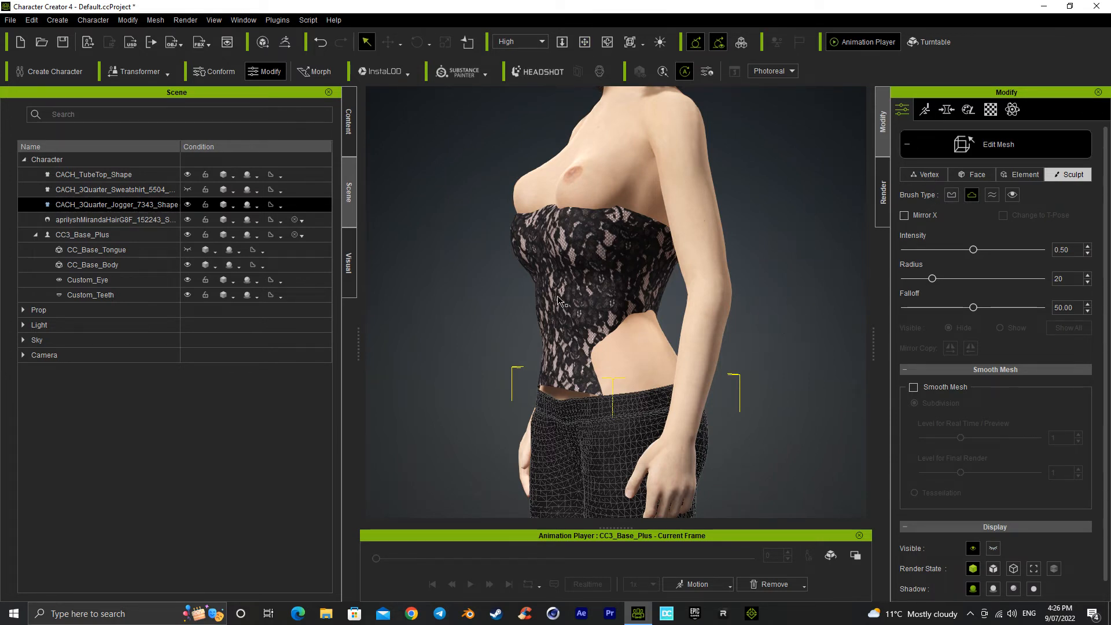
ctrl+click(137, 184)
click(139, 191)
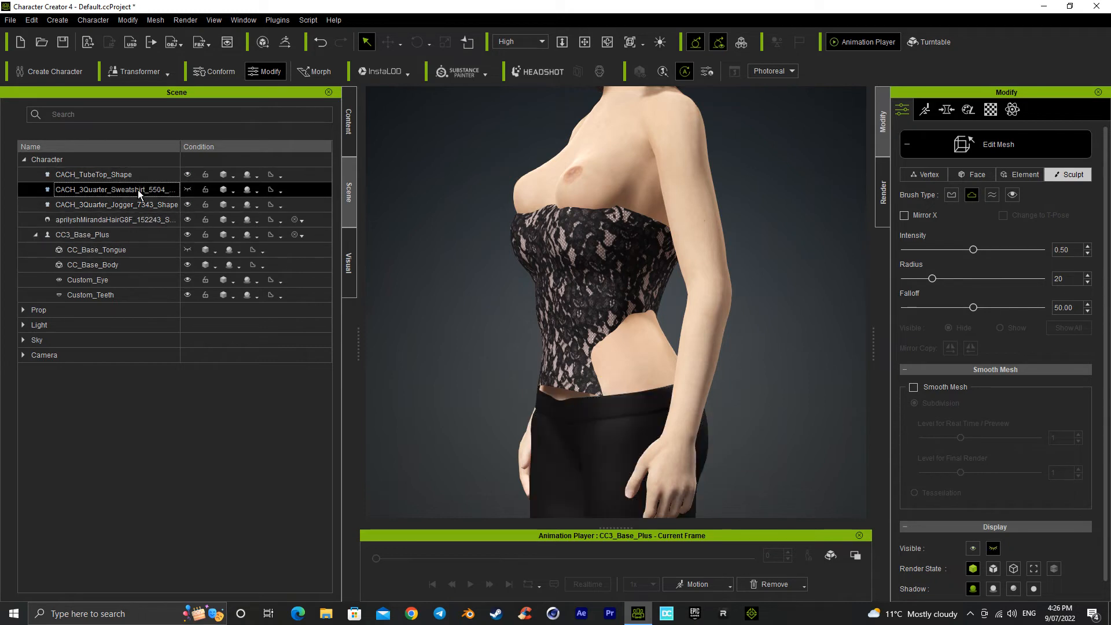
click(139, 174)
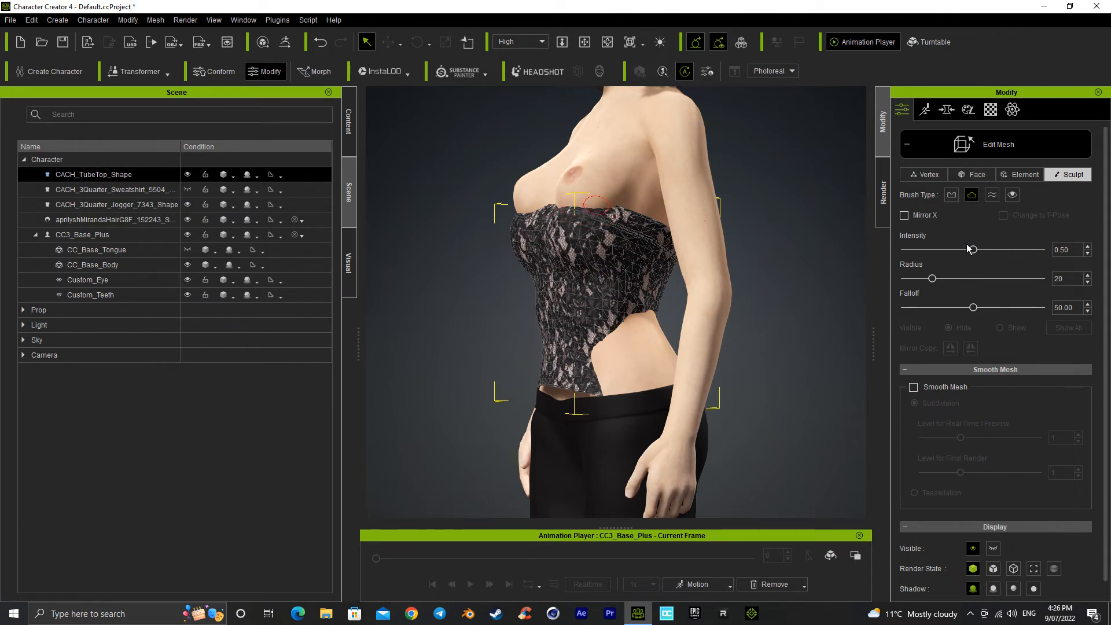
drag(975, 250, 1038, 256)
Step: Leave mesh editing and convert the tube top to an accessory with the Bake Current Shape geometry option
click(973, 151)
click(994, 345)
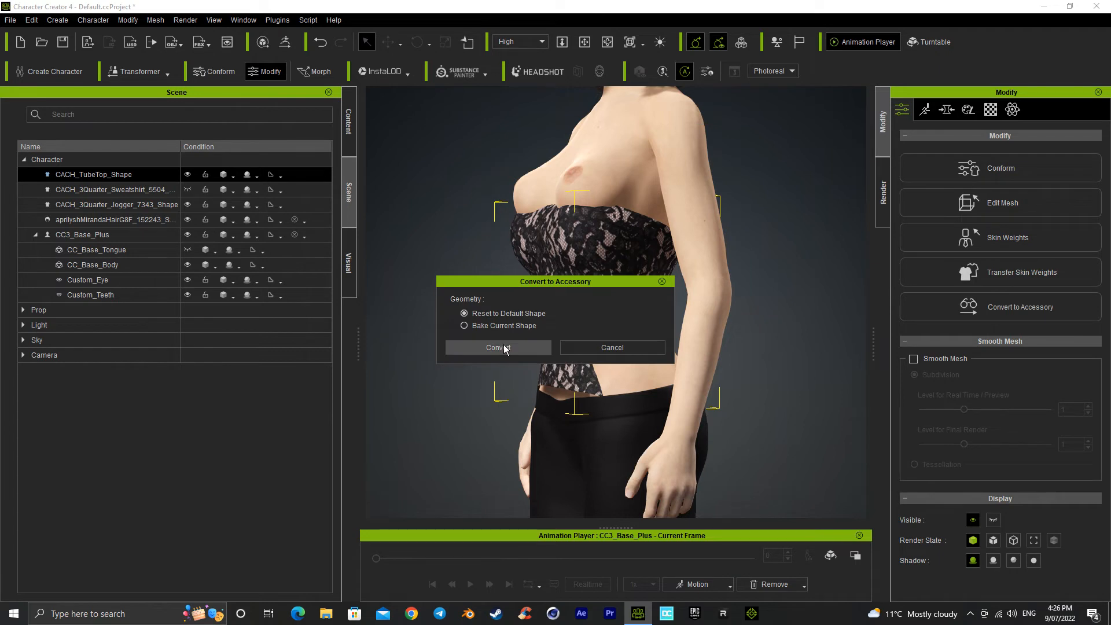
click(464, 326)
click(512, 348)
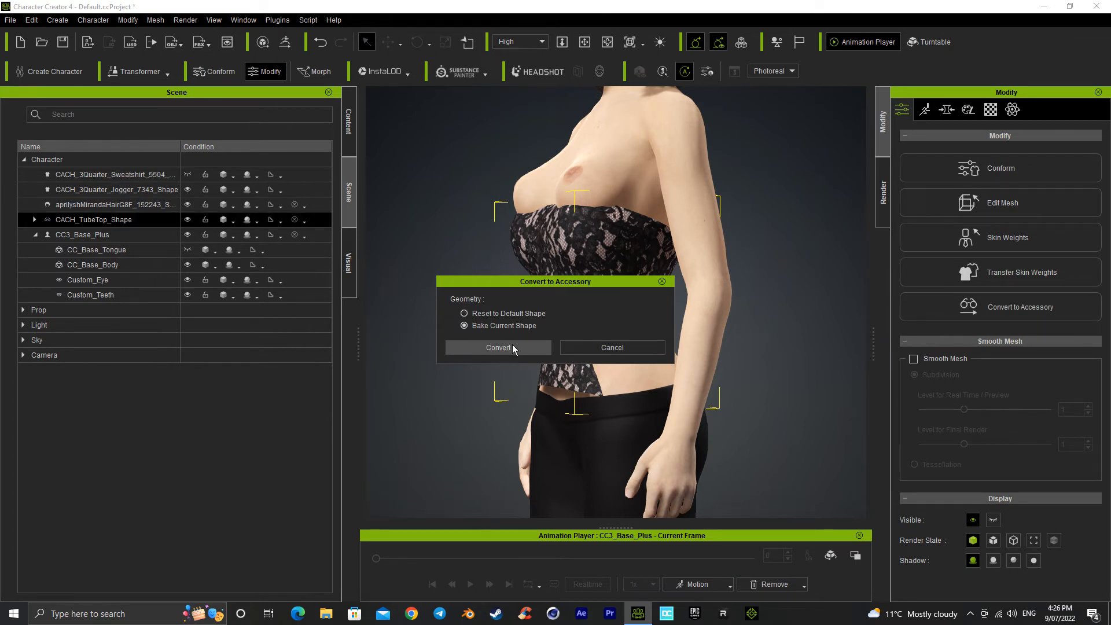
Step: Move the tube top accessory up over the chest to about Y 6.818 and Z -0.027 and check its fit at the back
drag(596, 252, 597, 215)
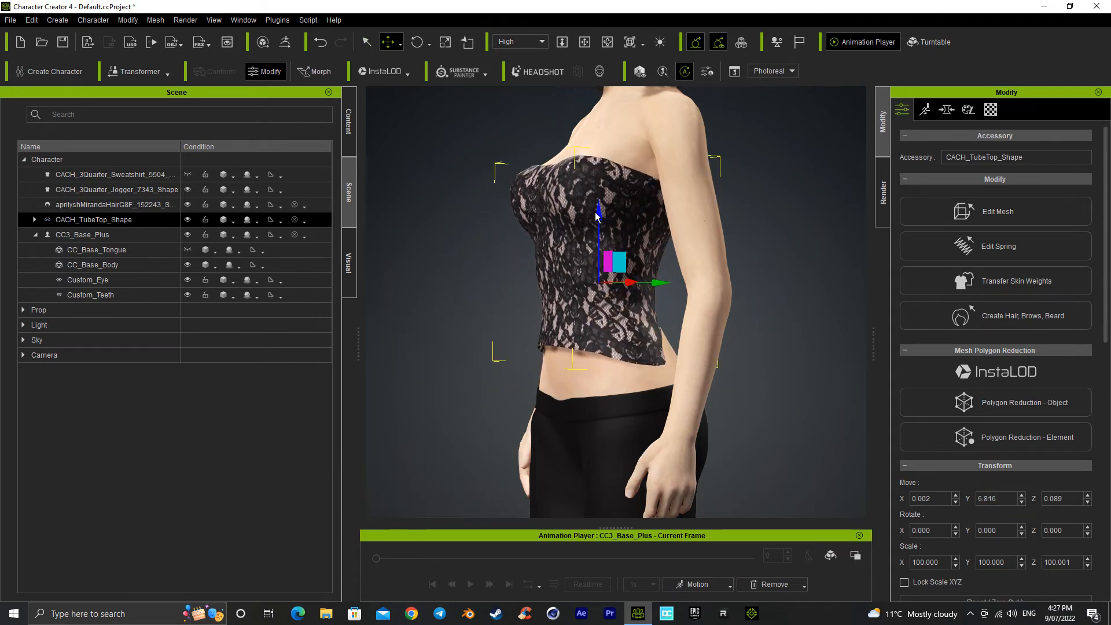
drag(663, 285, 664, 292)
alt+right_drag(665, 292, 418, 341)
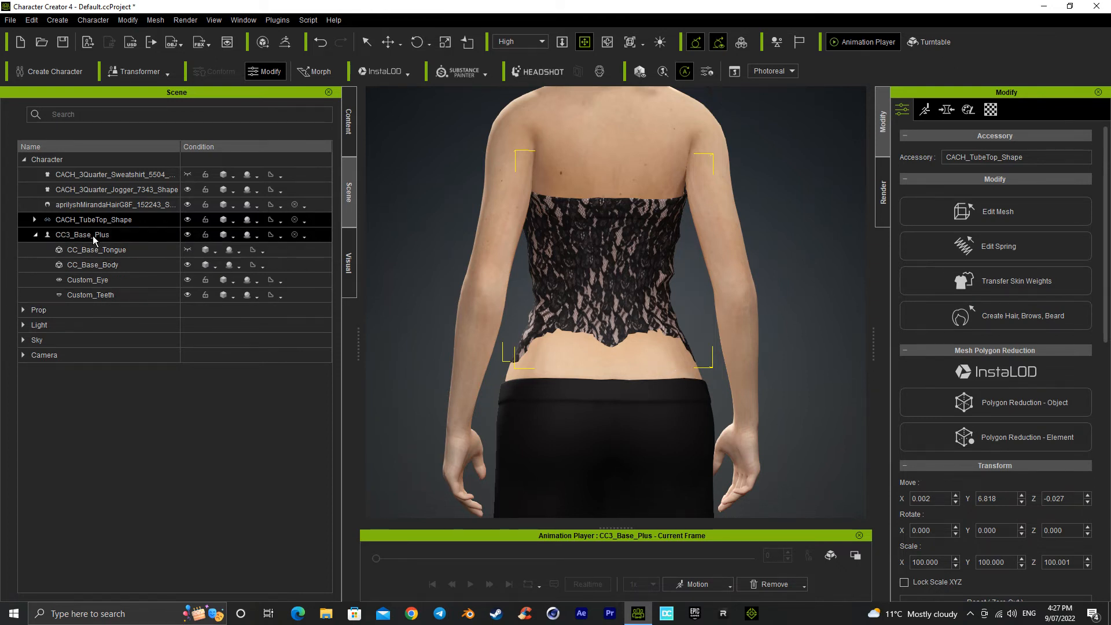
right_drag(677, 319, 828, 310)
mouse_move(568, 361)
right_down()
mouse_move(814, 385)
mouse_move(801, 352)
right_up()
mouse_move(428, 385)
right_down()
mouse_move(585, 396)
mouse_move(589, 422)
right_up()
right_drag(642, 366, 637, 335)
right_drag(768, 316, 368, 347)
right_drag(649, 279, 618, 333)
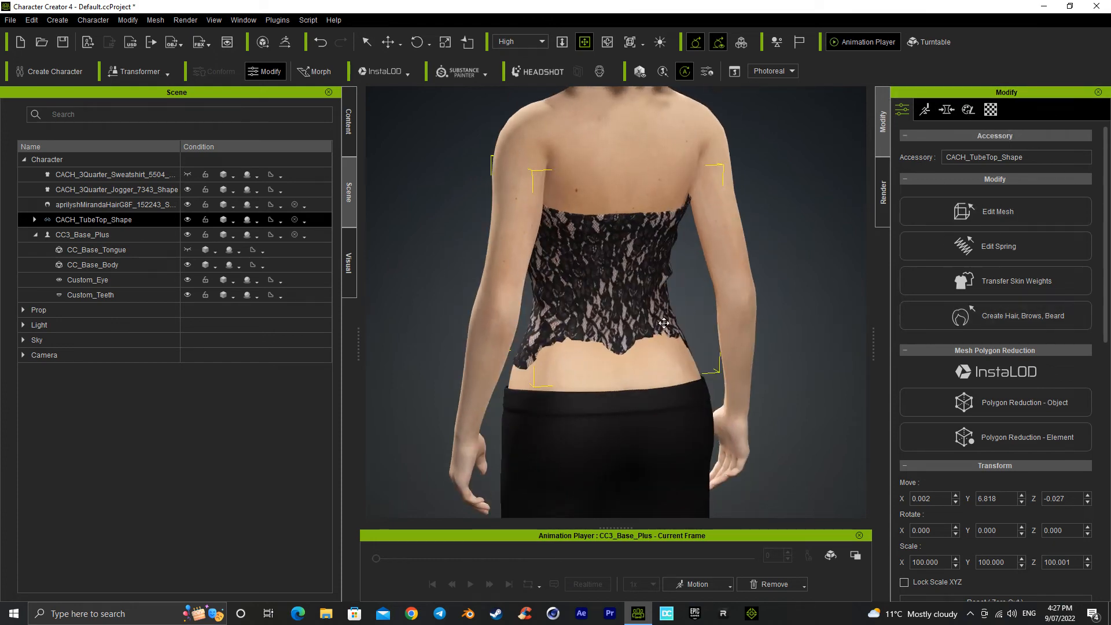
Step: Open the tube top in Edit Mesh and sculpt its lower back hem outward so it covers the skin evenly
click(1011, 206)
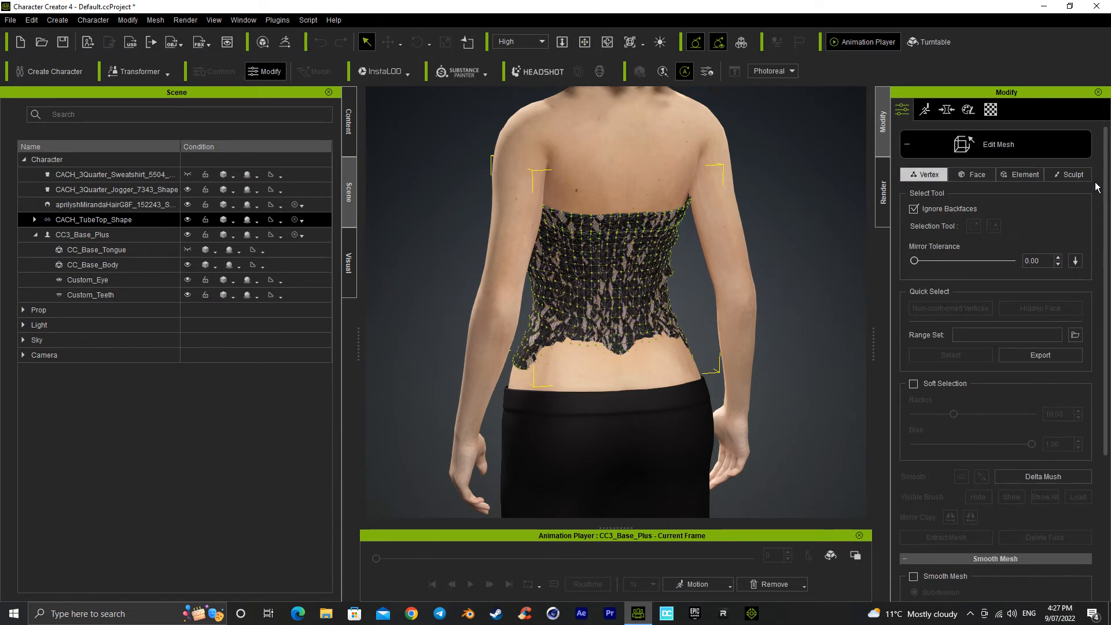
click(1069, 175)
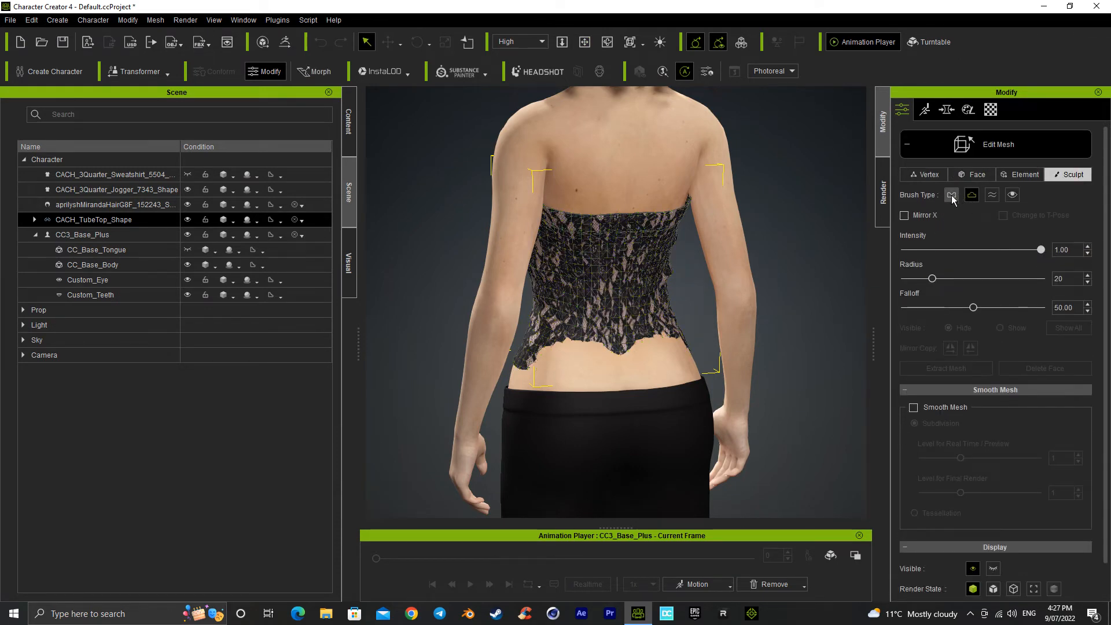
mouse_move(658, 336)
mouse_down()
mouse_move(641, 347)
mouse_move(654, 348)
mouse_move(642, 338)
mouse_move(564, 361)
mouse_move(581, 373)
mouse_move(666, 355)
mouse_move(550, 364)
mouse_move(654, 368)
mouse_move(626, 362)
mouse_up()
click(971, 195)
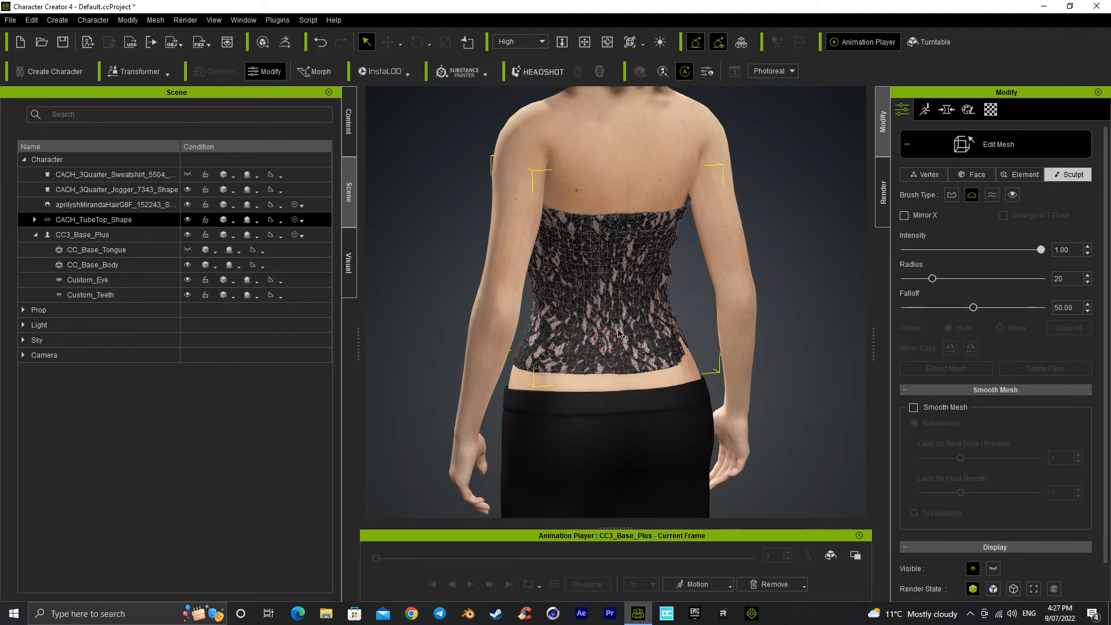
alt+right_drag(618, 332, 660, 344)
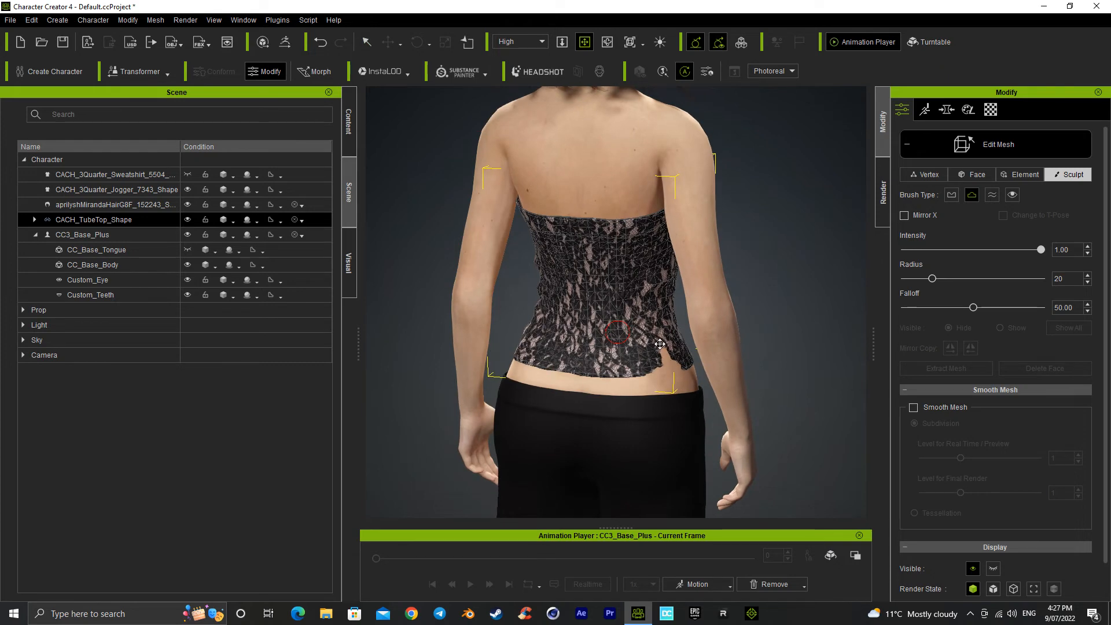
middle_drag(660, 345, 637, 286)
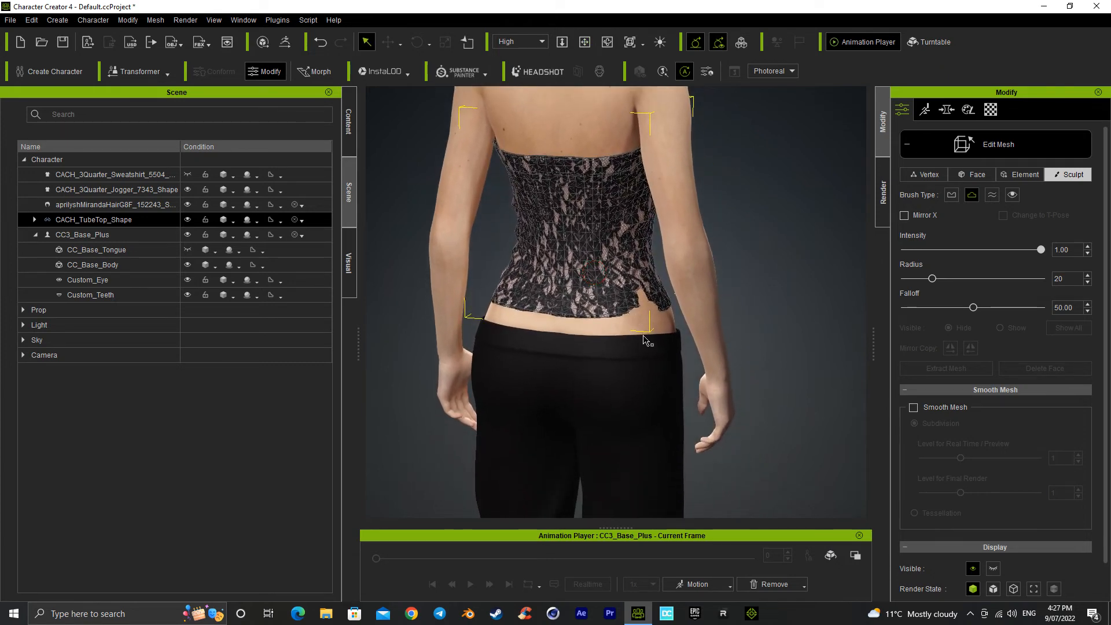
drag(669, 301, 667, 311)
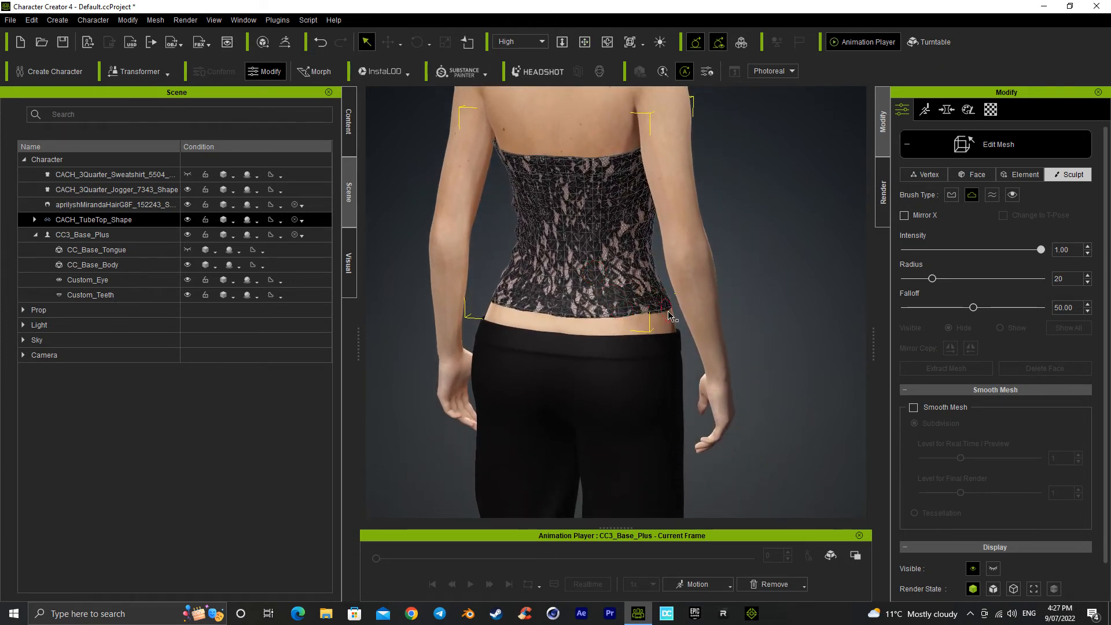
Step: Check the sculpted tube top from the front and sides and leave Edit Mesh
alt+right_drag(623, 296, 363, 300)
alt+right_drag(526, 223, 425, 214)
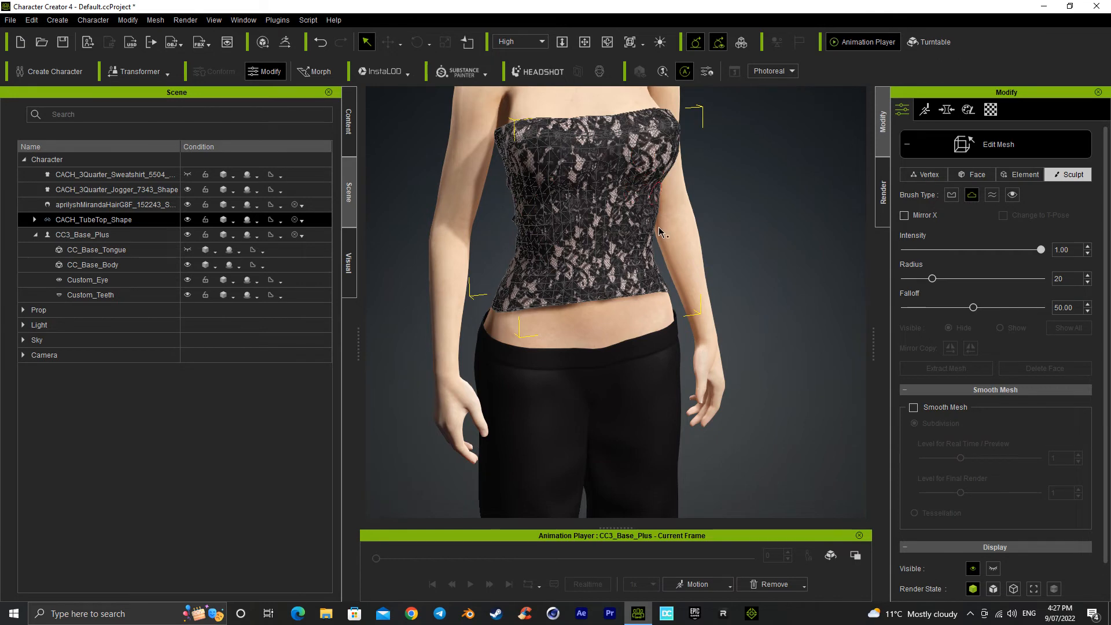
right_drag(660, 231, 465, 235)
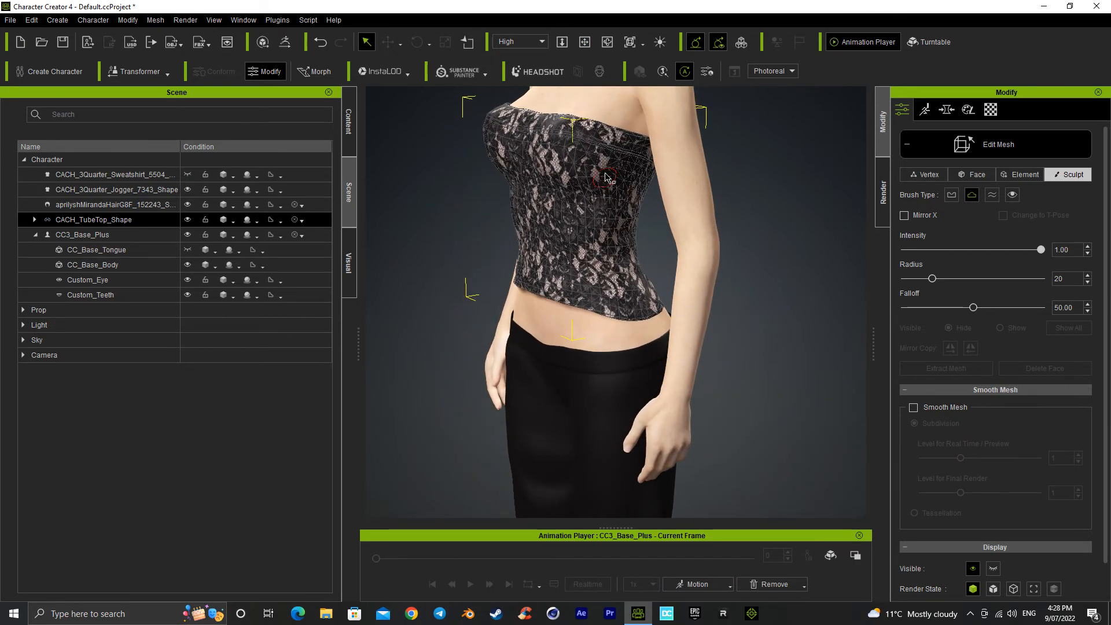
middle_drag(630, 274, 440, 239)
right_drag(637, 234, 621, 173)
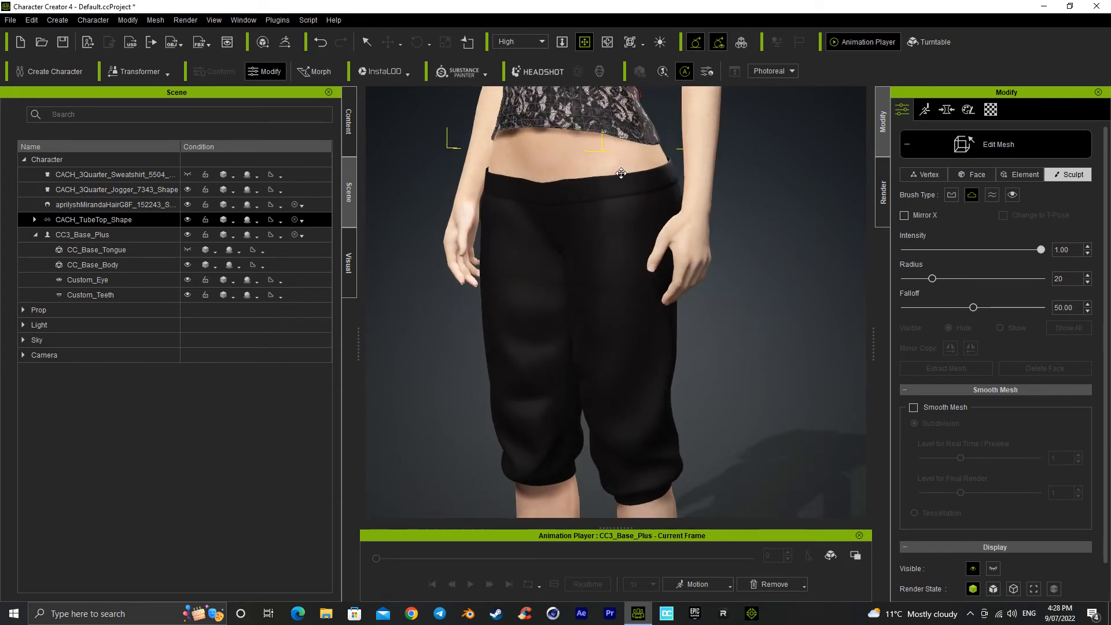
middle_drag(621, 173, 617, 370)
right_drag(591, 186, 601, 275)
middle_drag(601, 275, 608, 308)
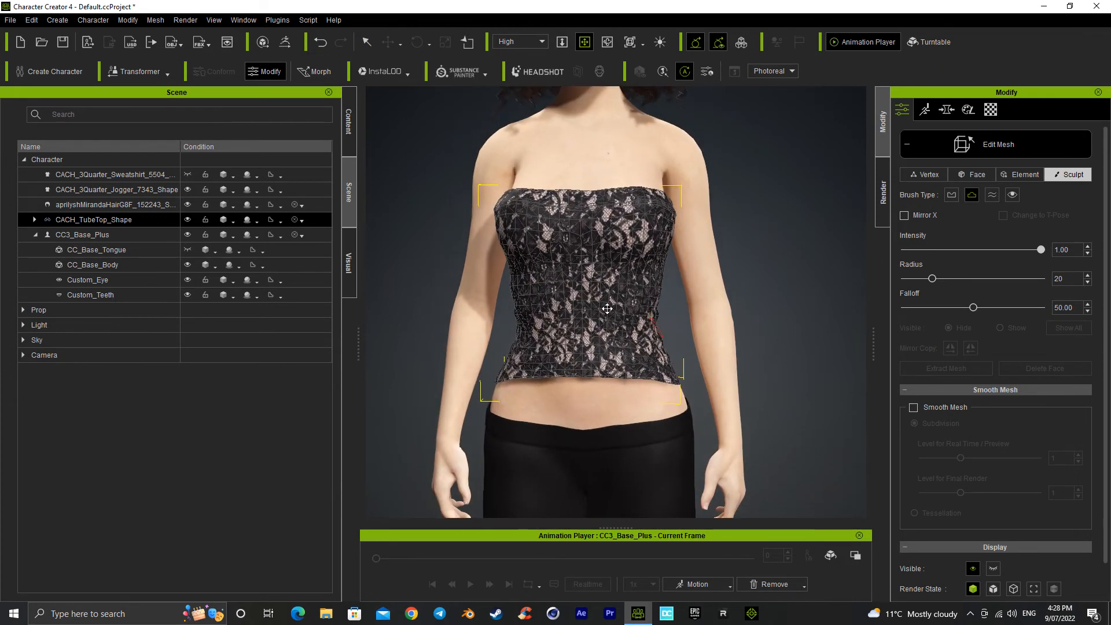
click(1016, 142)
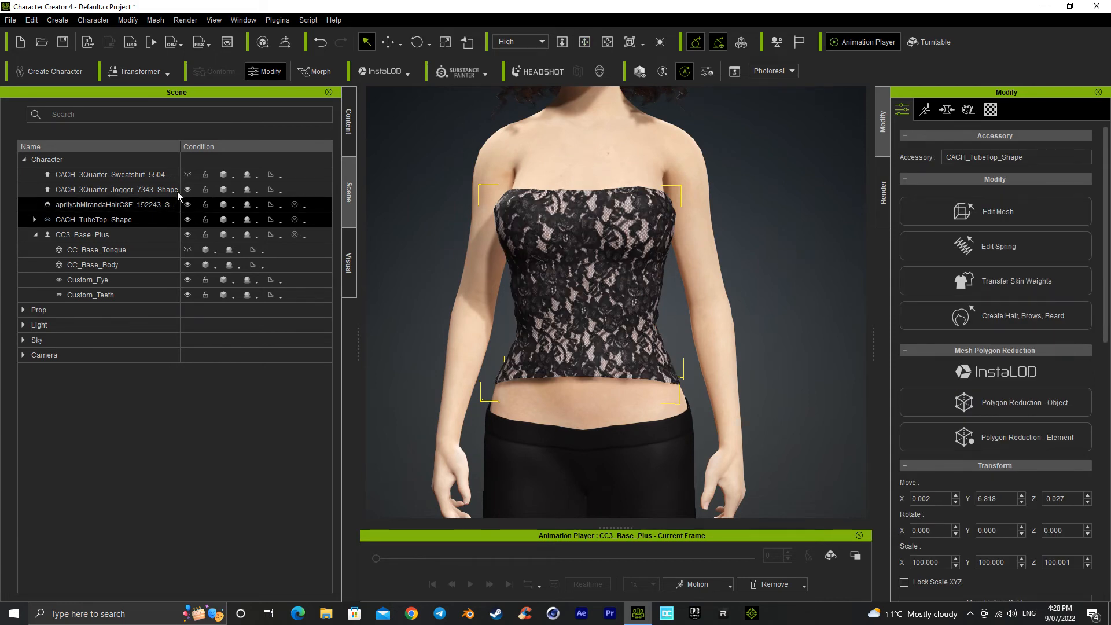
Step: Unhide the CACH_3Quarter_Sweatshirt_5504 garment and open it in Edit Mesh
click(181, 175)
click(187, 174)
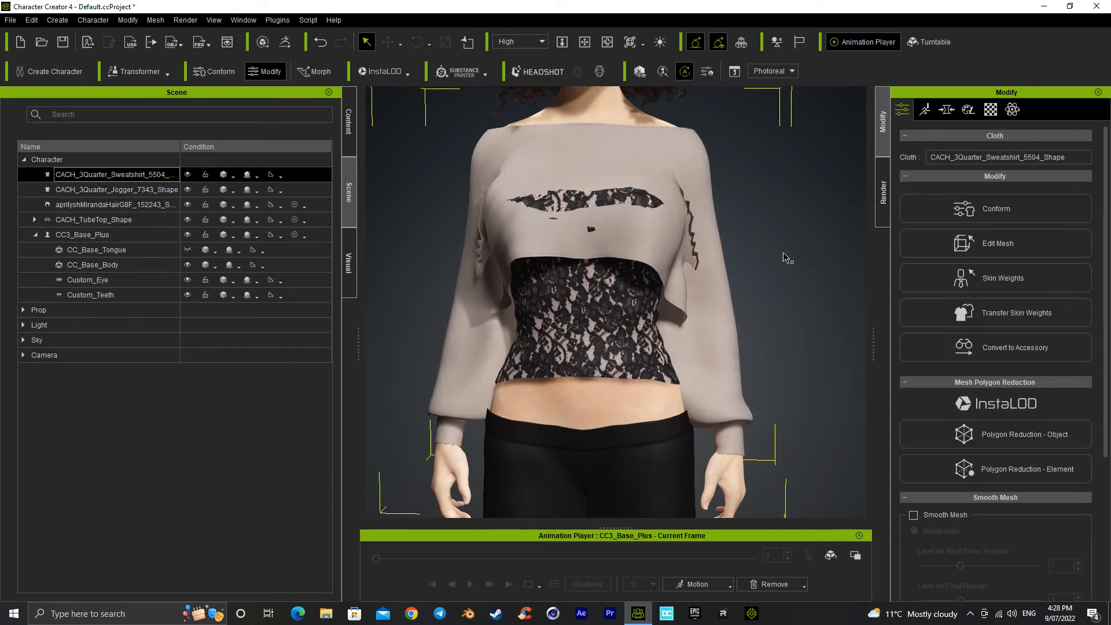
click(1000, 253)
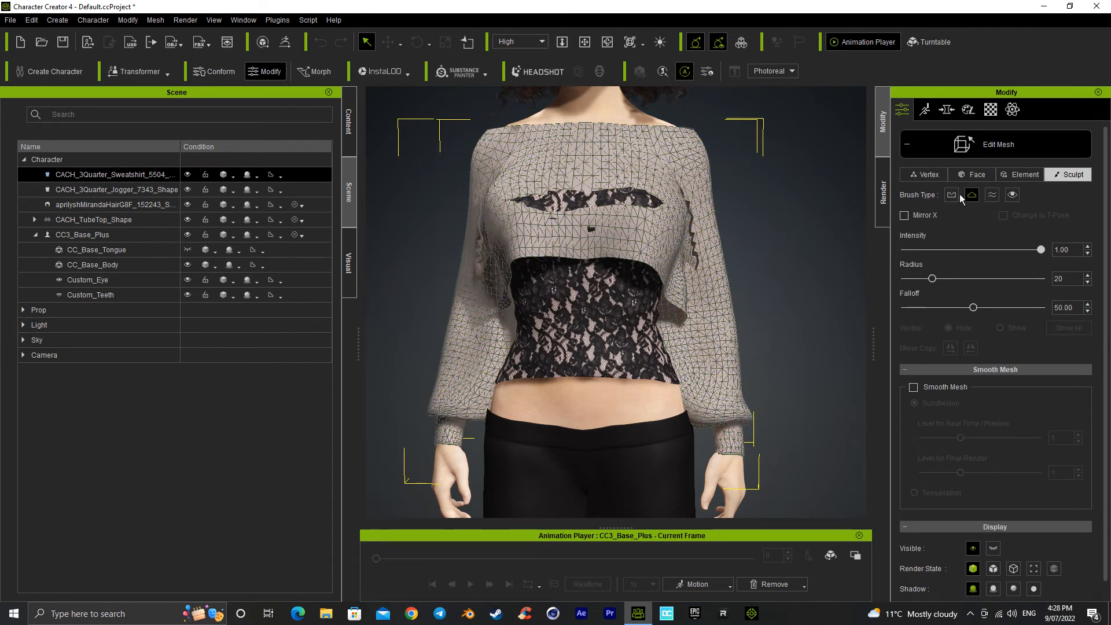
Step: Sculpt the sweatshirt's chest so it covers the tube top, and smooth it with a radius 6 brush
drag(622, 207, 550, 200)
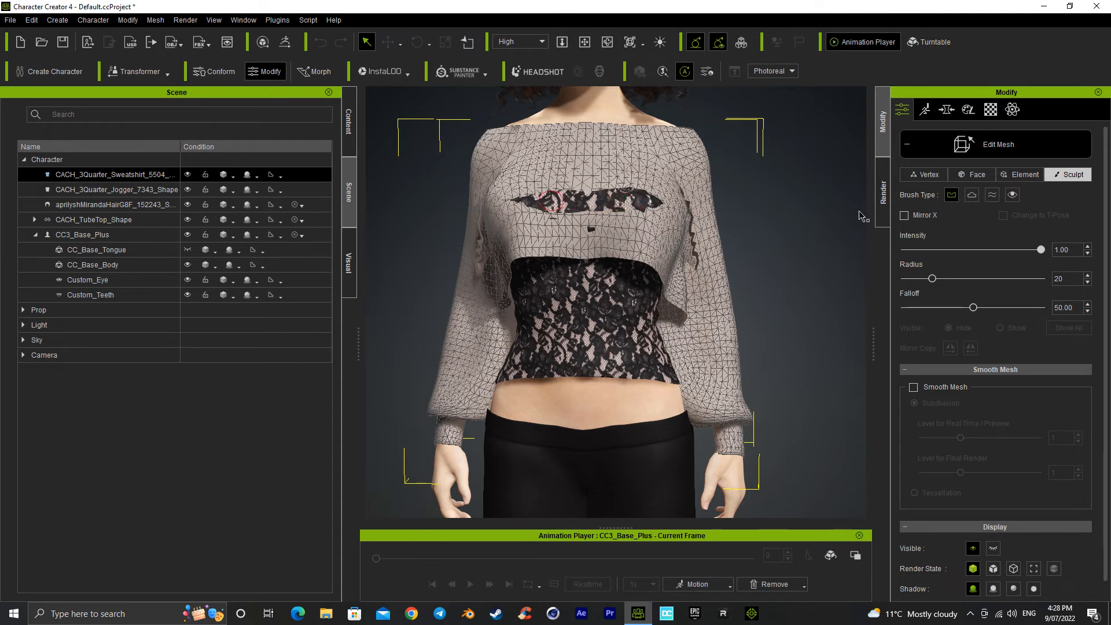
drag(633, 185, 523, 188)
mouse_move(629, 206)
mouse_down()
mouse_move(525, 206)
mouse_move(606, 209)
mouse_move(640, 196)
mouse_move(590, 226)
mouse_move(532, 209)
mouse_move(665, 204)
mouse_move(590, 185)
mouse_move(501, 200)
mouse_move(519, 213)
mouse_move(602, 176)
mouse_move(660, 190)
mouse_move(668, 210)
mouse_up()
right_drag(649, 219, 575, 209)
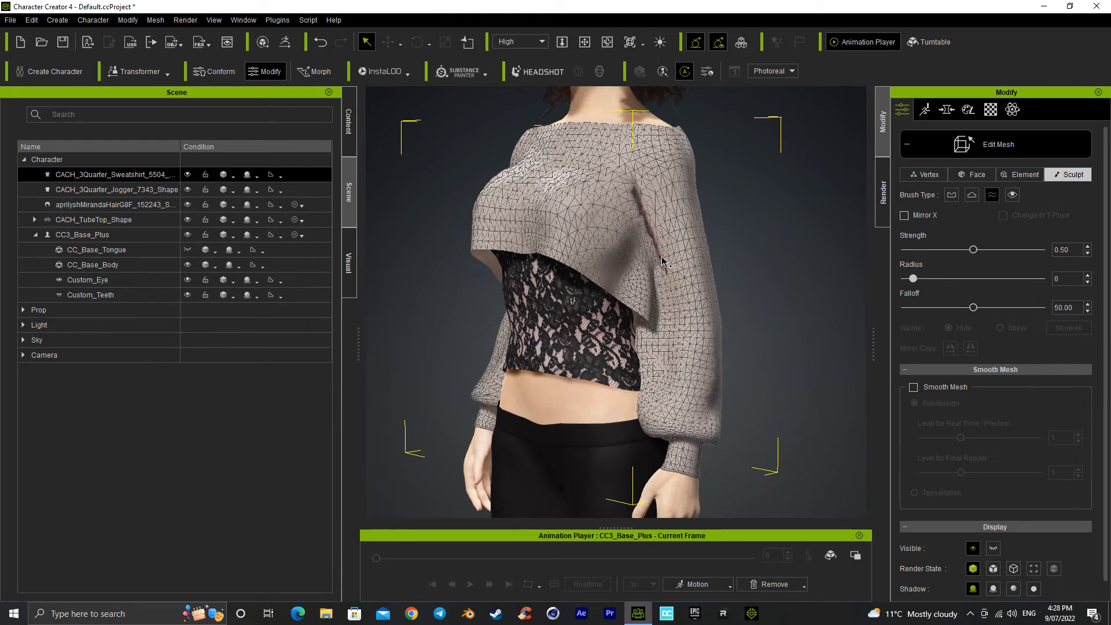
Step: Sculpt the front of the sweatshirt's left armpit with a radius 17 brush to close the gap beside the sleeve
scroll(652, 240, up, 4)
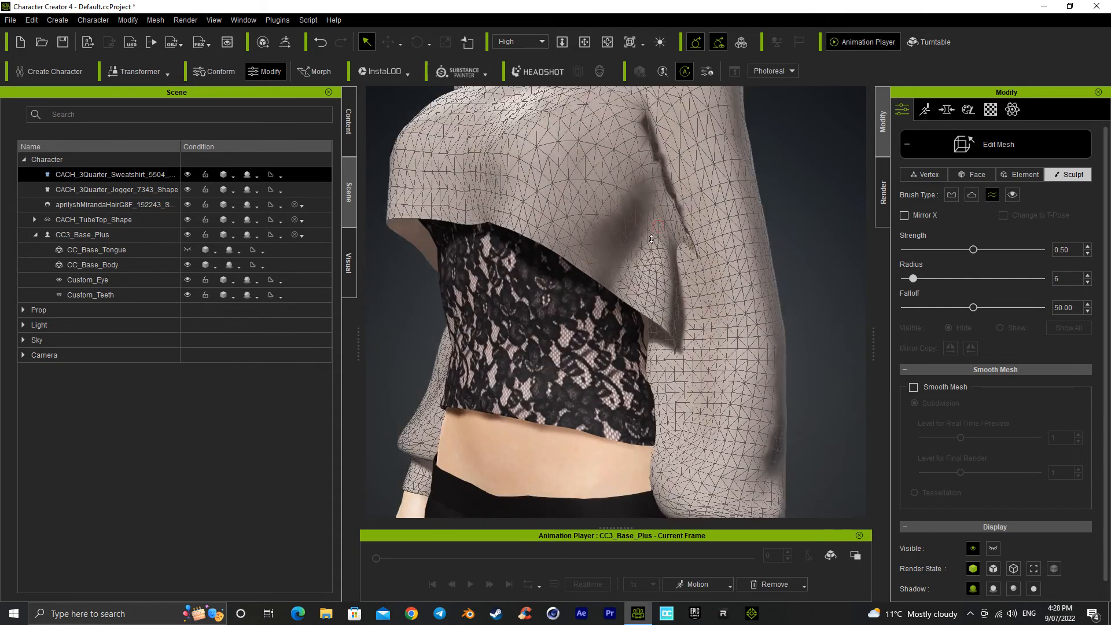
alt+right_drag(670, 227, 777, 227)
alt+drag(777, 227, 680, 307)
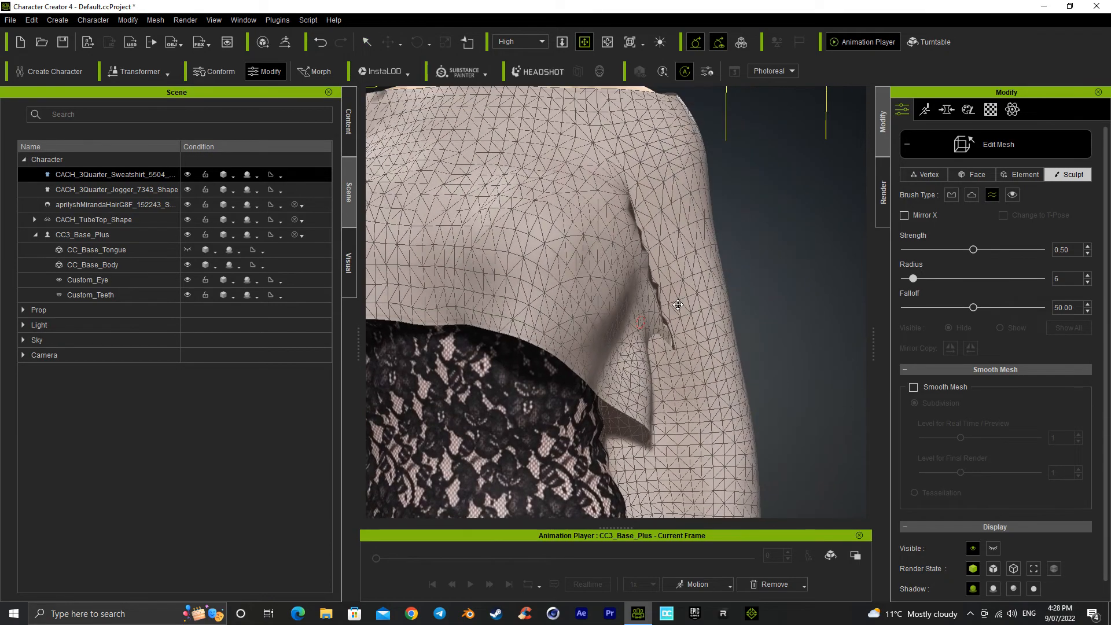
scroll(680, 307, up, 3)
alt+right_drag(681, 276, 501, 305)
click(952, 195)
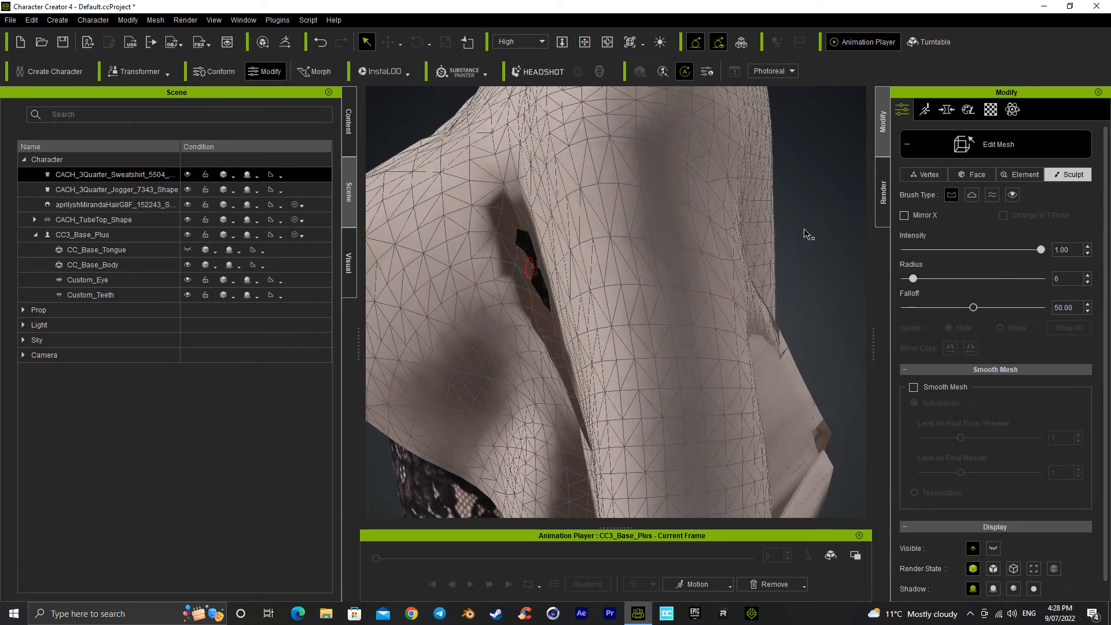
click(967, 197)
drag(924, 282, 928, 280)
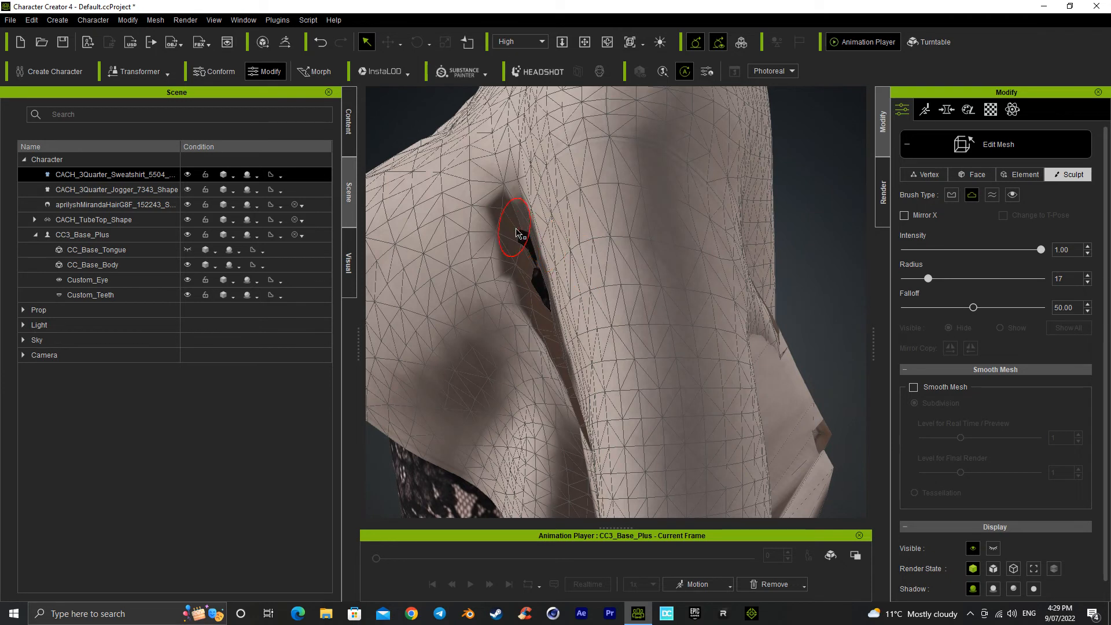
drag(525, 248, 543, 311)
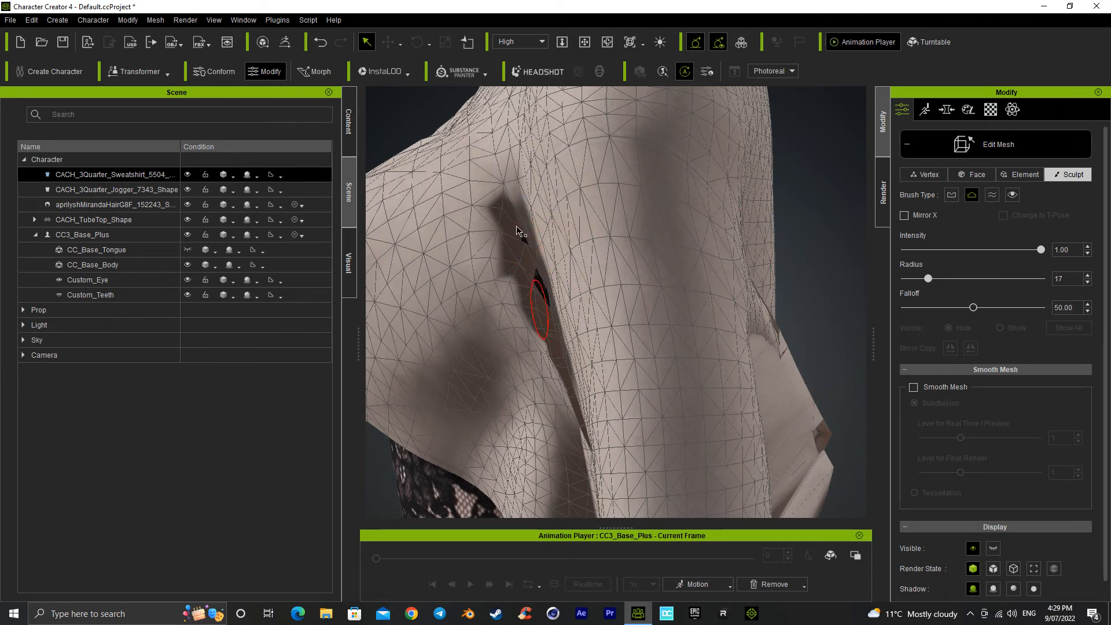
mouse_move(521, 239)
mouse_down()
mouse_move(541, 301)
mouse_move(524, 255)
mouse_move(532, 265)
mouse_up()
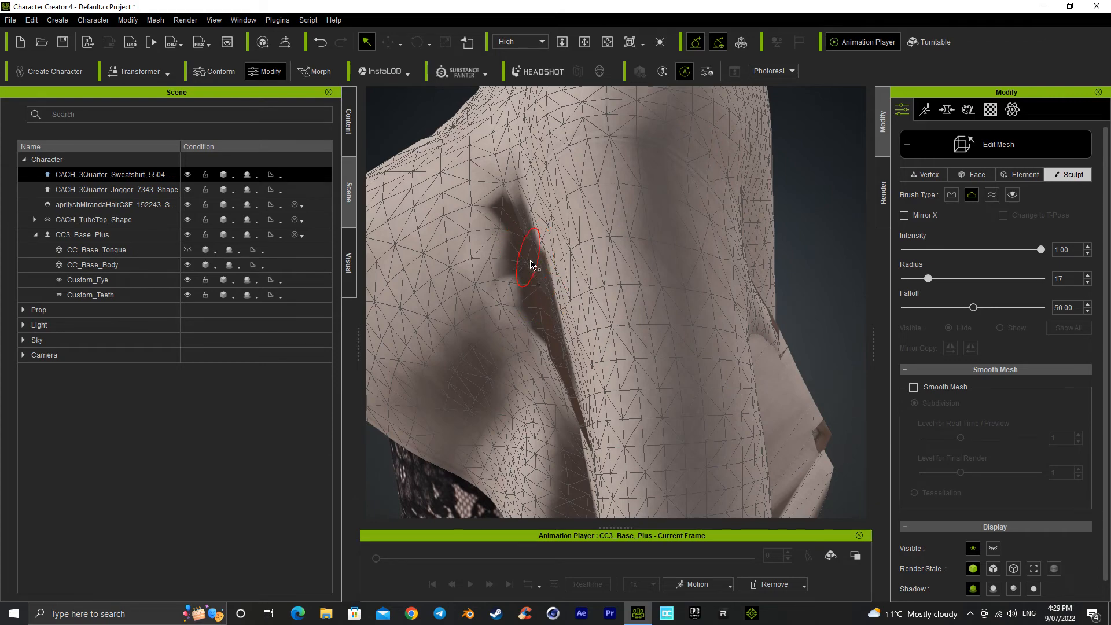
Step: Sculpt the back of the sweatshirt's left armpit with repeated strokes to close the gap between sleeve and body
right_drag(534, 331, 619, 329)
middle_drag(619, 330, 697, 309)
mouse_move(665, 306)
right_down()
mouse_move(695, 300)
mouse_move(706, 263)
mouse_move(735, 249)
mouse_move(553, 300)
mouse_move(613, 286)
mouse_move(690, 329)
right_up()
drag(656, 201, 658, 244)
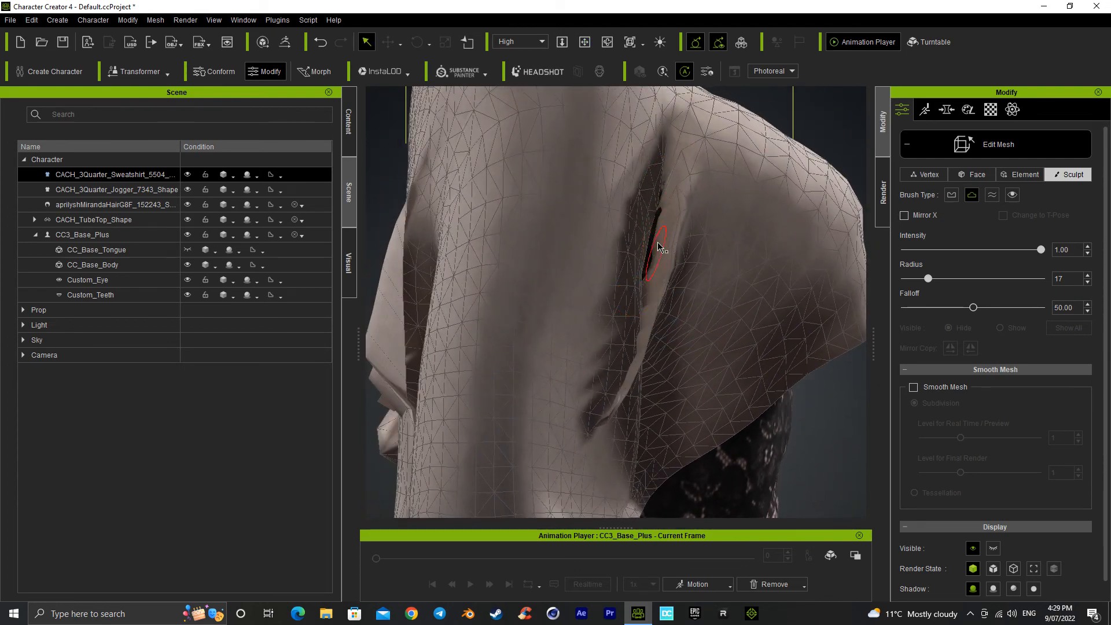
drag(660, 188, 660, 263)
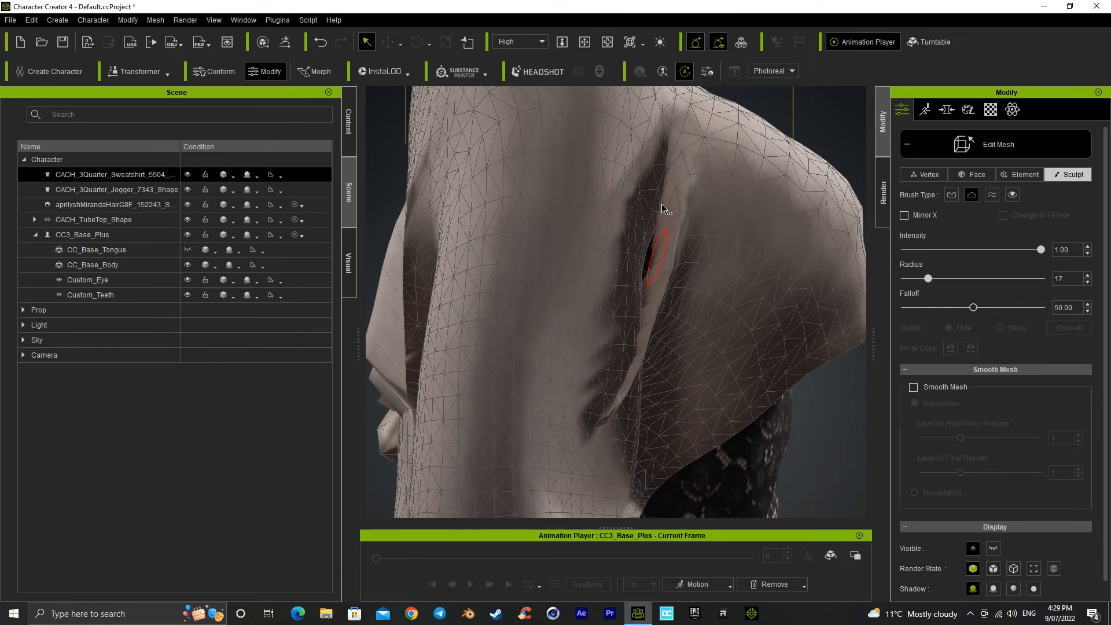
drag(662, 195, 656, 252)
drag(659, 206, 656, 226)
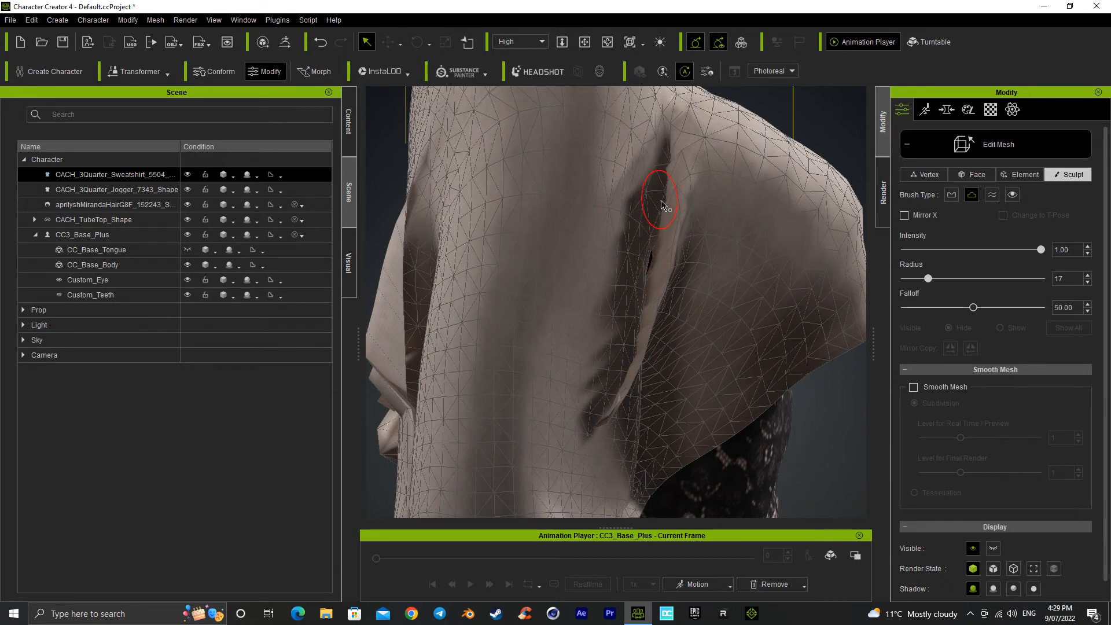
drag(661, 205, 657, 265)
Step: Try to apply the T-Pose calibration pose while the sweatshirt is the selected object
right_drag(544, 305, 735, 300)
middle_drag(602, 306, 664, 274)
scroll(656, 264, down, 5)
middle_drag(581, 330, 589, 385)
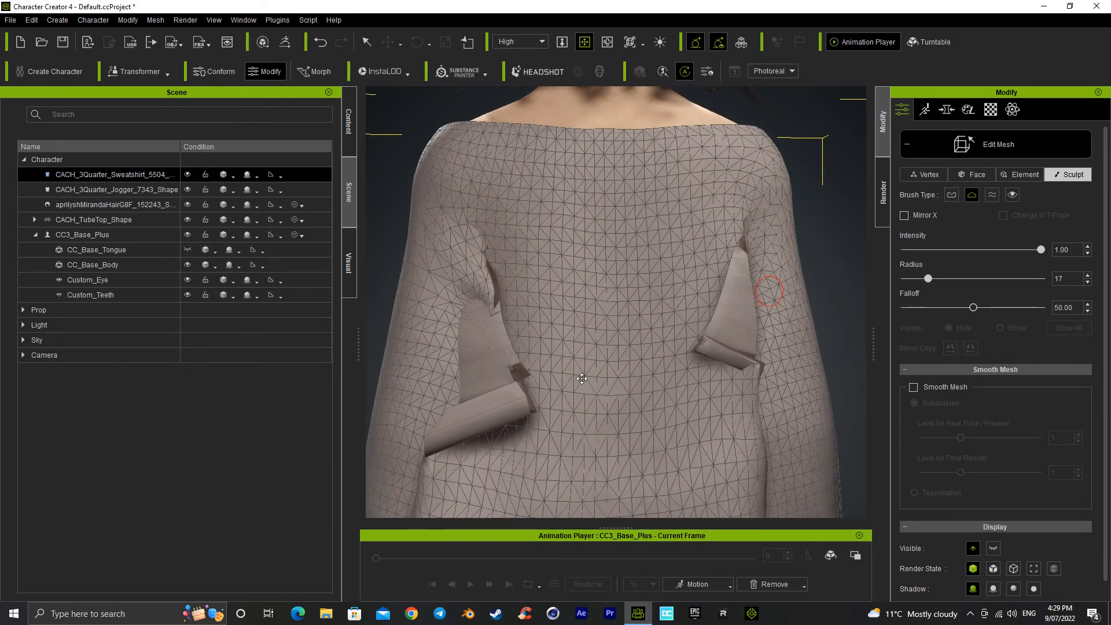
click(343, 134)
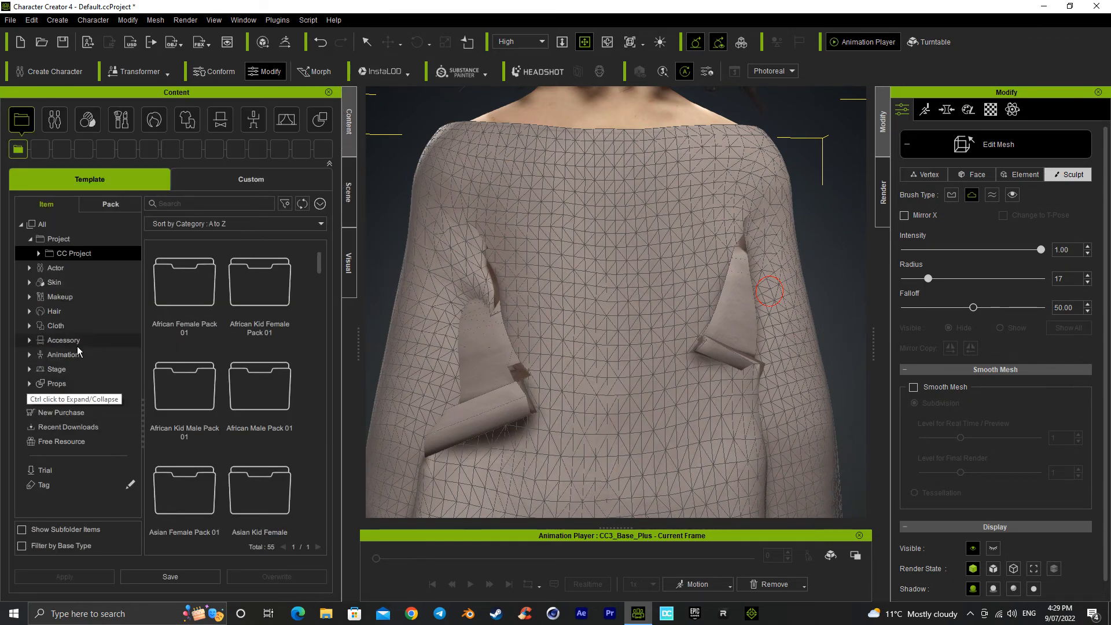
click(69, 359)
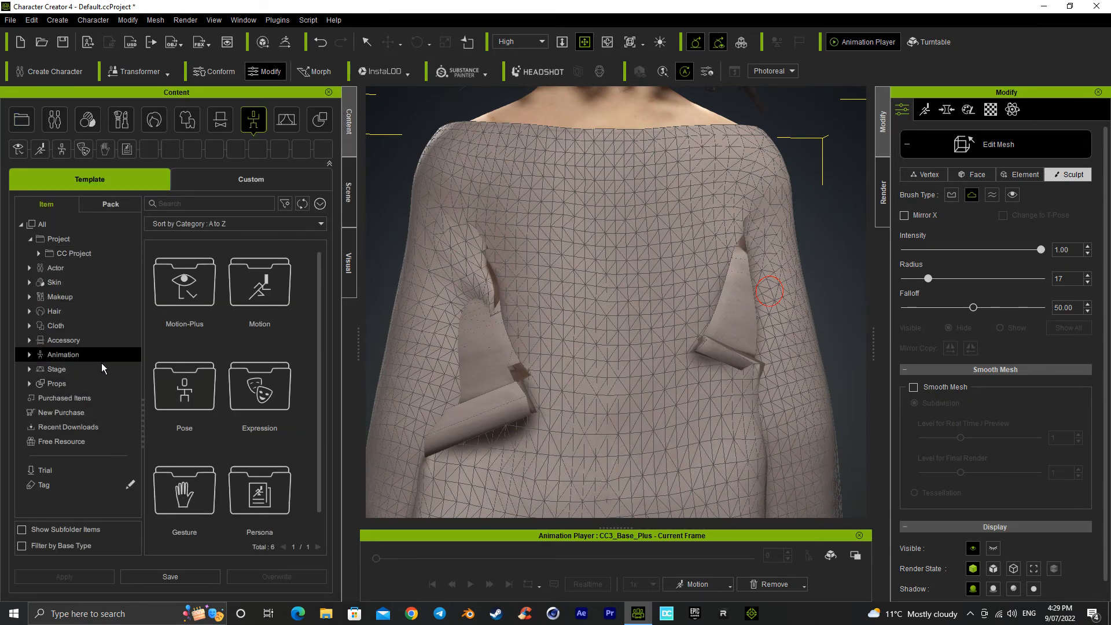
double_click(200, 408)
double_click(185, 389)
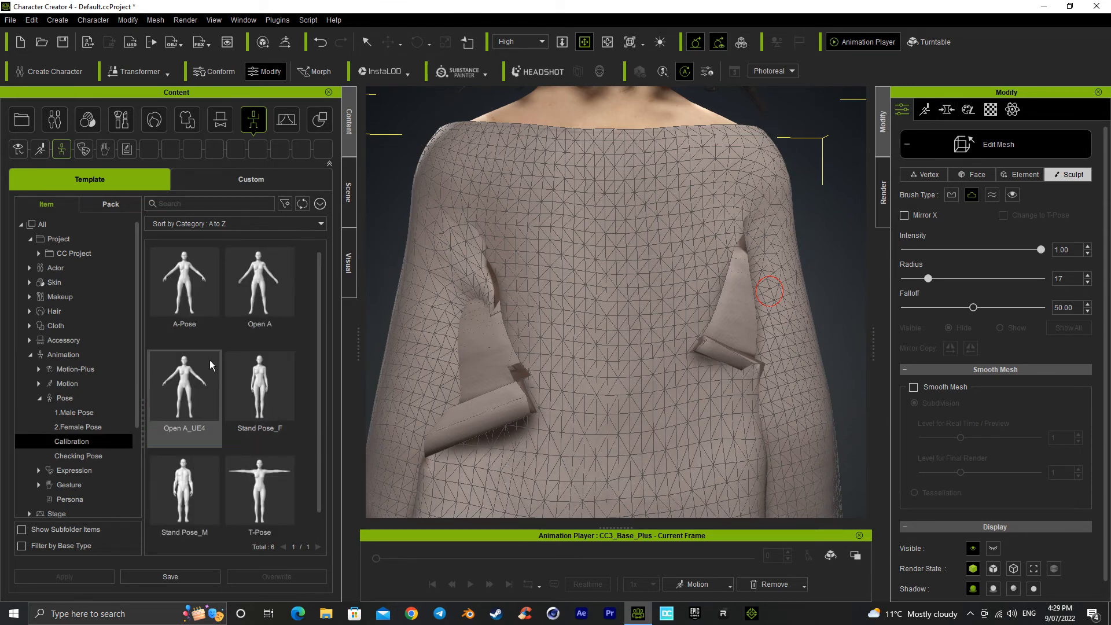
double_click(261, 466)
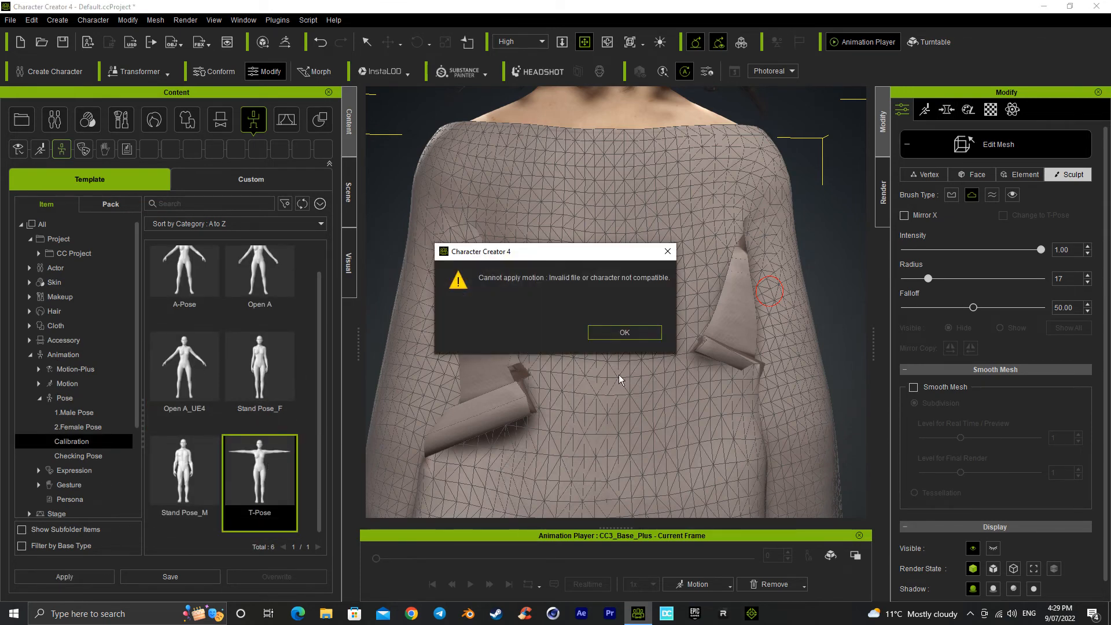
click(626, 336)
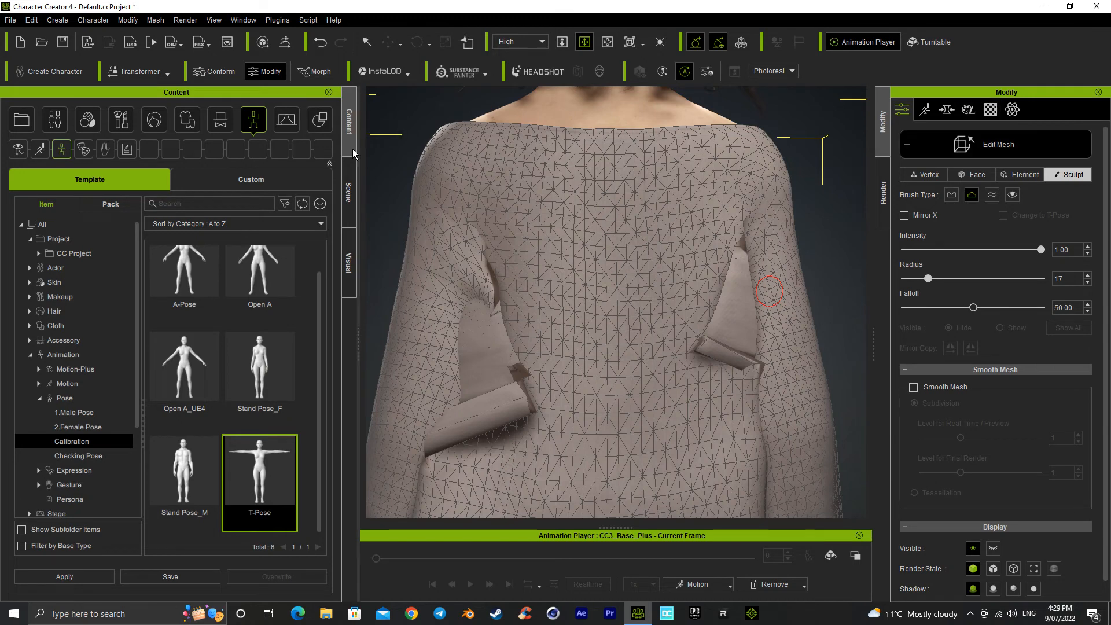
Step: Select CC3_Base_Plus and apply the T-Pose calibration pose to check how the sweatshirt sleeves deform
click(349, 191)
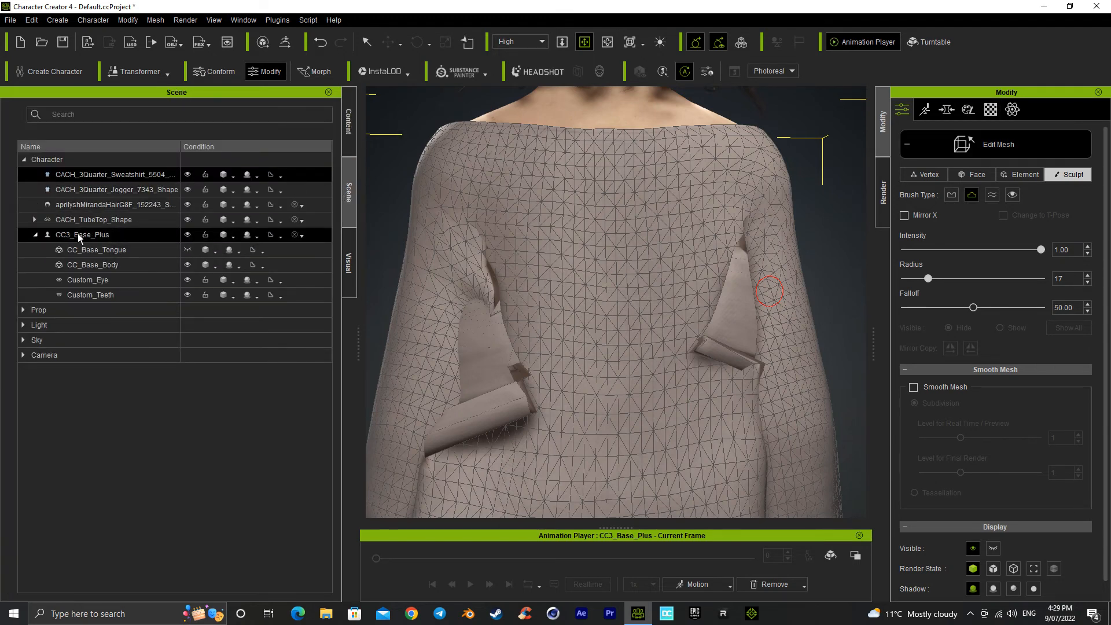
click(77, 233)
click(345, 129)
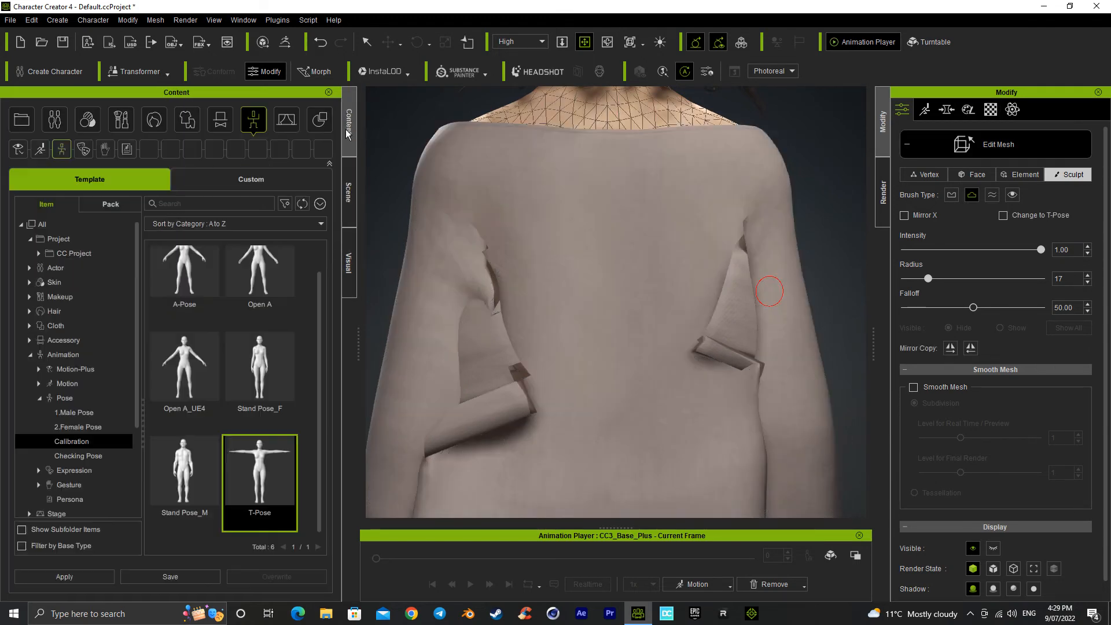
double_click(260, 477)
right_drag(428, 385, 591, 352)
scroll(479, 375, down, 10)
middle_drag(592, 353, 625, 284)
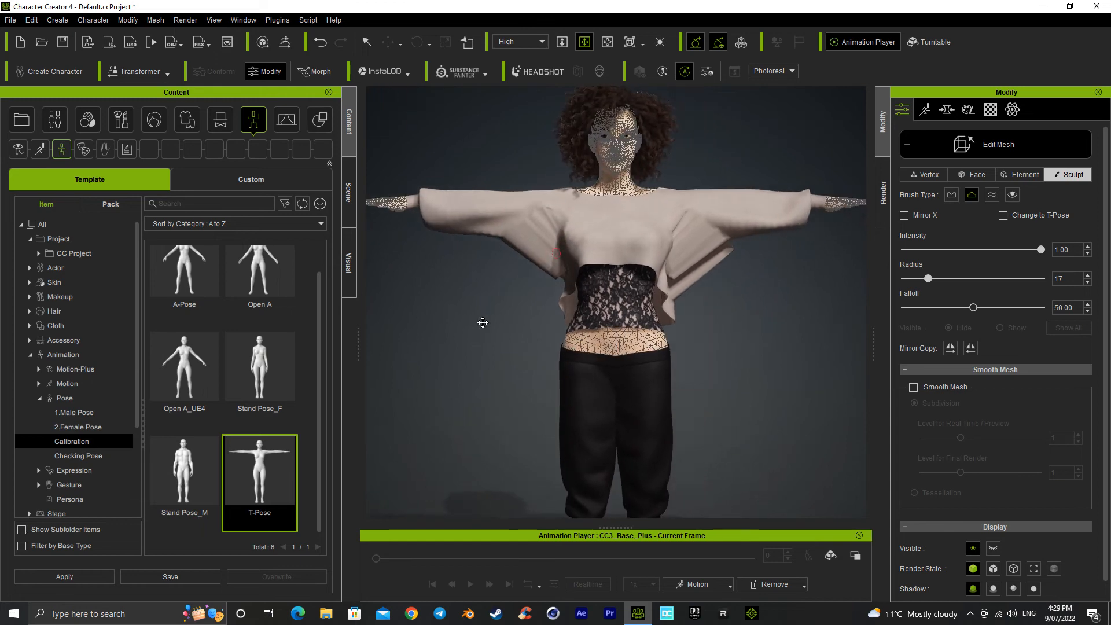
Step: Apply the Open A calibration pose to the character and check the sweatshirt from the front and side
double_click(253, 272)
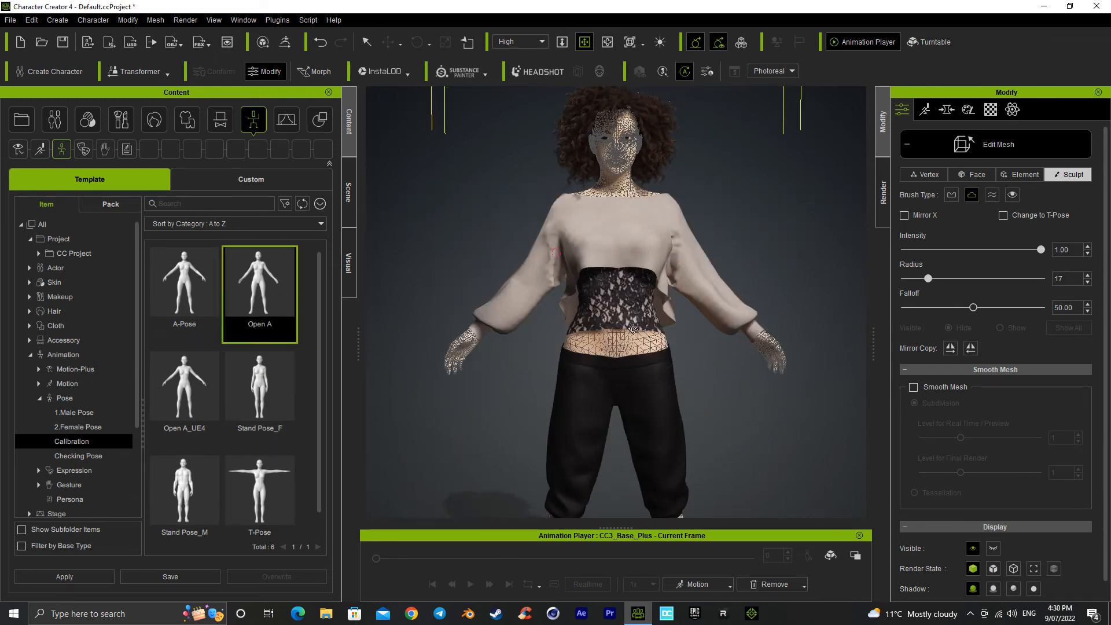
right_drag(669, 328, 480, 347)
right_drag(567, 314, 573, 320)
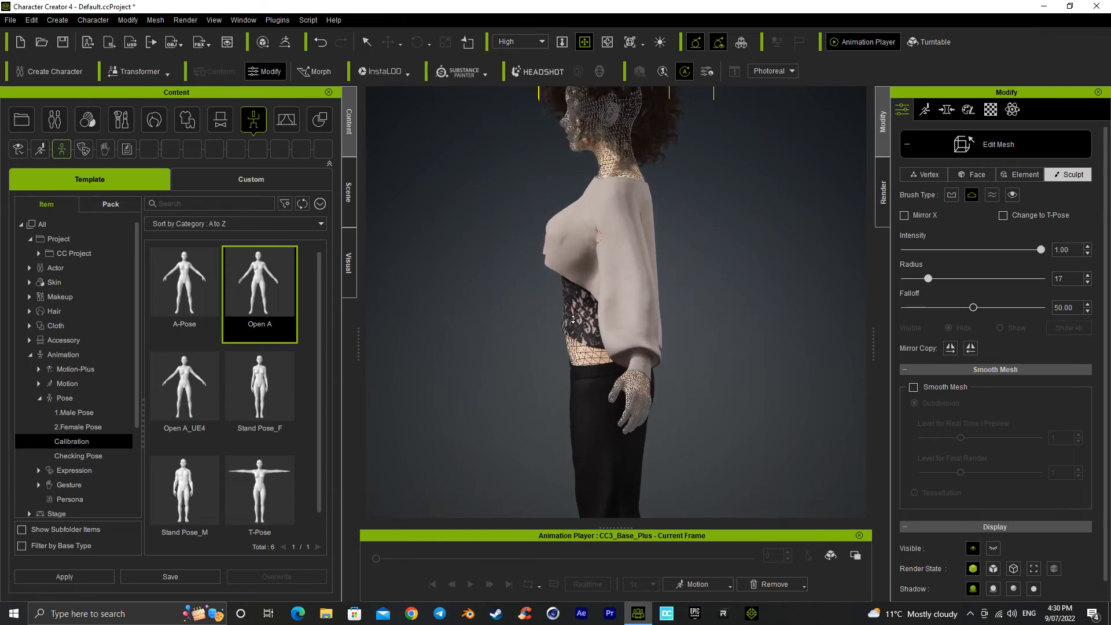
right_drag(499, 295, 732, 349)
scroll(732, 349, down, 2)
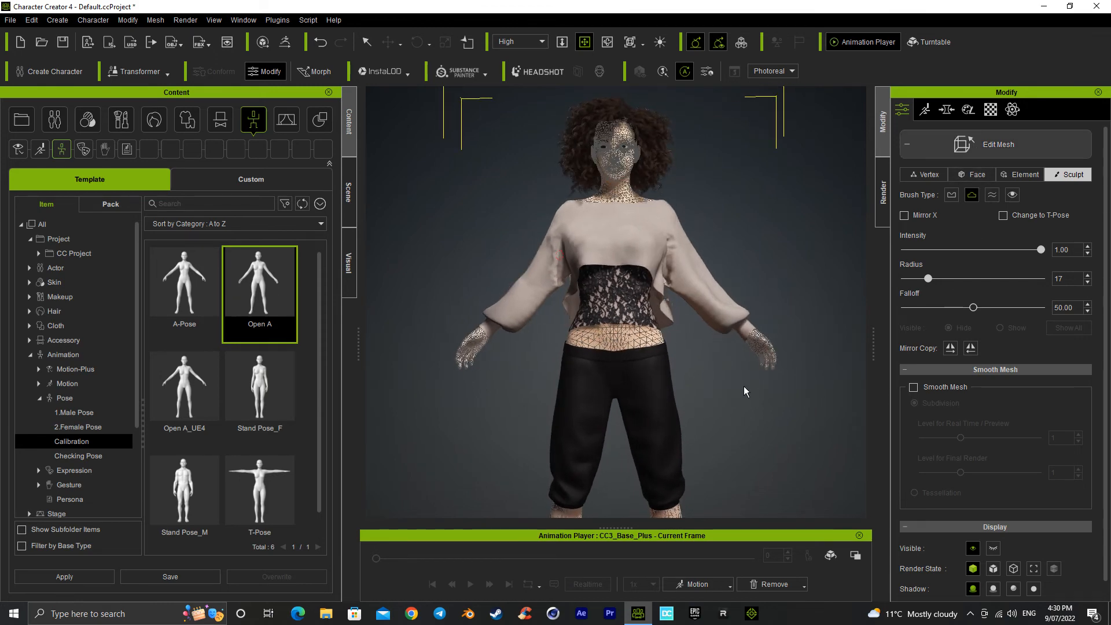
Step: Leave mesh editing and examine the posed character's hair, sweatshirt and whole outfit
alt+right_drag(667, 409, 721, 347)
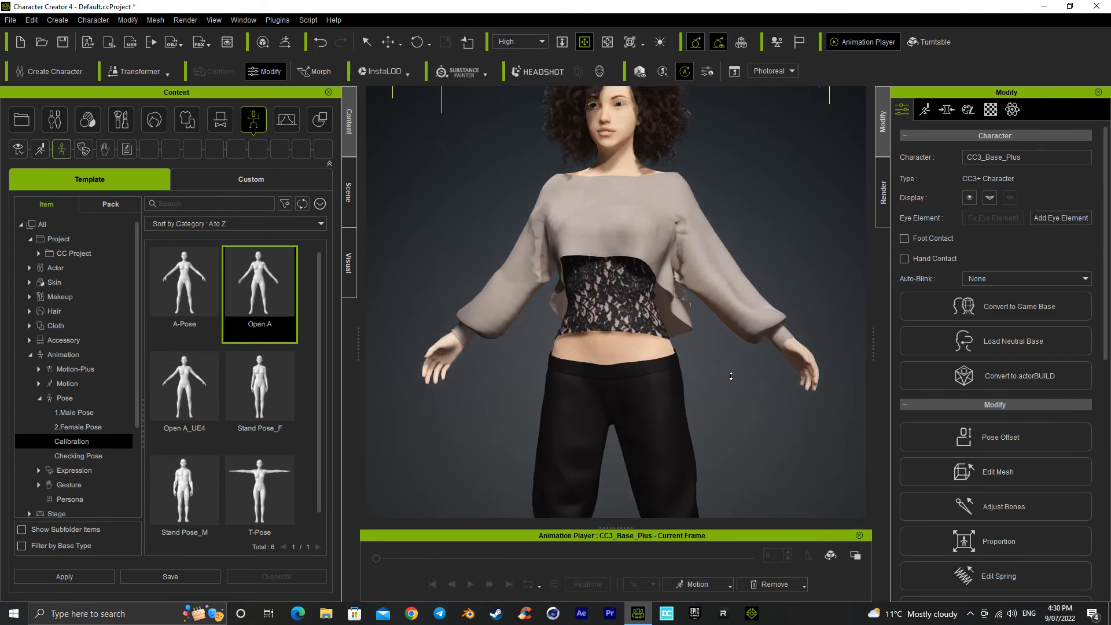
alt+drag(606, 193, 616, 304)
alt+right_drag(617, 304, 615, 272)
alt+drag(613, 227, 630, 377)
alt+right_drag(629, 395, 629, 379)
scroll(628, 378, up, 2)
alt+drag(654, 349, 654, 429)
scroll(653, 427, down, 2)
scroll(654, 427, down, 10)
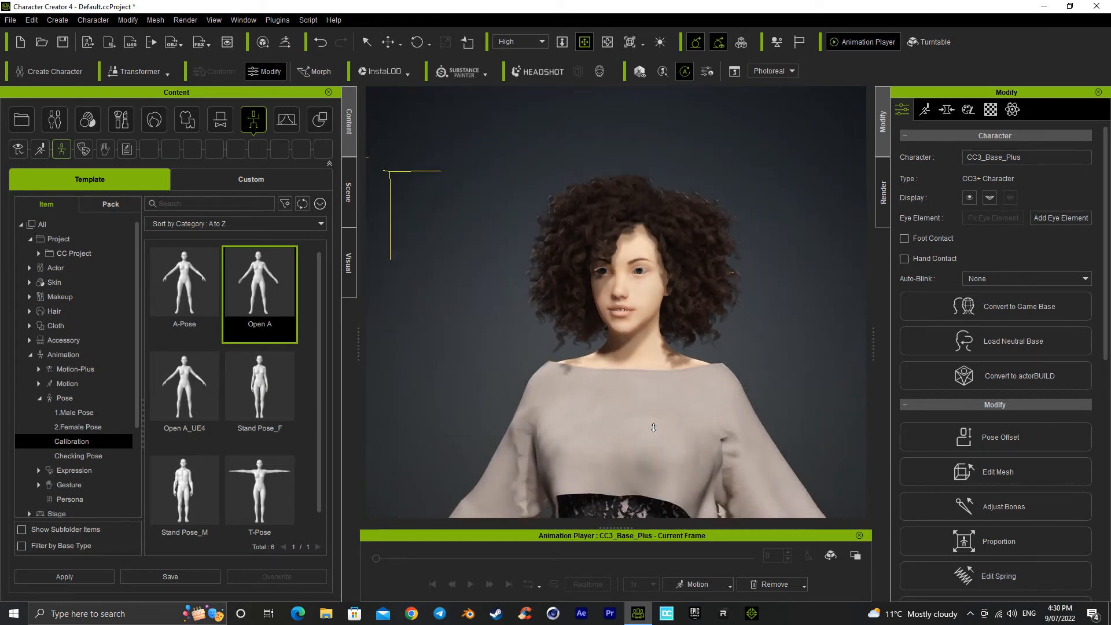
scroll(622, 452, down, 5)
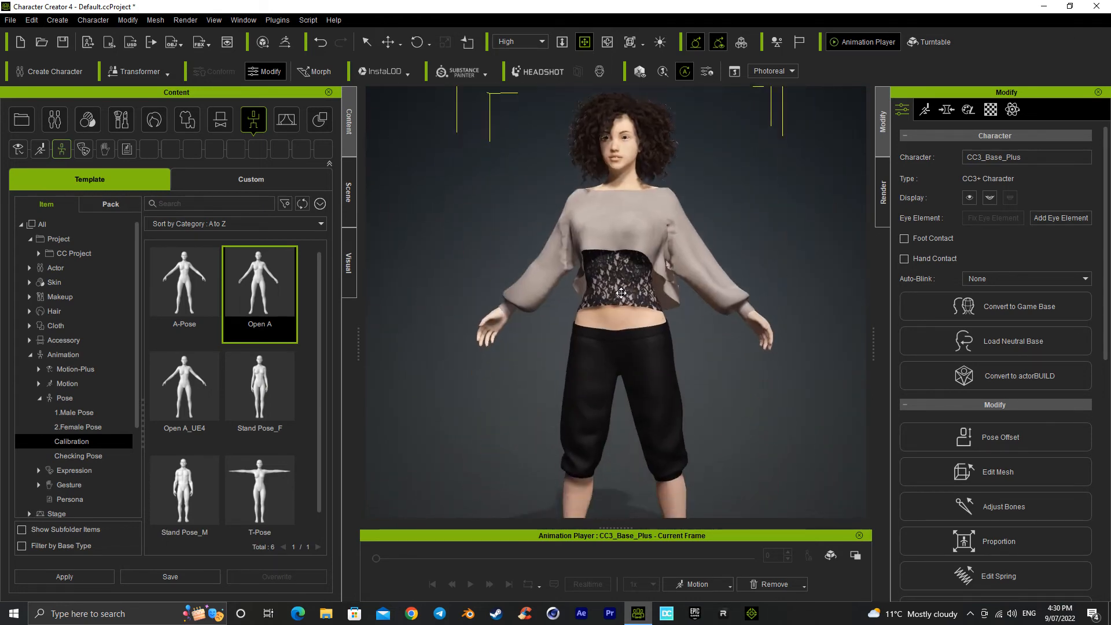
Step: Play the Full Body body rig calibration motion on the character
click(700, 585)
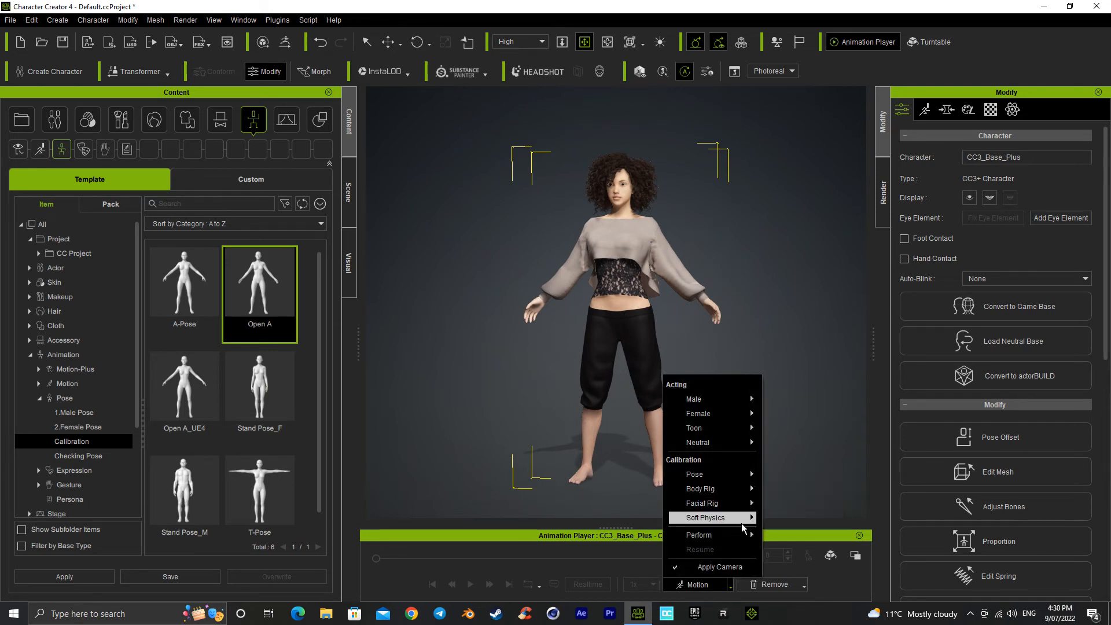
mouse_move(752, 476)
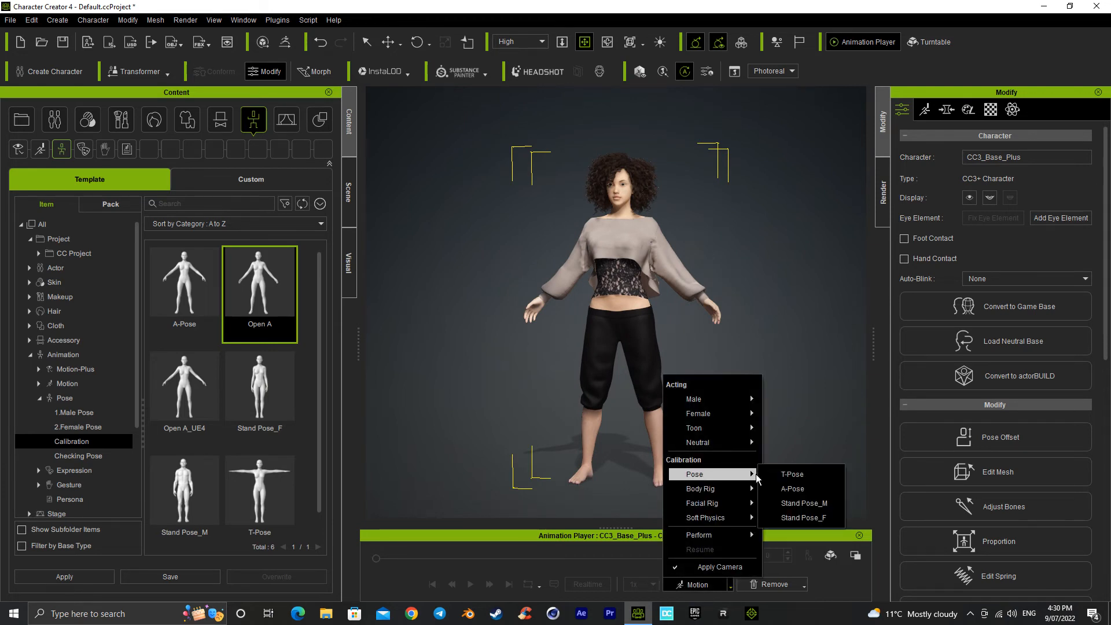
mouse_move(723, 489)
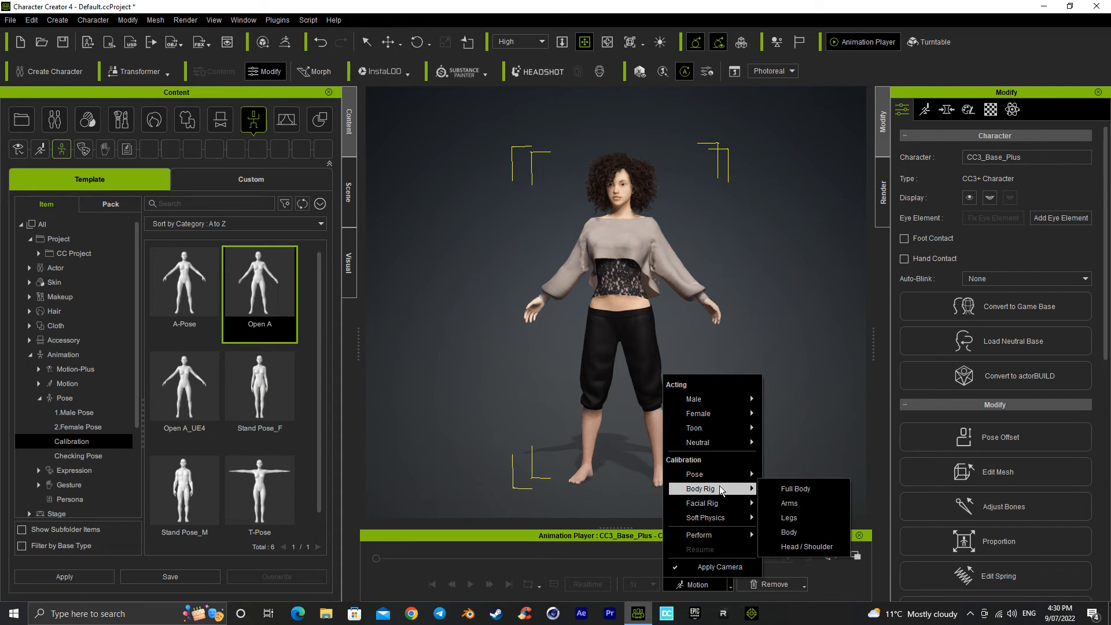
click(789, 489)
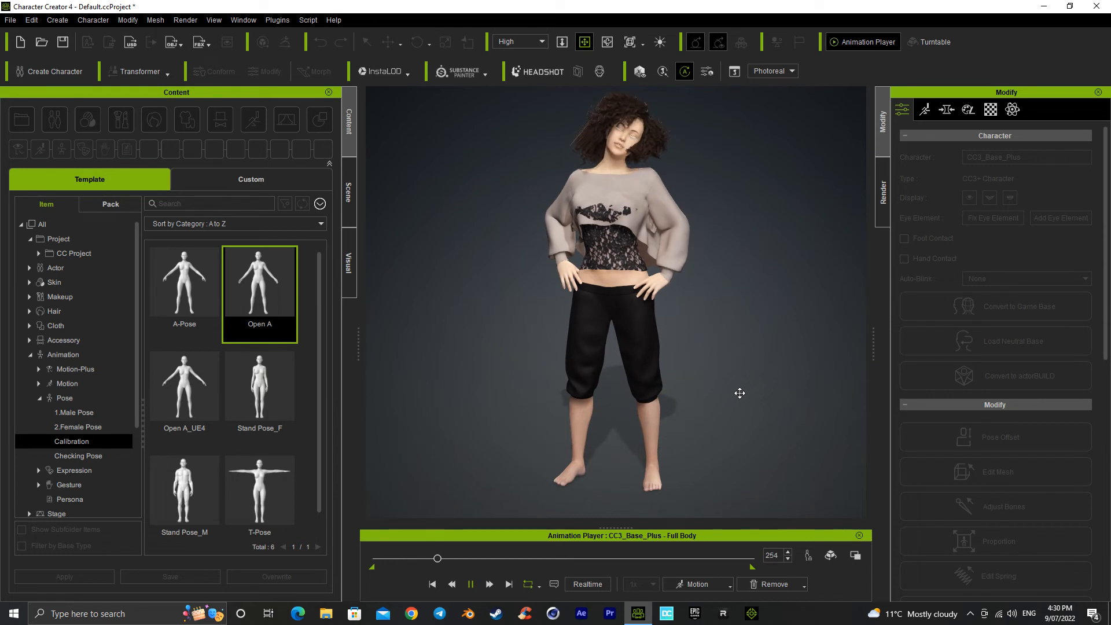
Step: Pause the motion at about frame 273 and open the sweatshirt for sculpting in Edit Mesh with a radius 27 brush
click(349, 199)
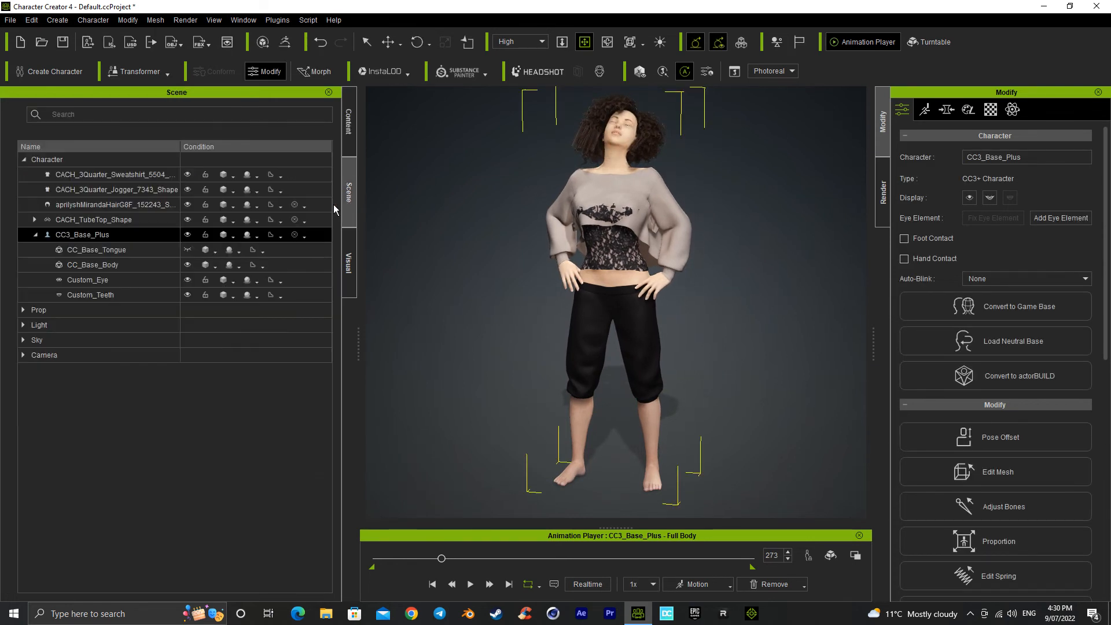
click(84, 200)
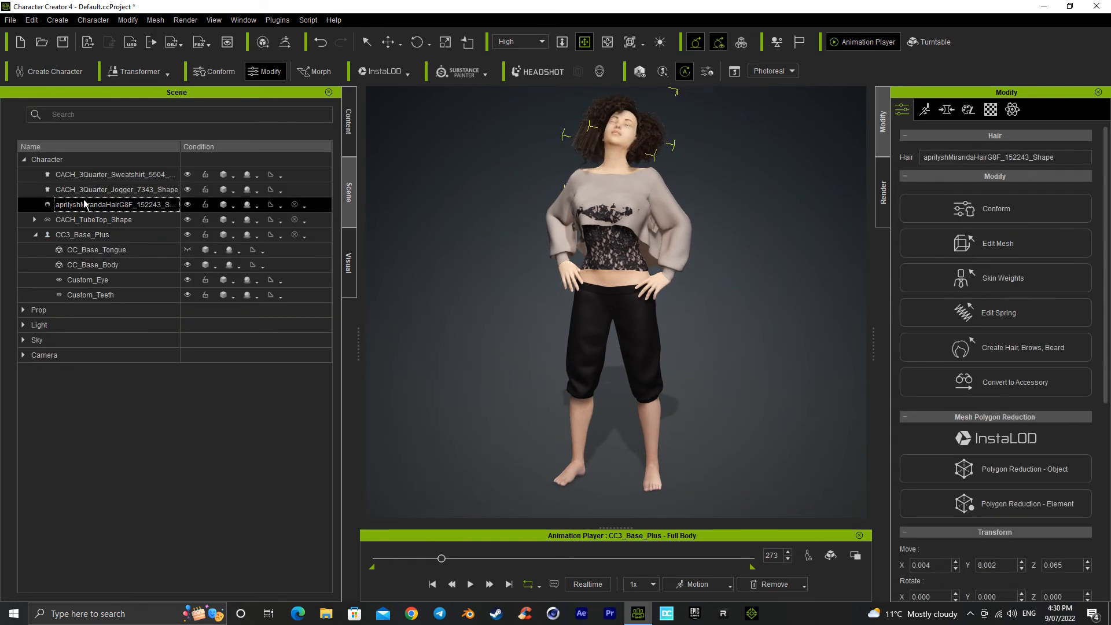
click(115, 189)
ctrl+click(134, 182)
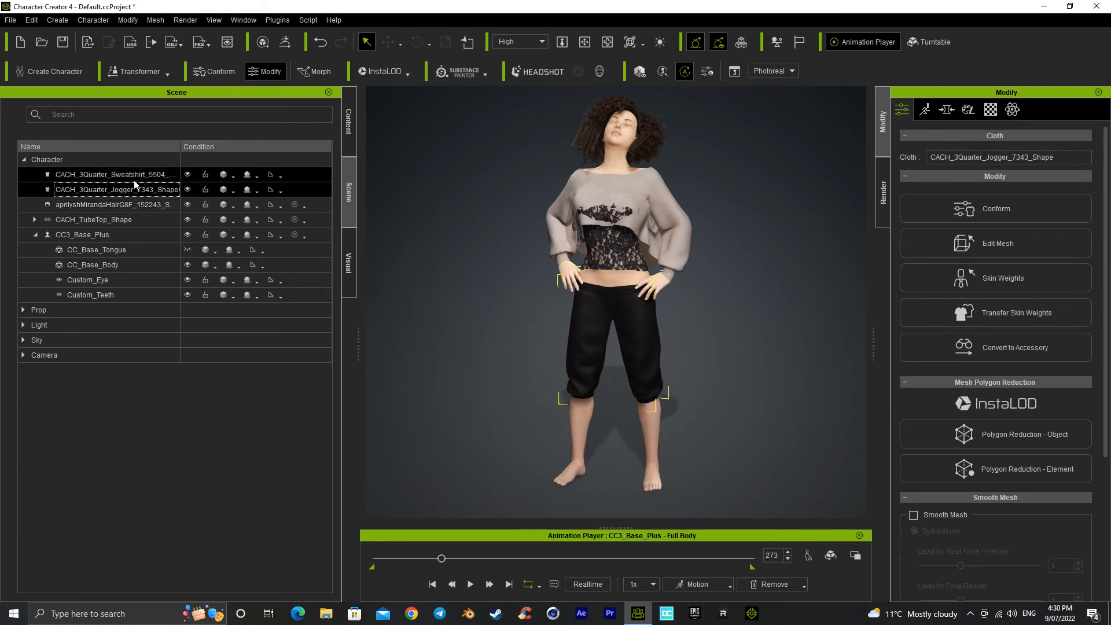
click(134, 181)
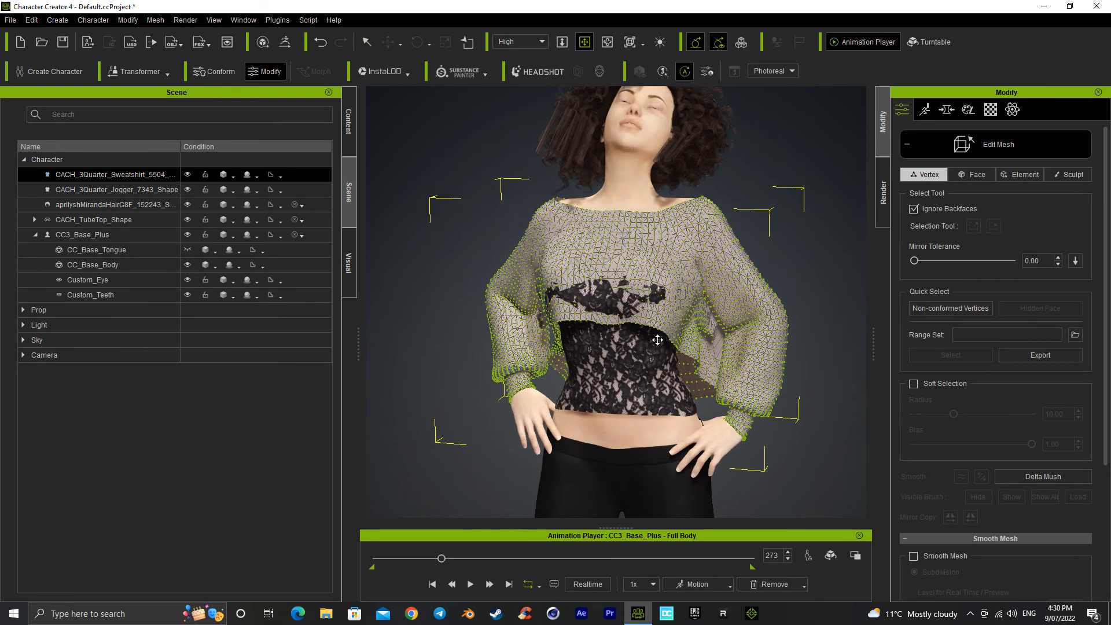
click(1070, 175)
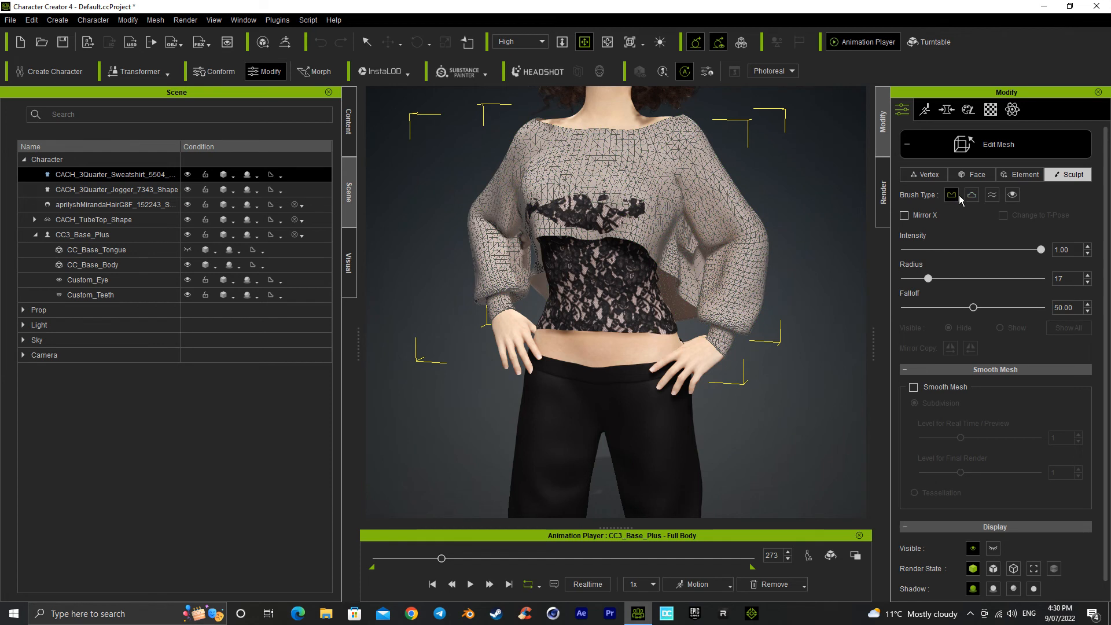
key(q)
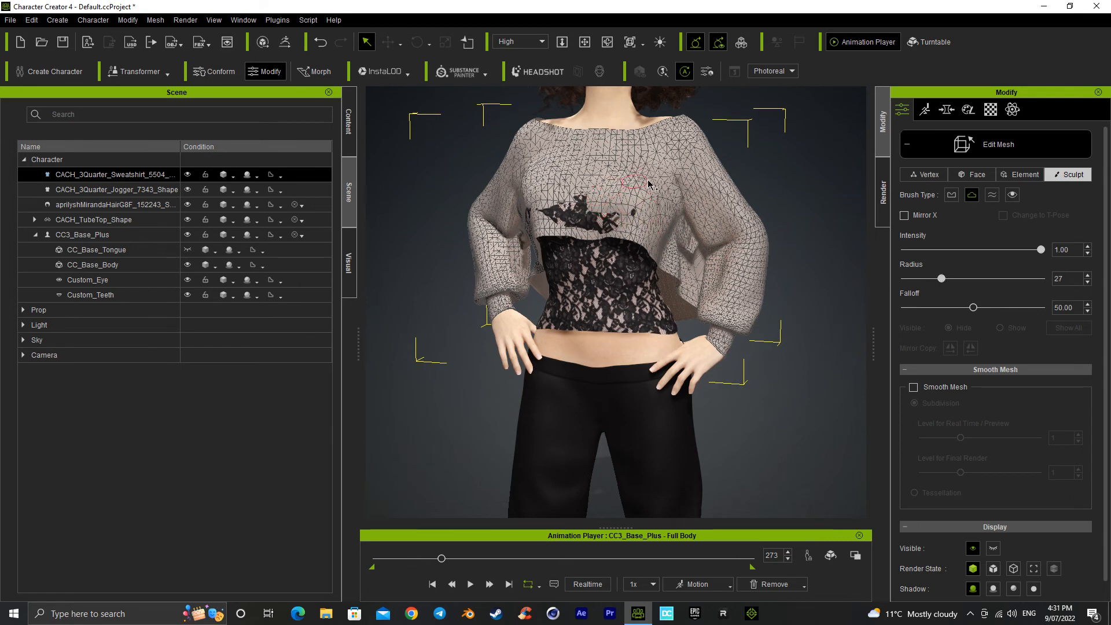
Step: Sculpt the sweatshirt's chest and the character's right side outward until it covers the lace tube top poking through
drag(648, 184, 559, 207)
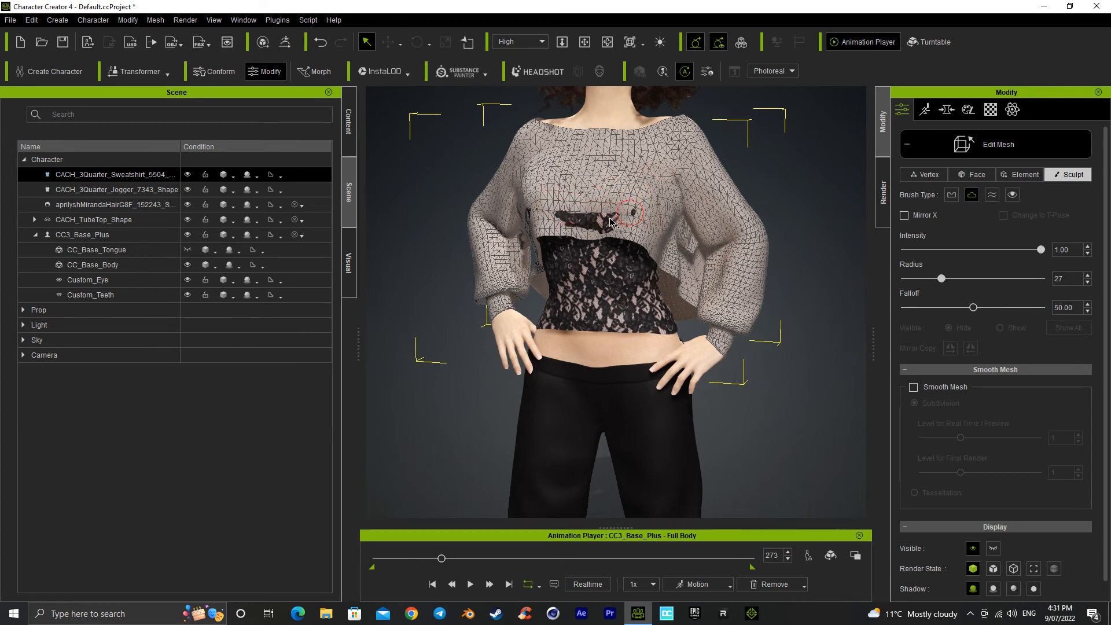
drag(551, 220, 612, 226)
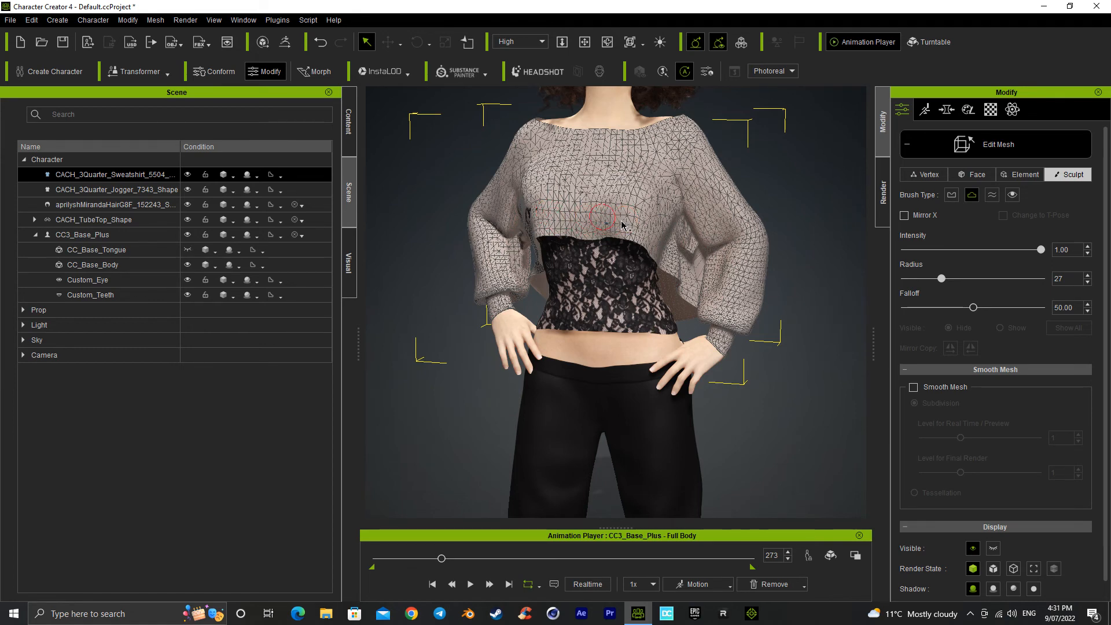
alt+right_drag(527, 209, 588, 194)
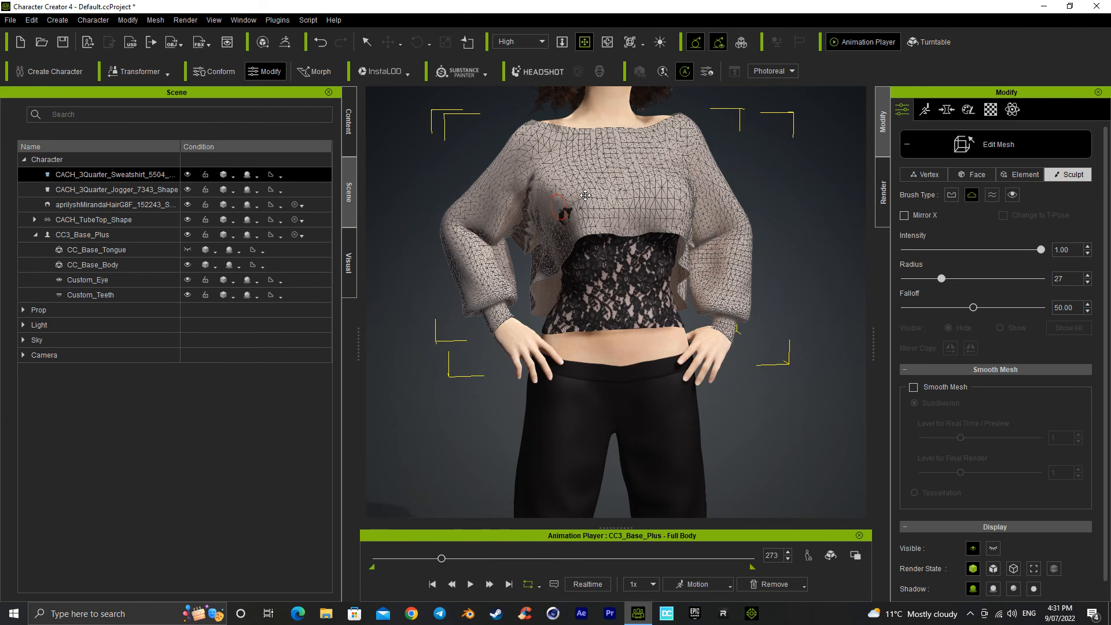
alt+drag(587, 192, 570, 209)
alt+right_drag(570, 209, 655, 193)
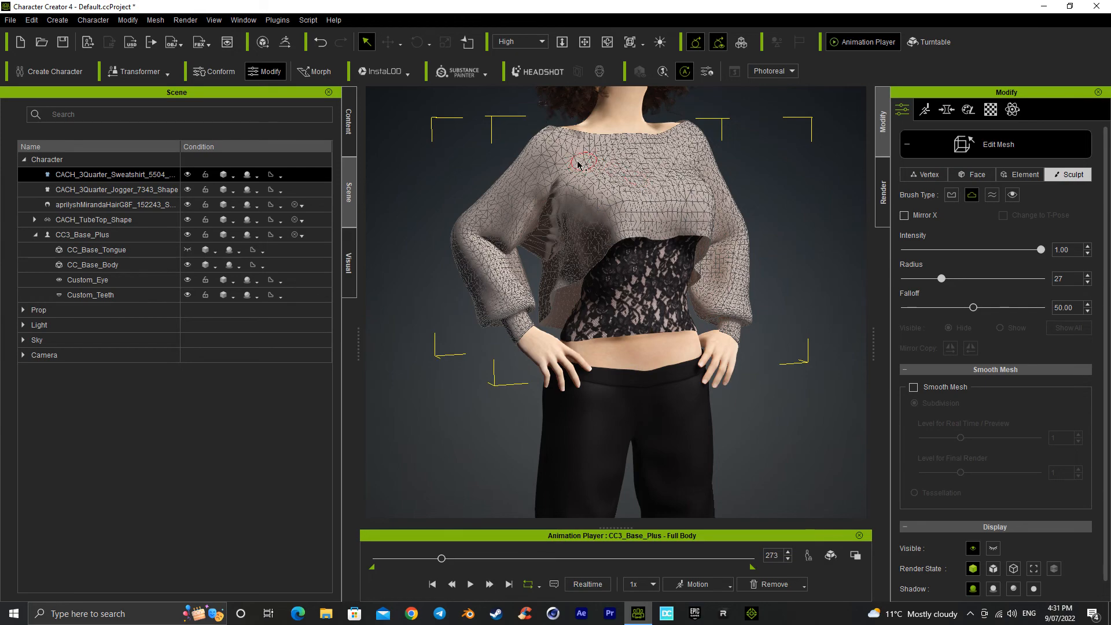
Step: Resume the Full Body motion with the whole character in view to check the sculpted sweatshirt
alt+right_drag(687, 201, 663, 320)
scroll(664, 320, down, 3)
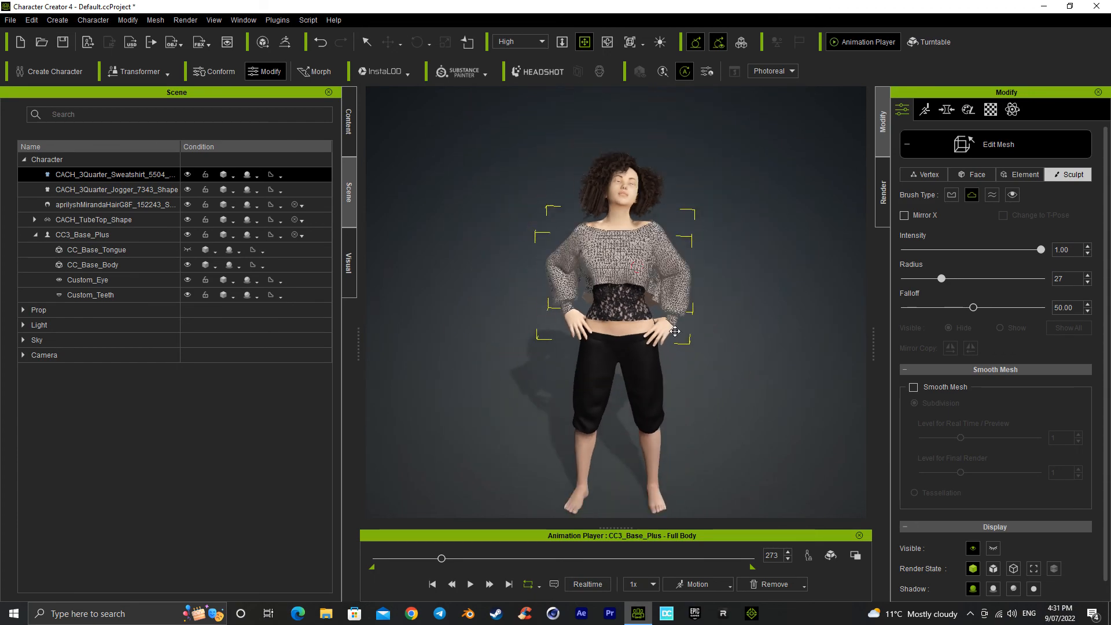
key(space)
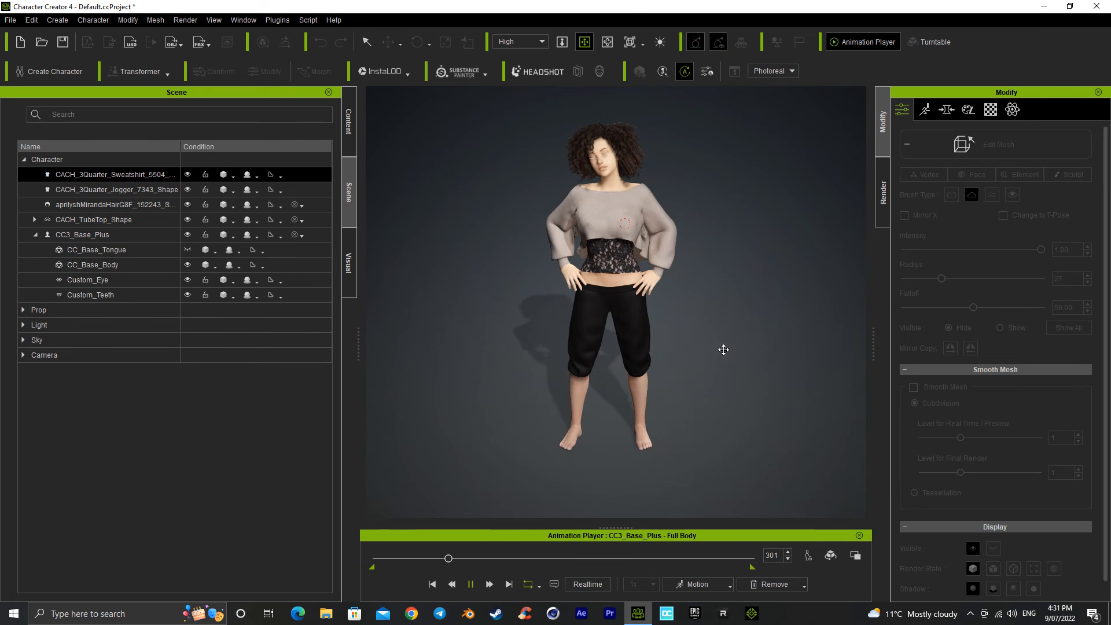
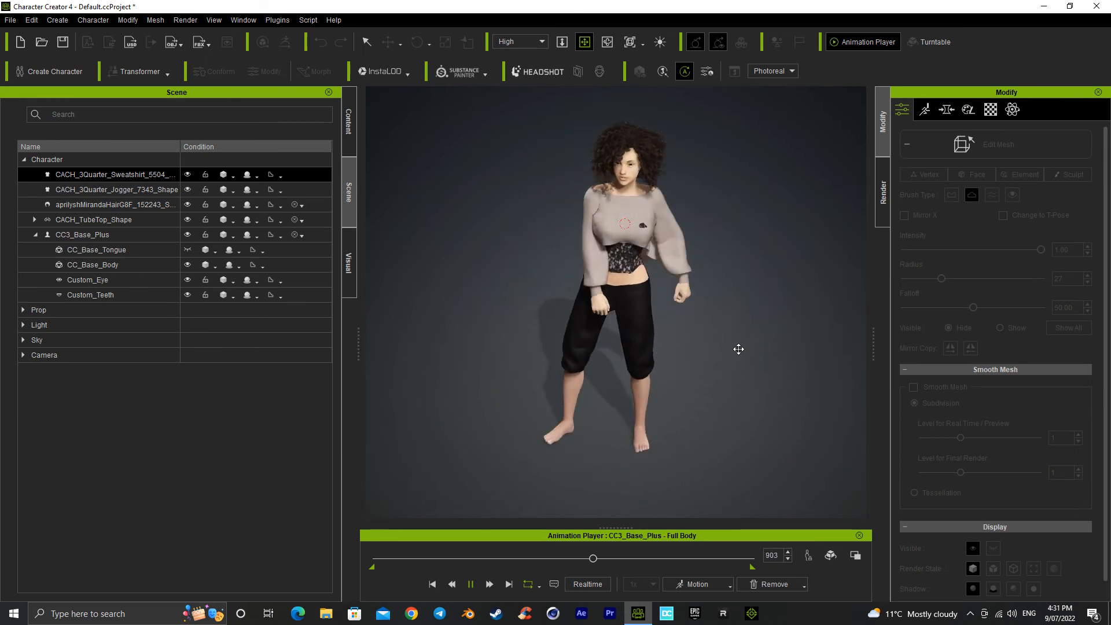
Step: Pause the Full Body motion at frame 947 and sculpt the sweatshirt's chest outward over the tube top poking through
key(space)
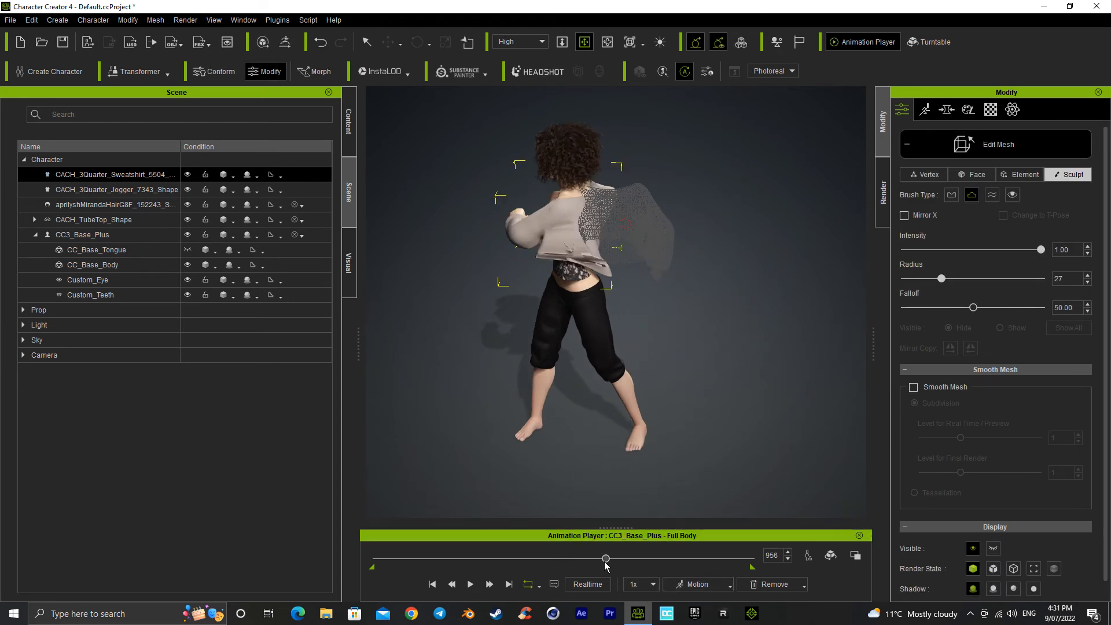
drag(606, 560, 604, 560)
right_drag(526, 339, 614, 343)
scroll(617, 344, up, 3)
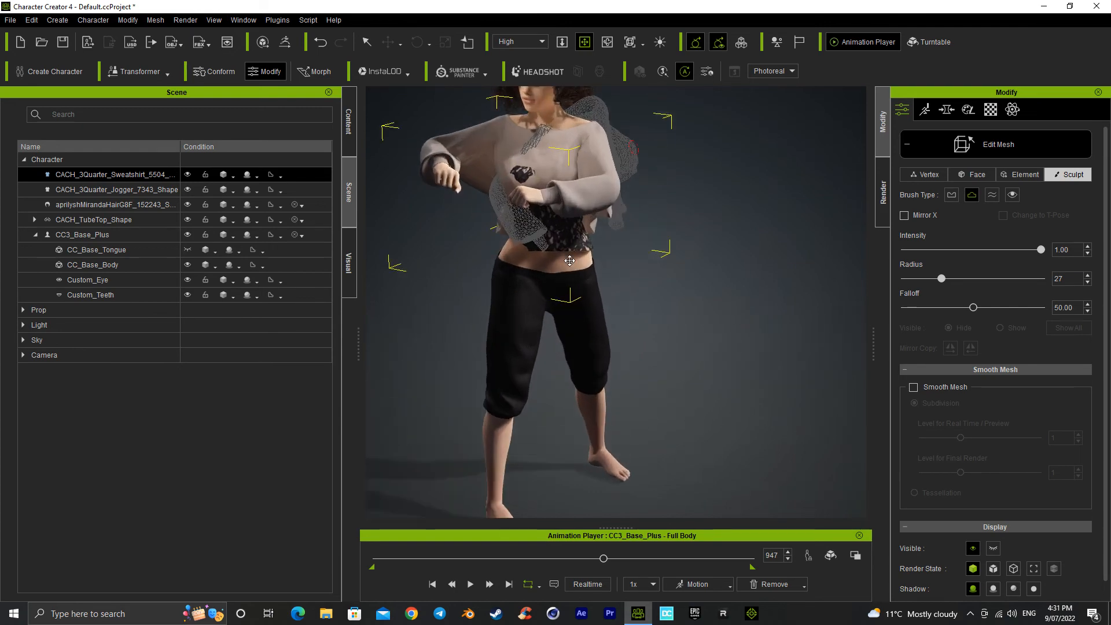
scroll(617, 344, up, 5)
scroll(643, 344, up, 2)
mouse_move(643, 343)
right_down()
mouse_move(731, 355)
mouse_move(671, 350)
right_up()
drag(572, 209, 596, 225)
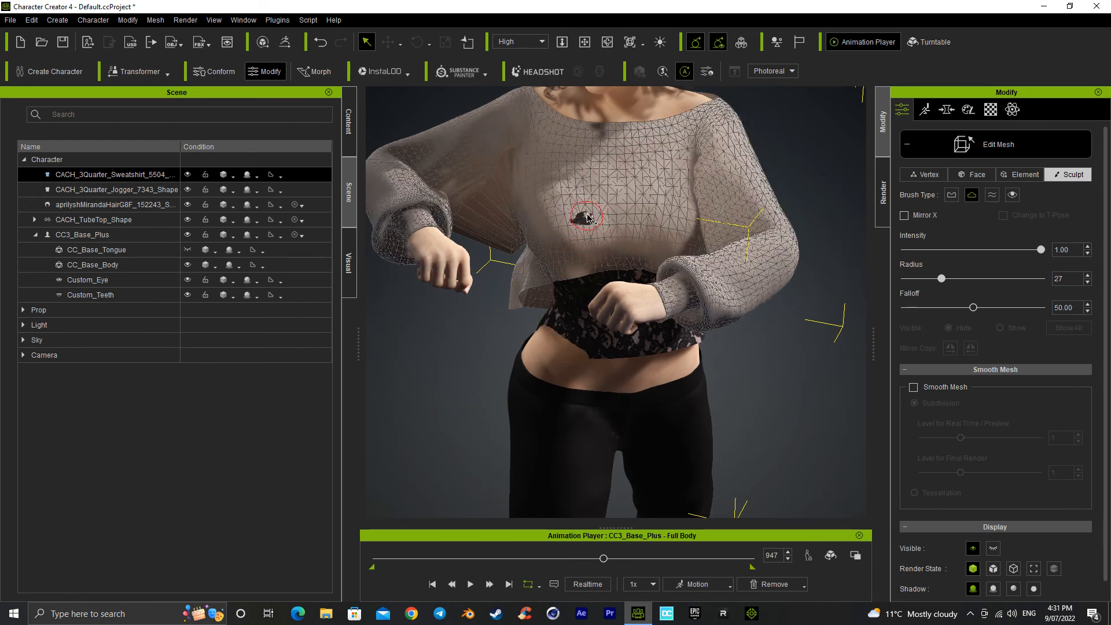
right_drag(584, 219, 615, 380)
Step: Move the motion to frame 967 and sculpt the sweatshirt's lower chest outward above the bent forearm
scroll(666, 312, down, 5)
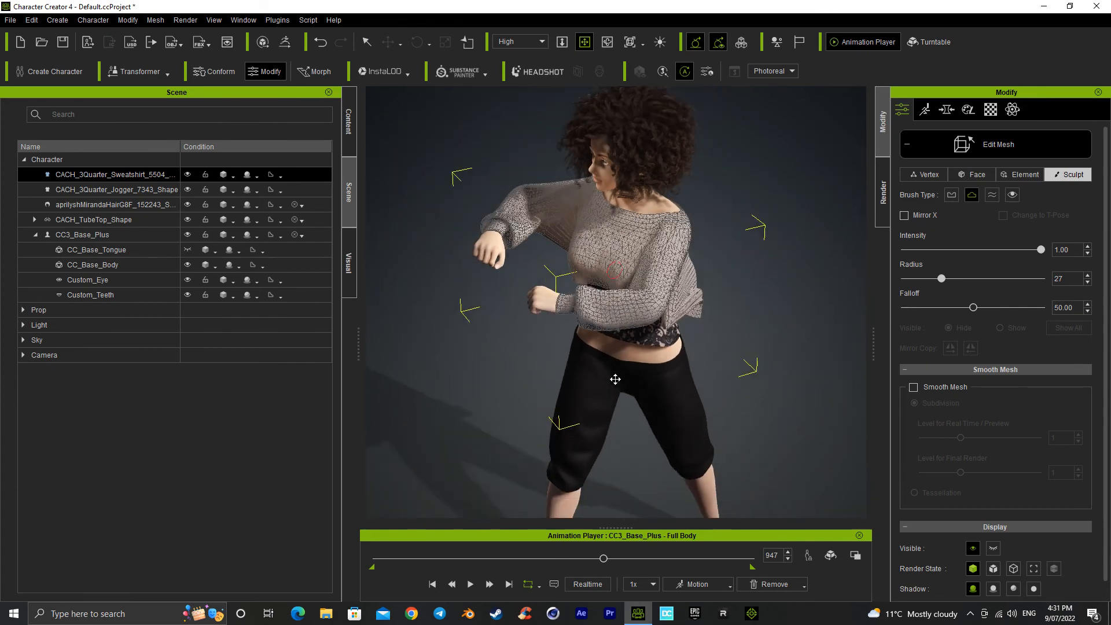
middle_drag(638, 315, 643, 300)
scroll(642, 299, down, 3)
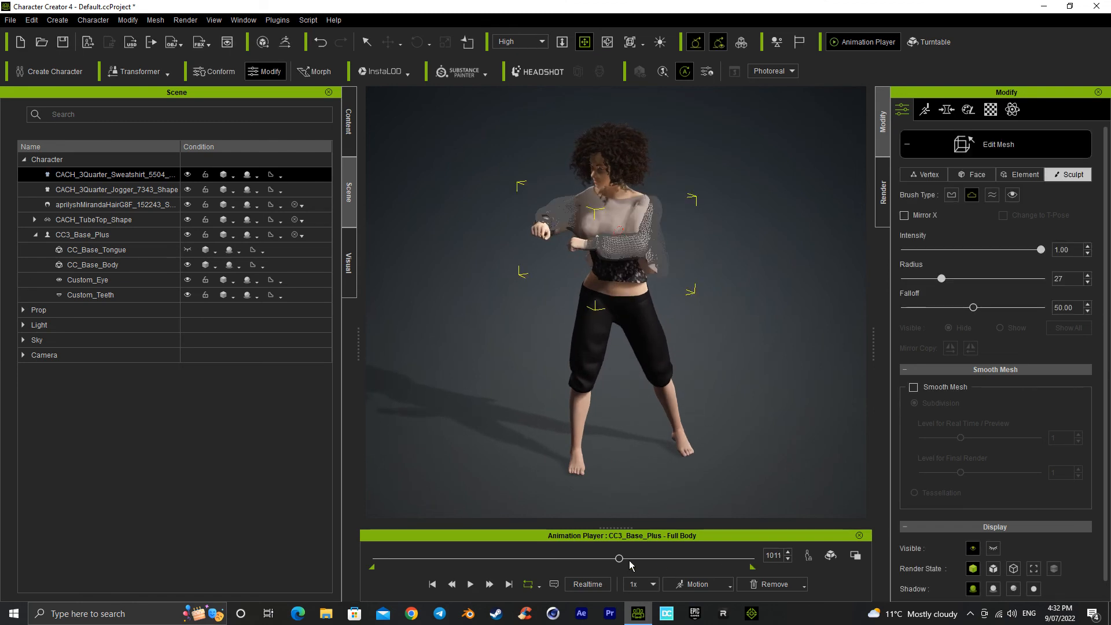
drag(619, 562, 611, 564)
scroll(561, 316, up, 6)
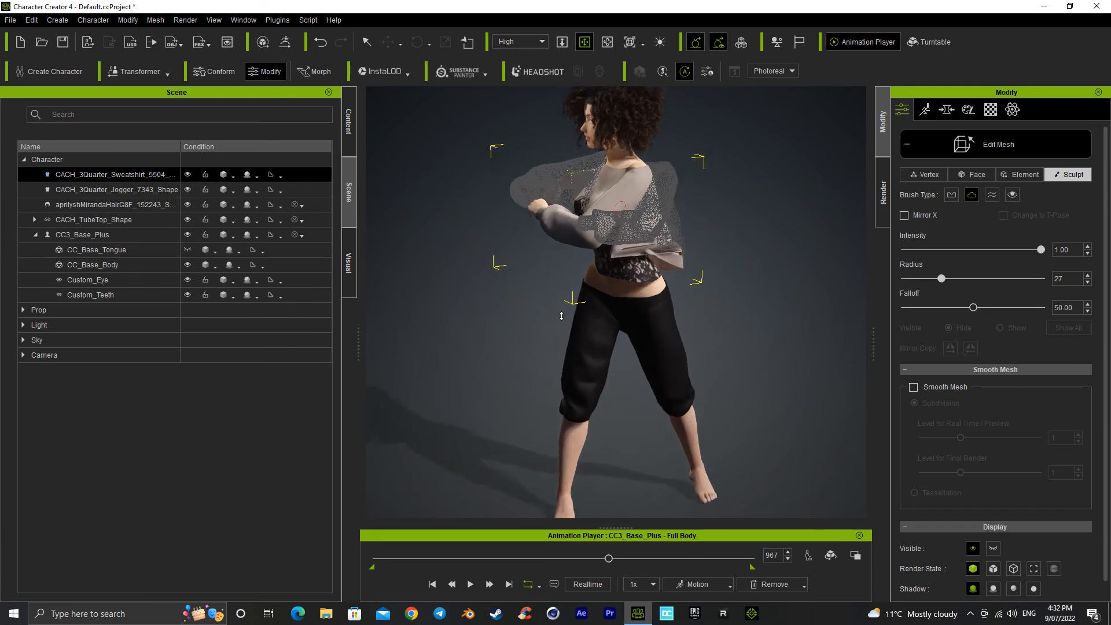
right_drag(561, 316, 616, 233)
middle_drag(615, 233, 662, 407)
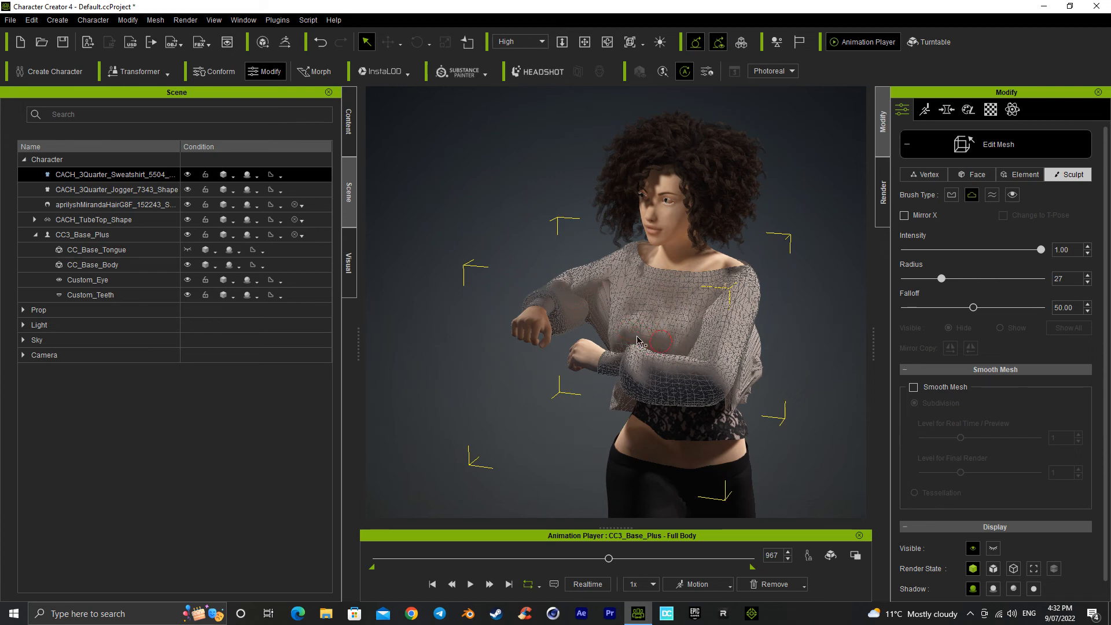
Step: Play the motion further and stop it at frame 1032 to look for more poke-through
key(space)
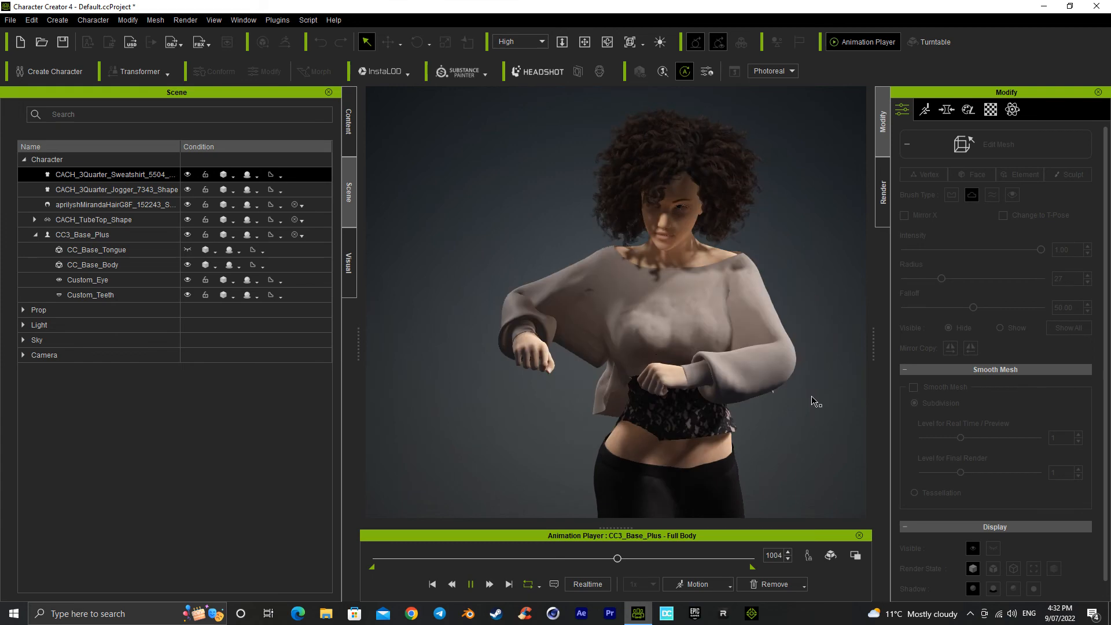
key(space)
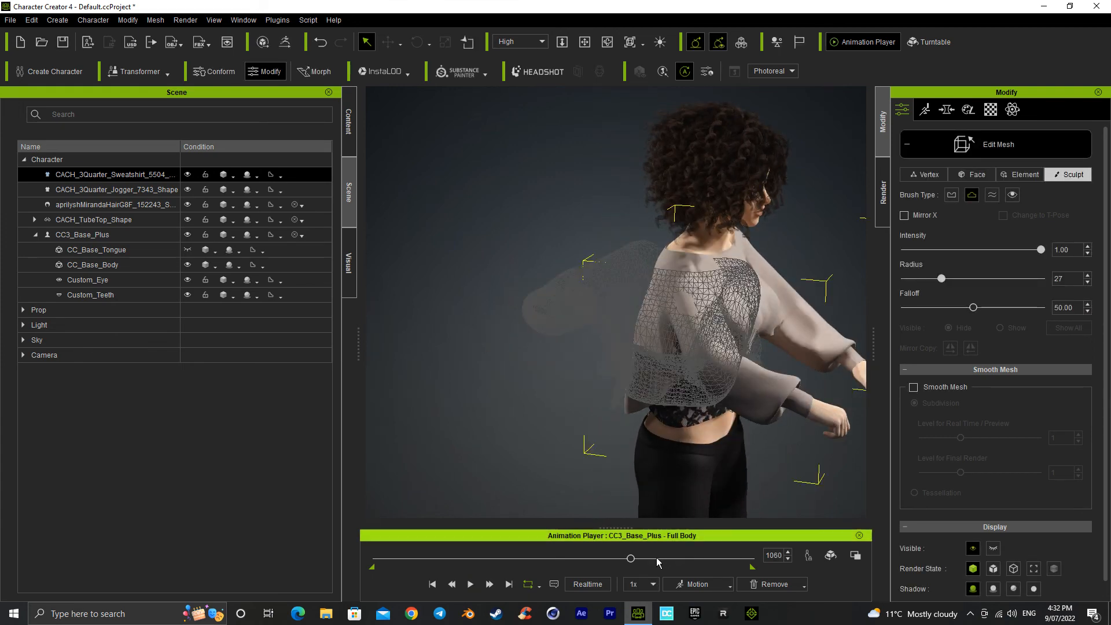
click(628, 559)
drag(629, 566, 626, 569)
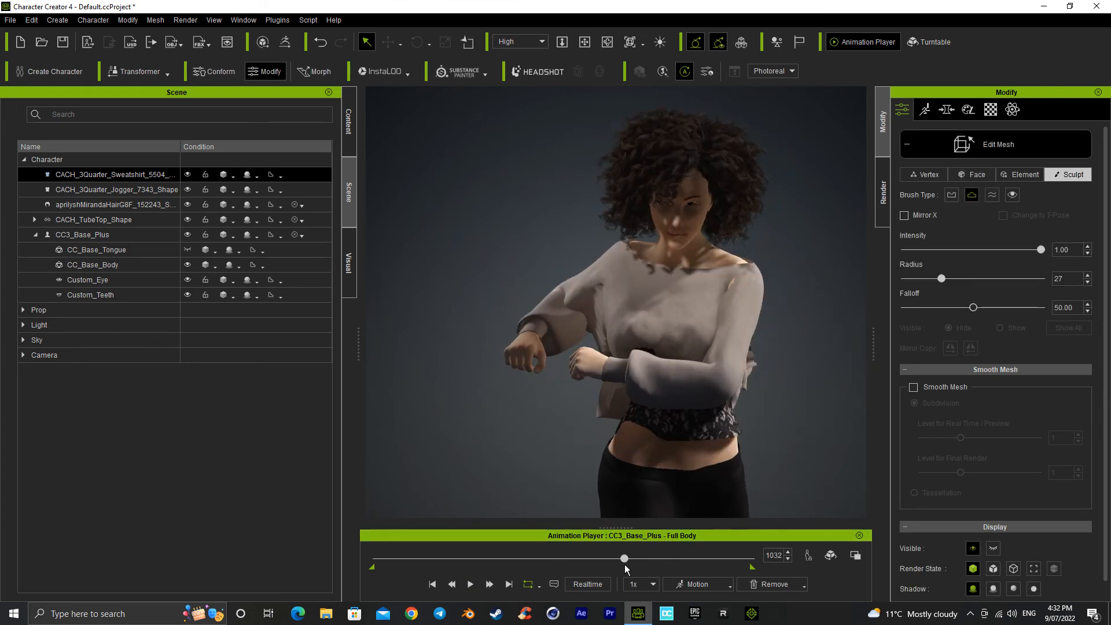
Step: Sculpt the sweatshirt's underbust area just above the raised sleeve outward until it covers the dark tube top patches
right_drag(665, 367, 692, 507)
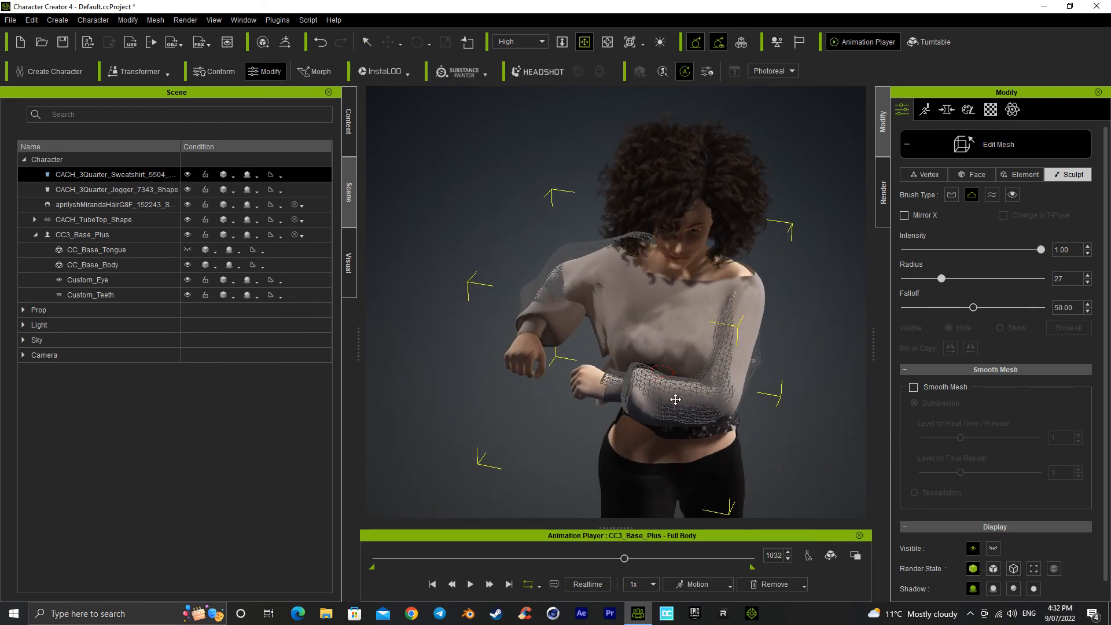
scroll(676, 397, up, 5)
drag(686, 401, 662, 308)
right_drag(662, 308, 686, 379)
scroll(686, 384, up, 4)
middle_drag(697, 382, 709, 402)
scroll(711, 382, up, 6)
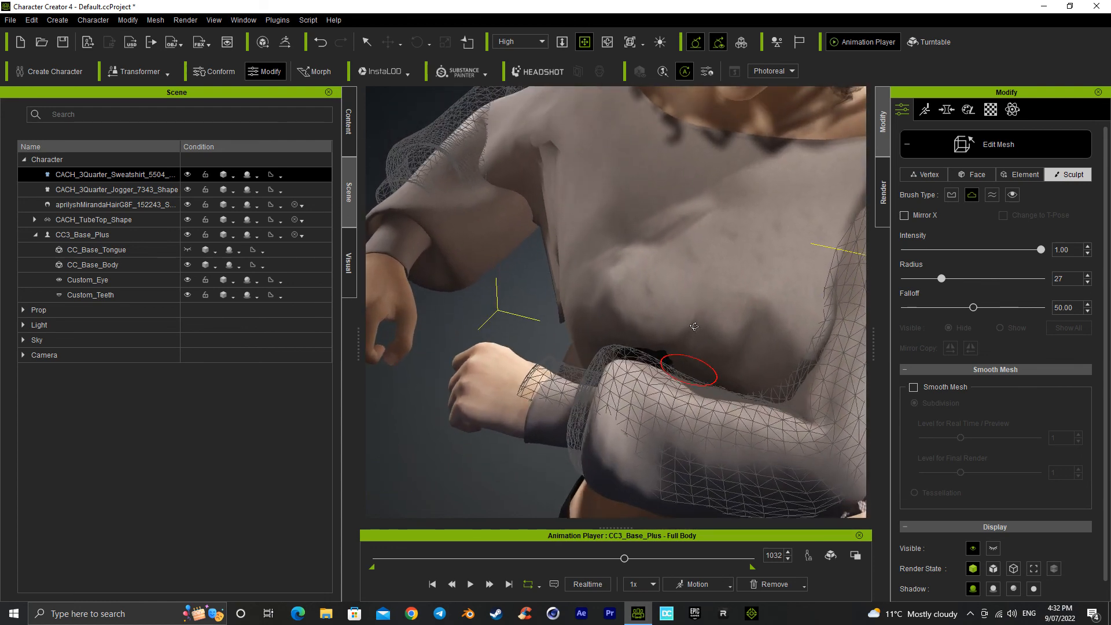
scroll(711, 367, down, 5)
middle_drag(714, 364, 699, 312)
drag(685, 364, 682, 339)
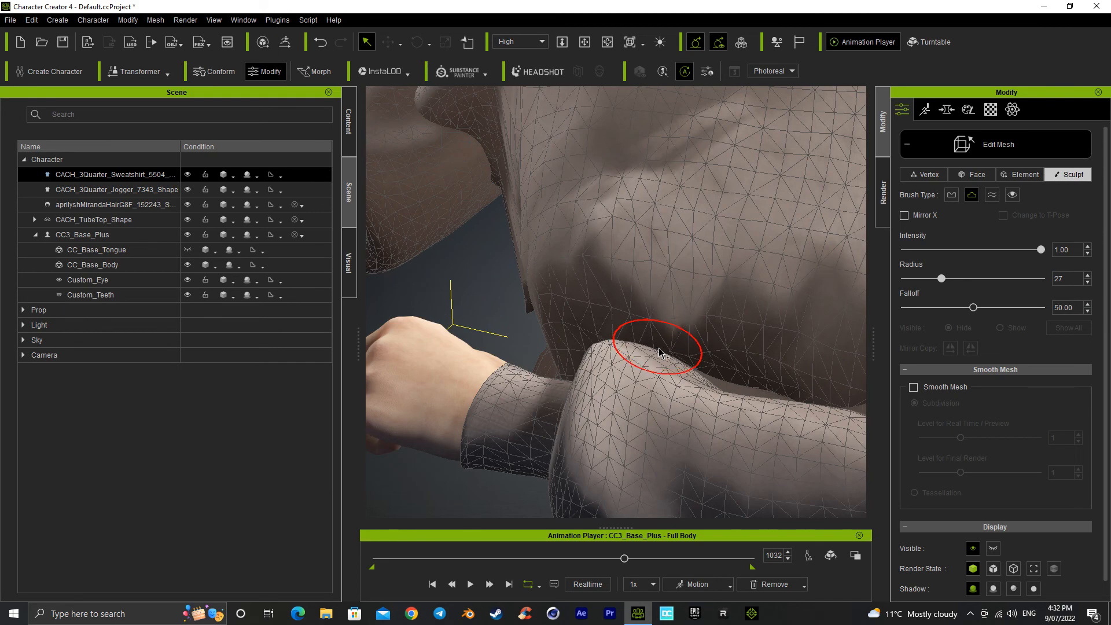
mouse_move(708, 372)
right_down()
mouse_move(717, 396)
mouse_move(721, 370)
right_up()
middle_drag(721, 352, 730, 307)
scroll(721, 348, down, 6)
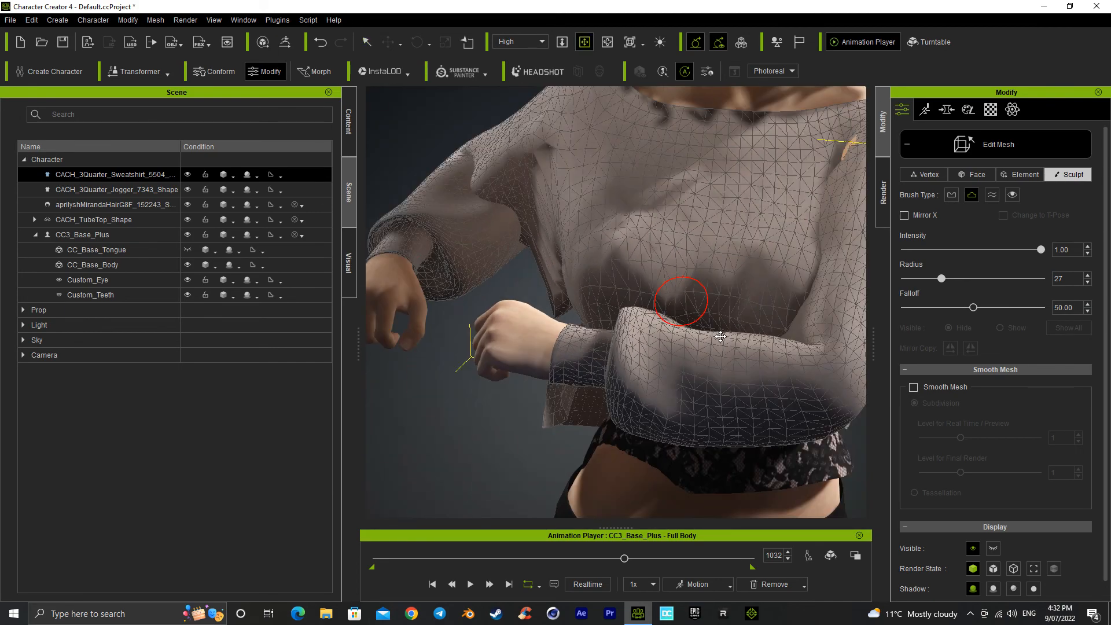
Step: Resume the Full Body motion with the whole character in view to check the latest sweatshirt sculpting
key(space)
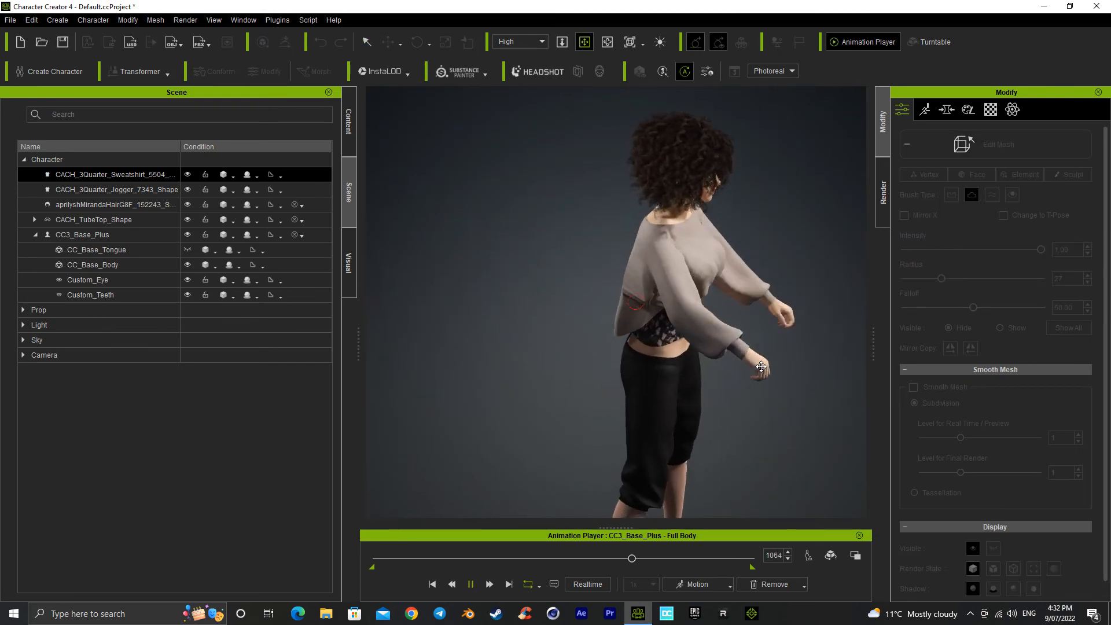
key(space)
key(space)
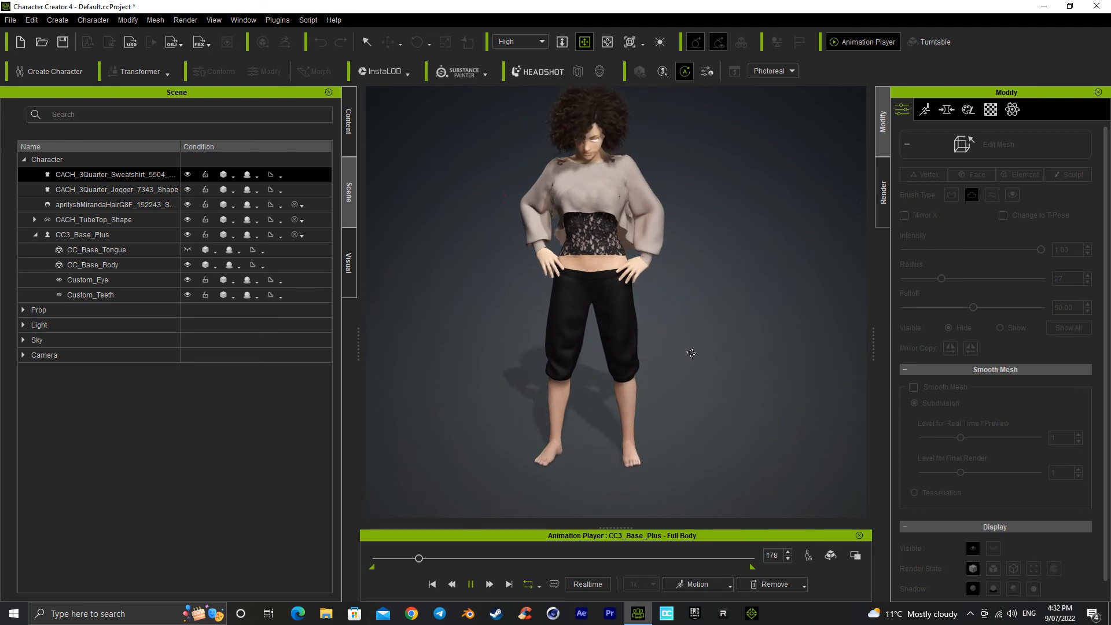
Step: Sculpt away the small tube top spots on the sweatshirt's chest in the hands-on-hips pose, pausing at frames 215 and 261
key(space)
scroll(631, 365, up, 4)
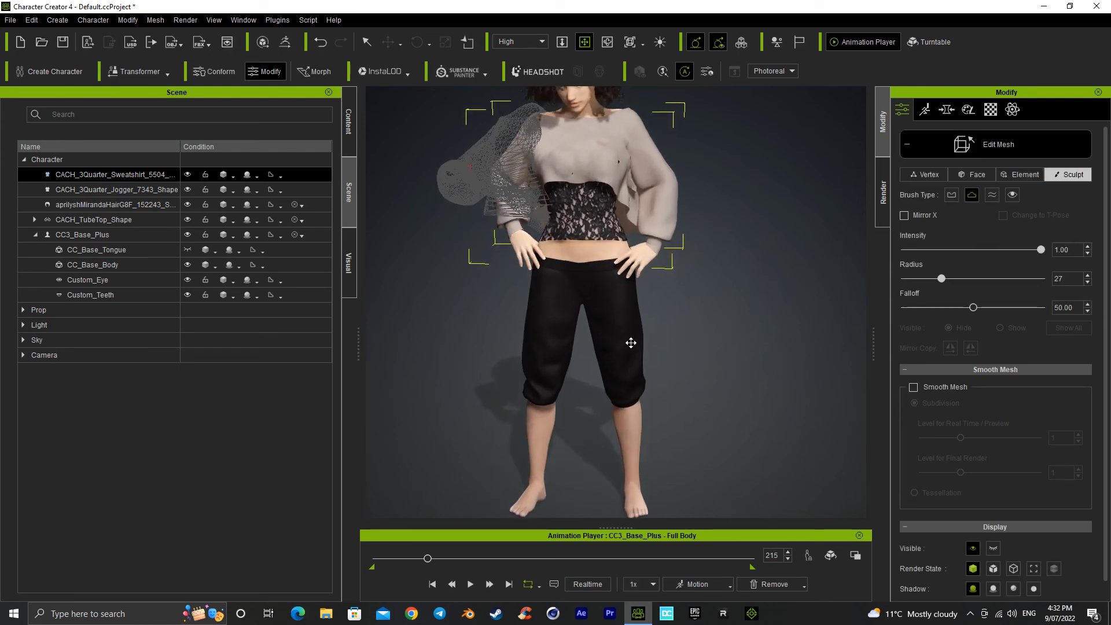
key(q)
click(620, 164)
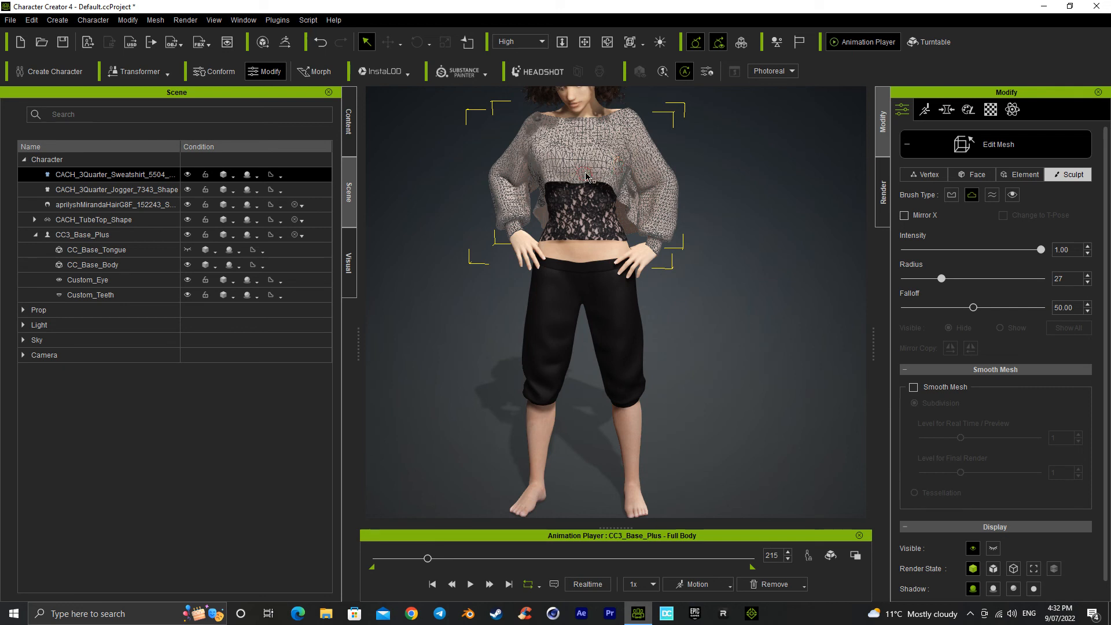
key(space)
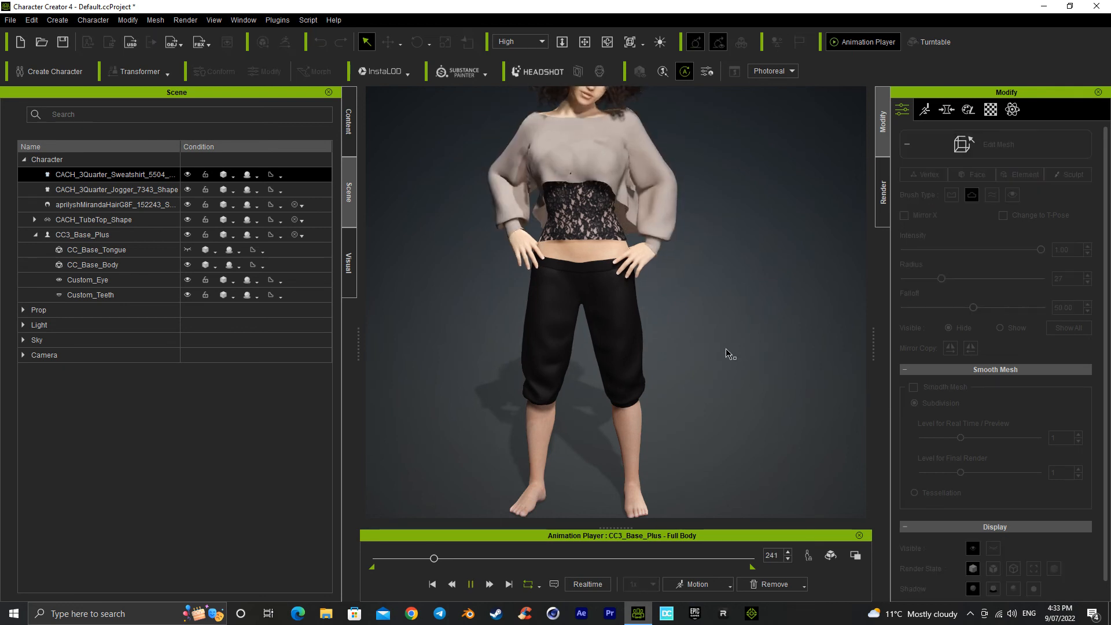
key(space)
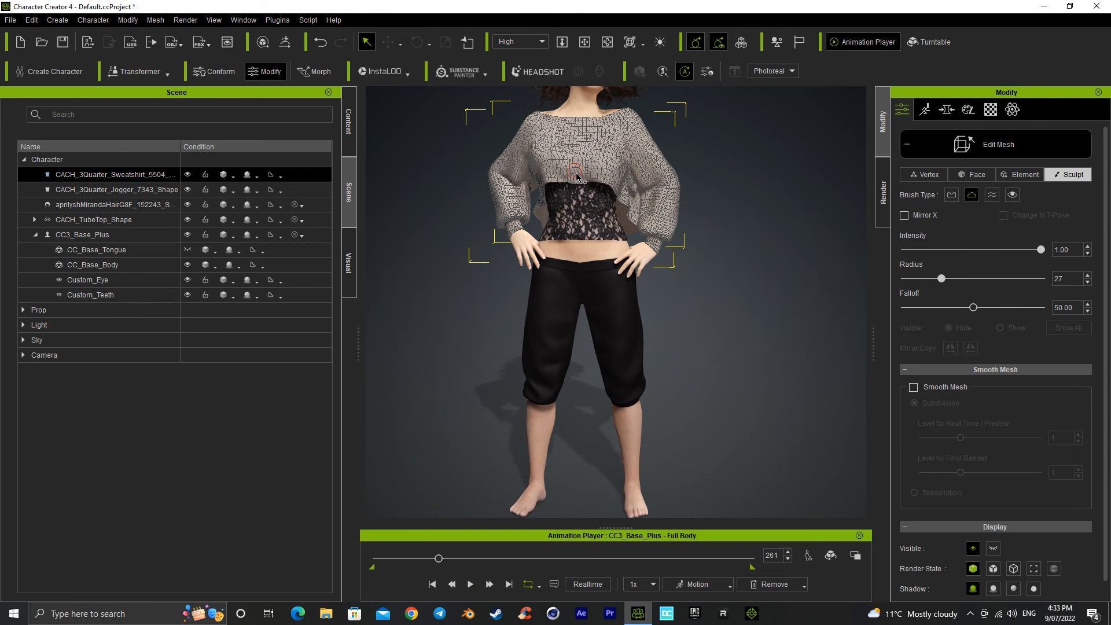
Step: Play the motion on to frame 343 and check the sweatshirt with the whole character seen from the front
key(space)
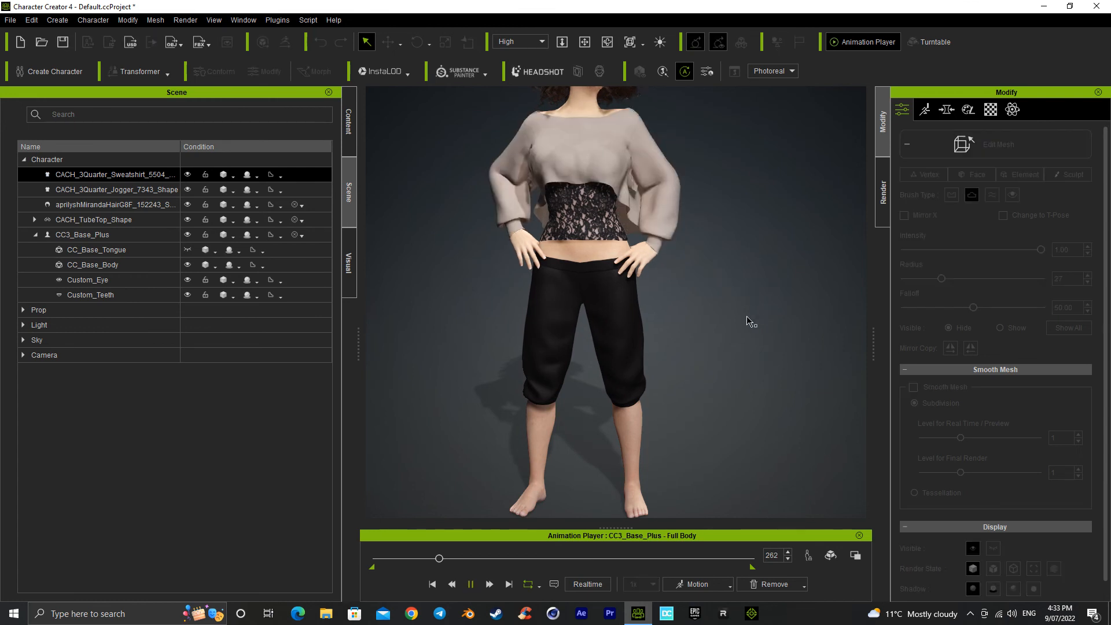
key(space)
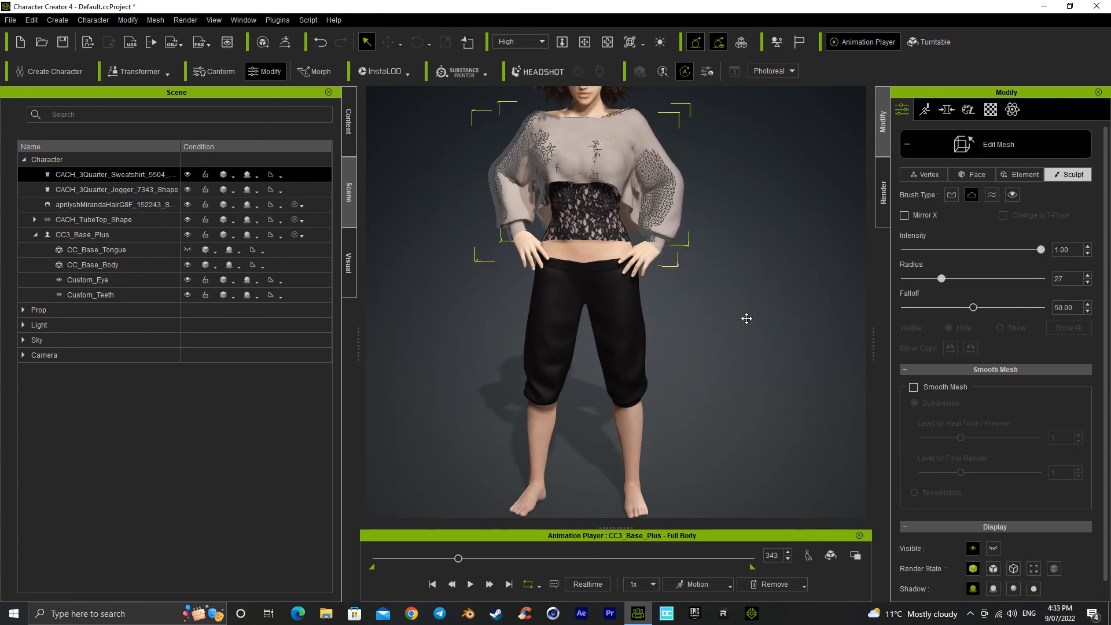
scroll(747, 345, down, 2)
right_drag(747, 346, 770, 252)
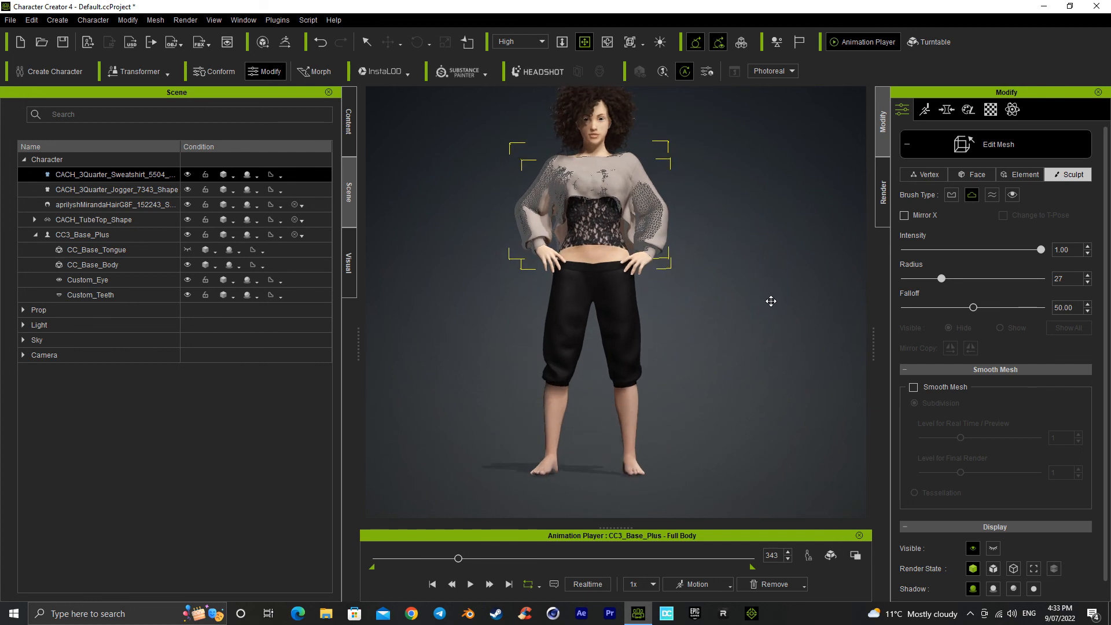
drag(573, 243, 587, 269)
Step: Play the female acting motion Talk_F on the character and pause it at frame 643
click(348, 121)
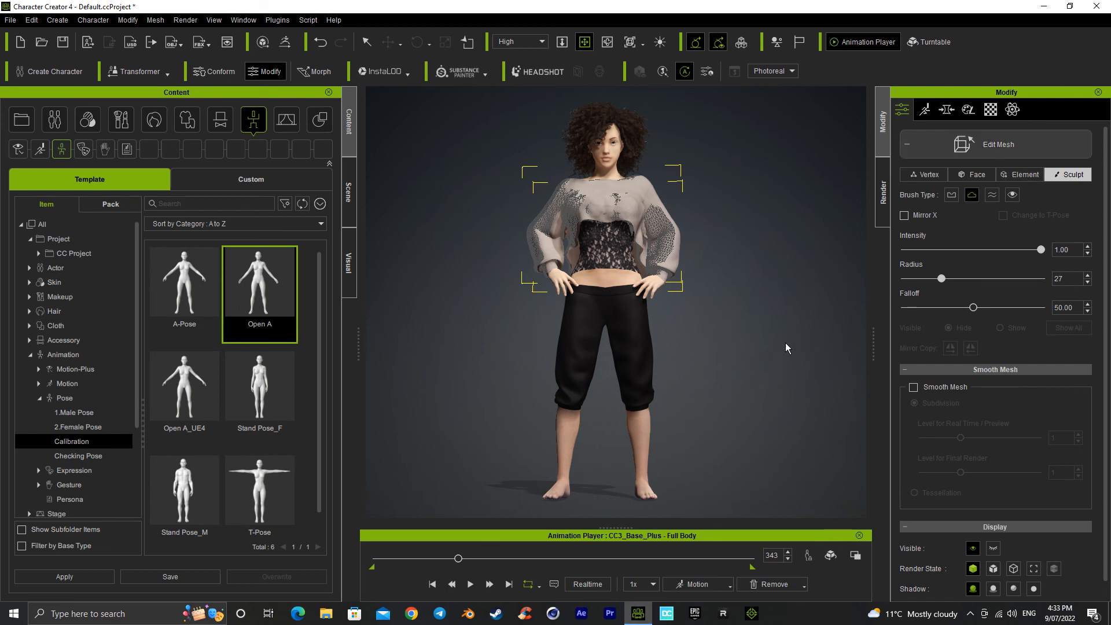
click(707, 587)
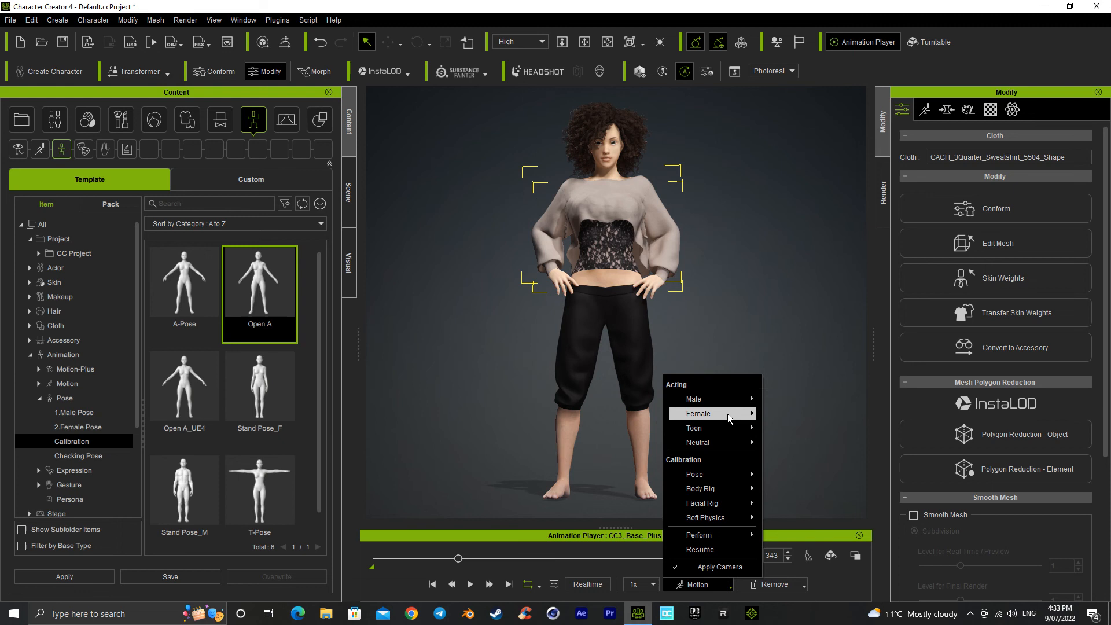
click(793, 501)
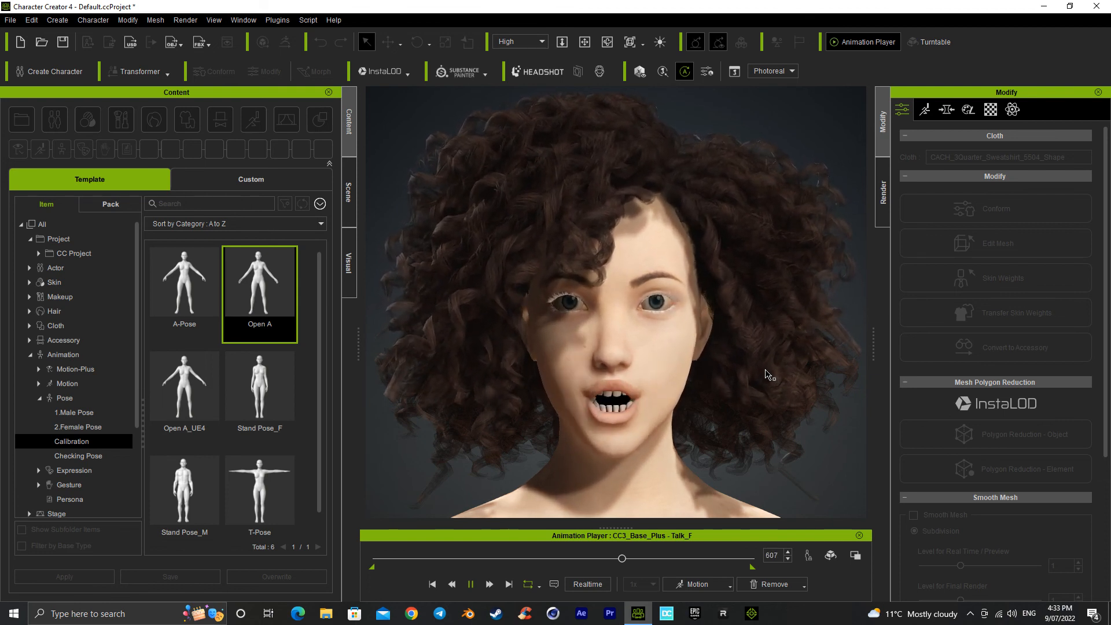
key(space)
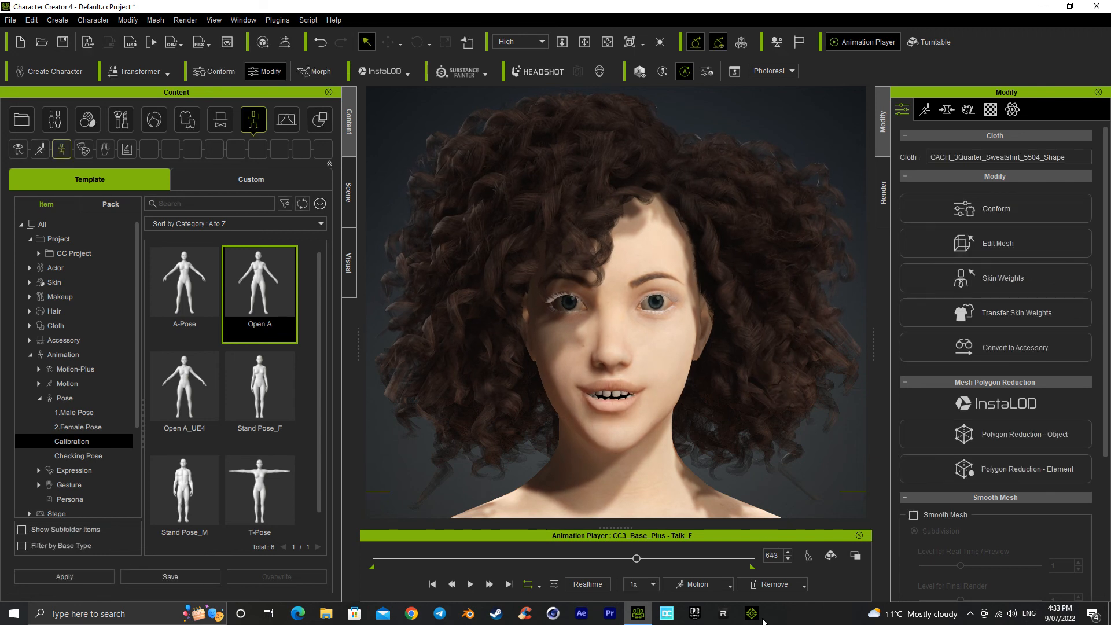
Step: Play the male acting motion Emote_M on the character
click(701, 585)
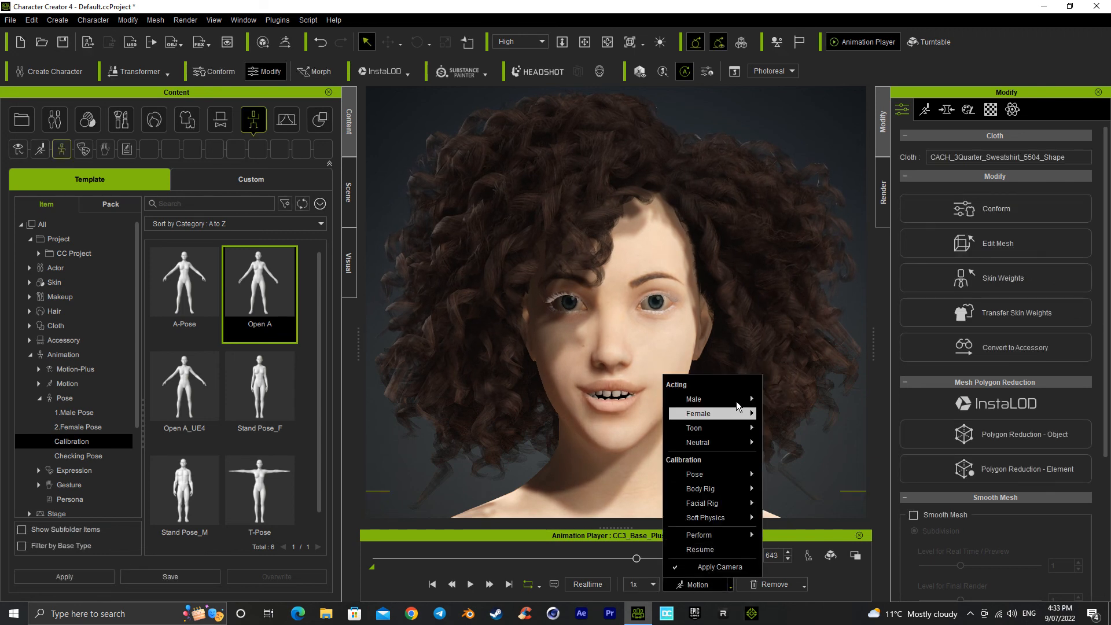
mouse_move(742, 418)
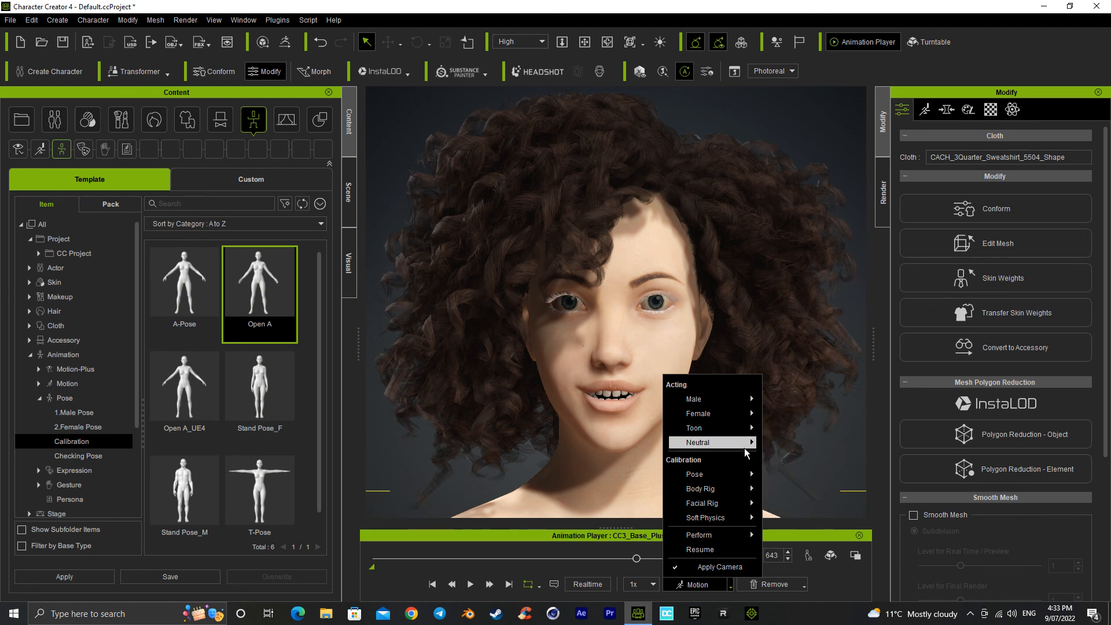
mouse_move(741, 398)
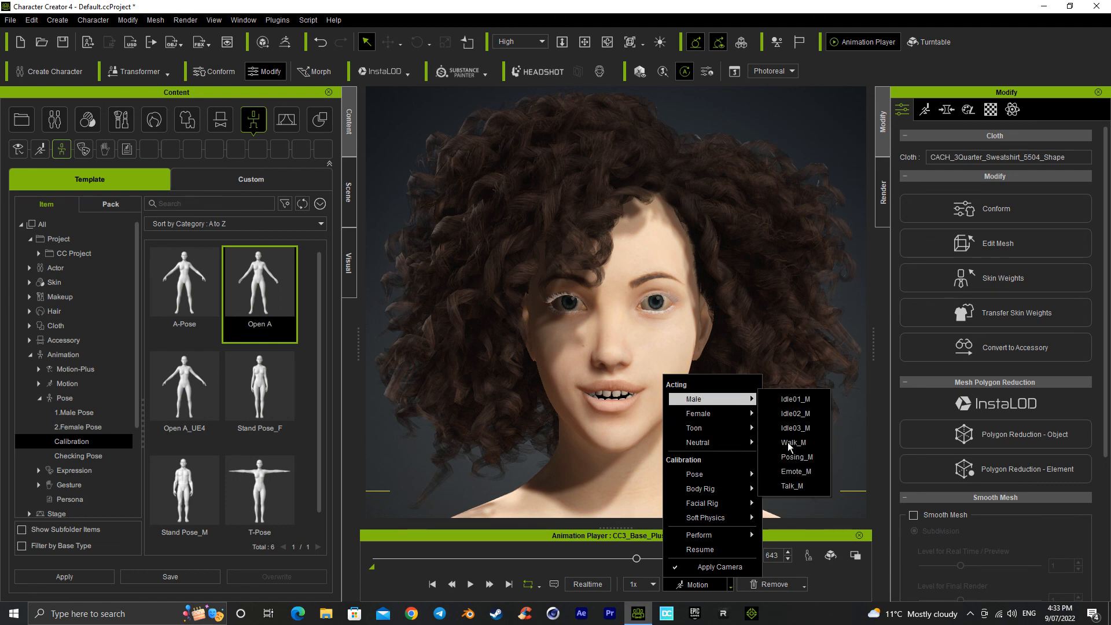
click(794, 472)
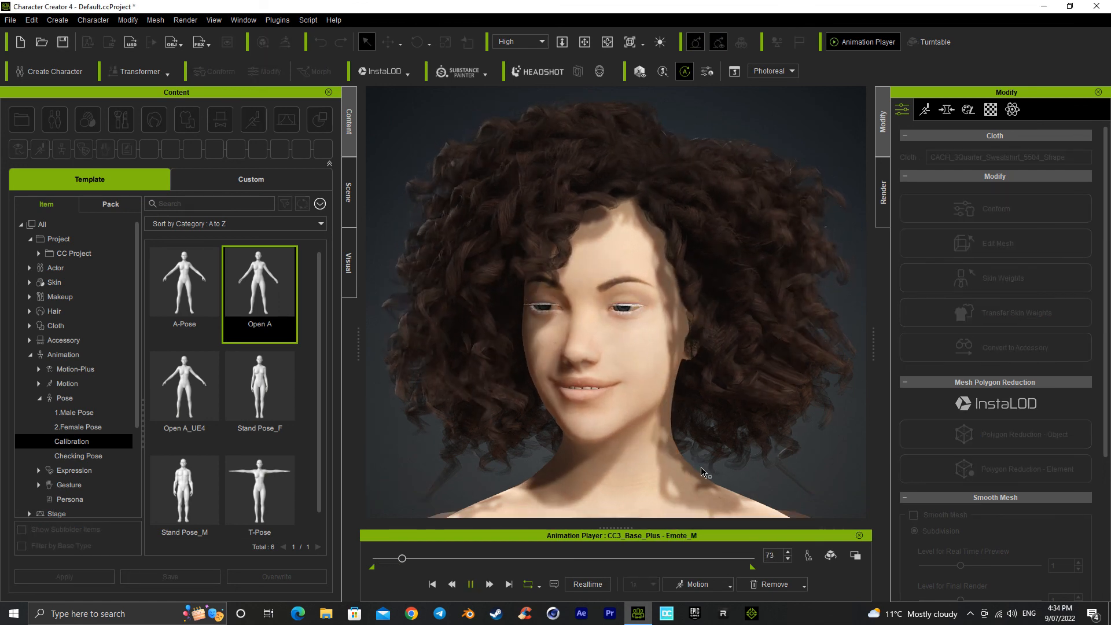
Step: Examine the face, hair and outfit during the Emote_M motion from progressively farther away, and pause it at frame 530
scroll(668, 470, down, 3)
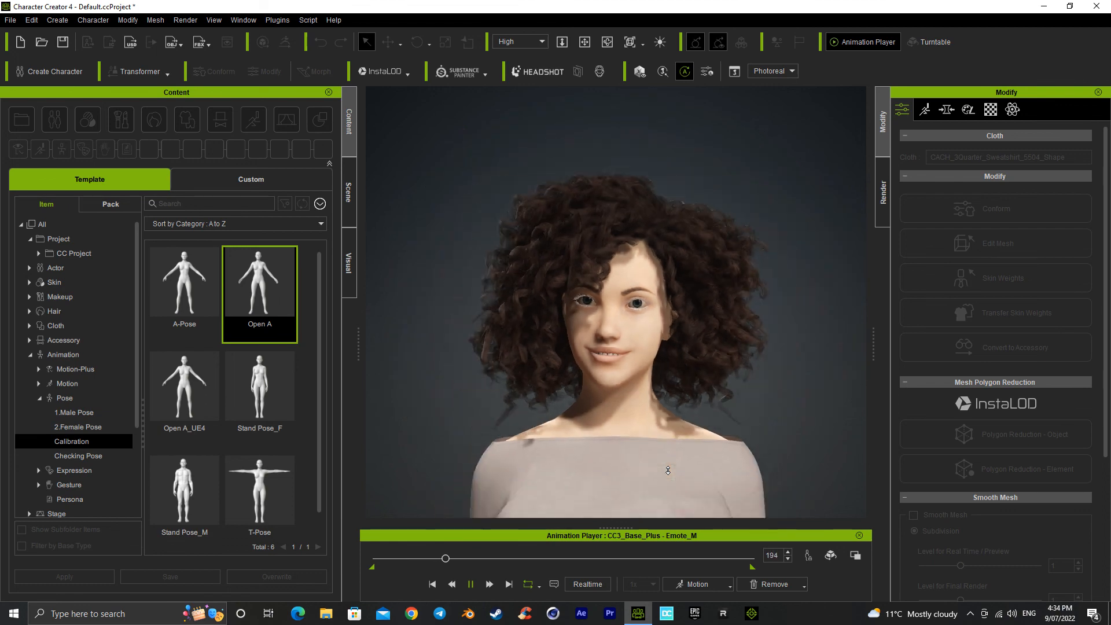
scroll(668, 470, down, 1)
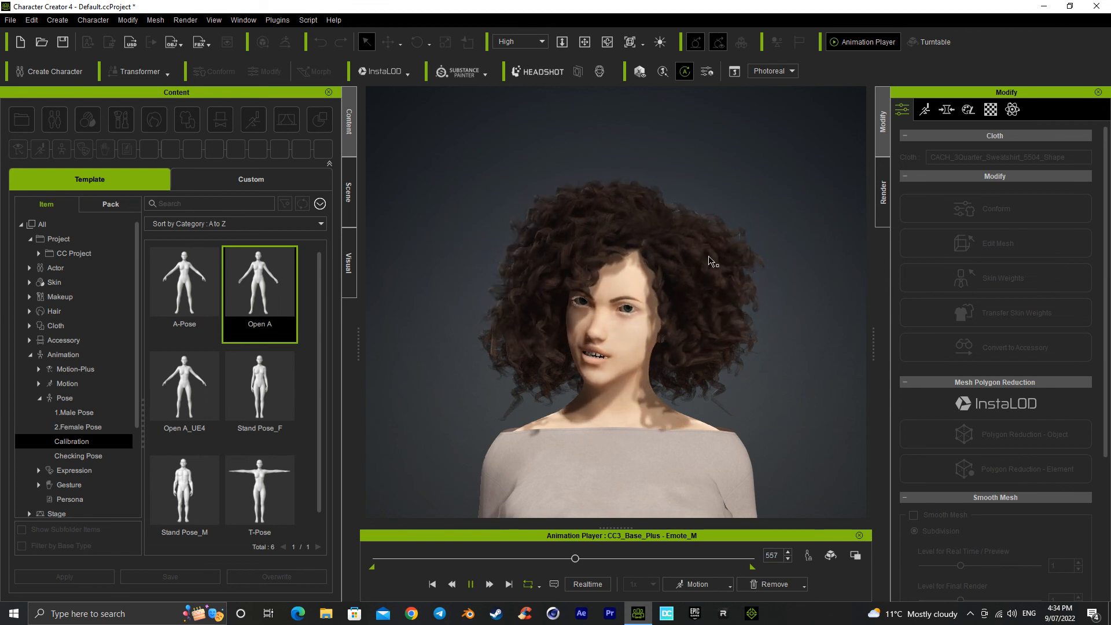
scroll(672, 463, down, 2)
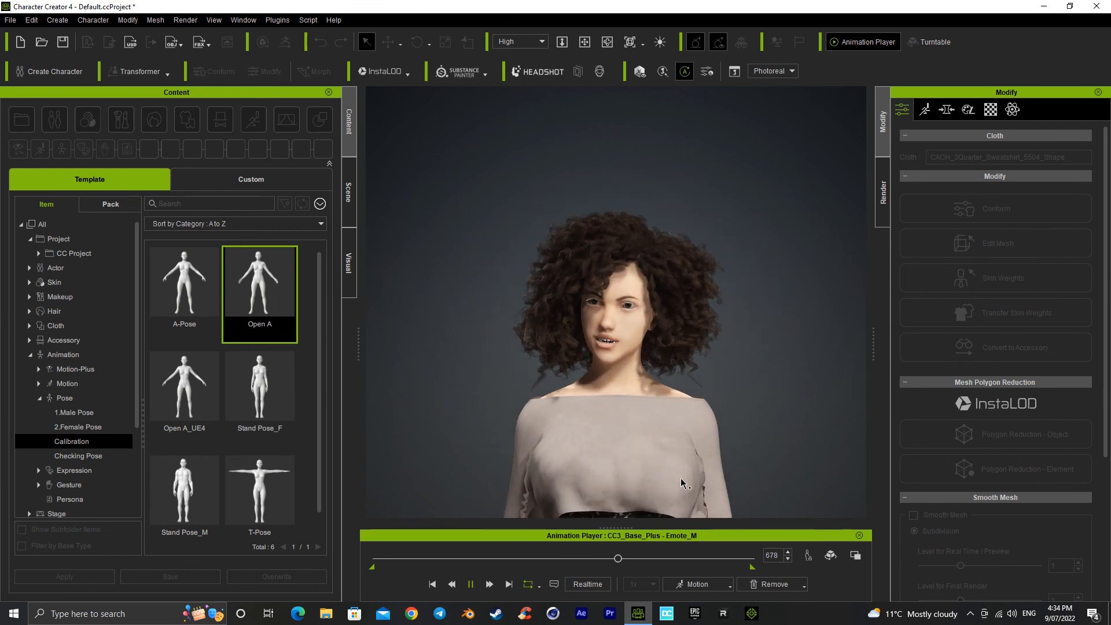
middle_drag(634, 434, 630, 357)
scroll(631, 418, down, 2)
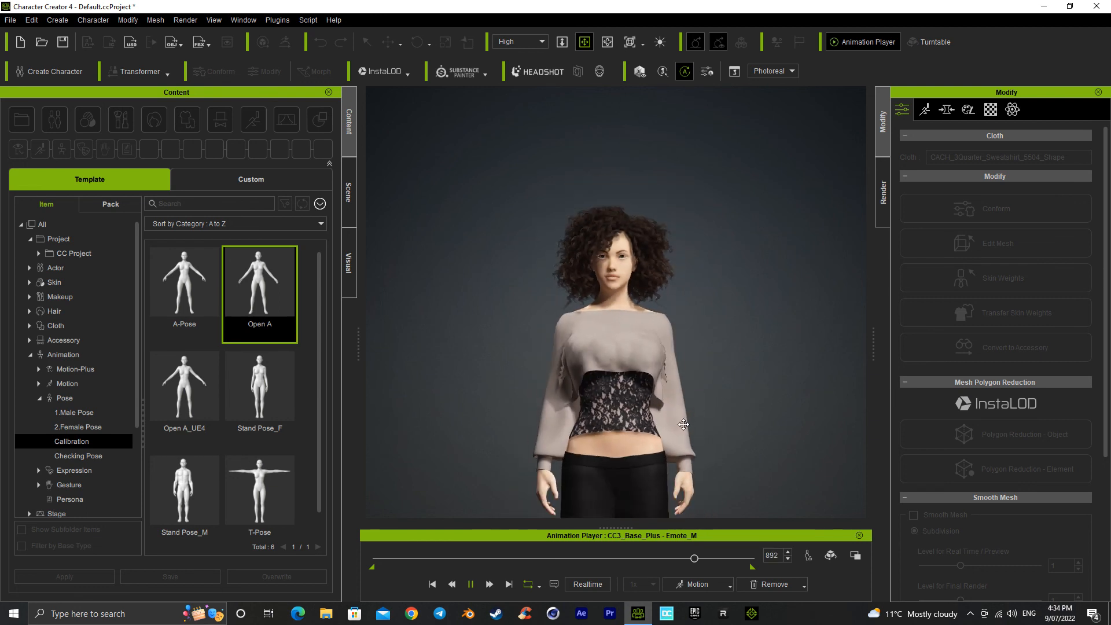
drag(635, 352, 630, 312)
scroll(630, 370, down, 1)
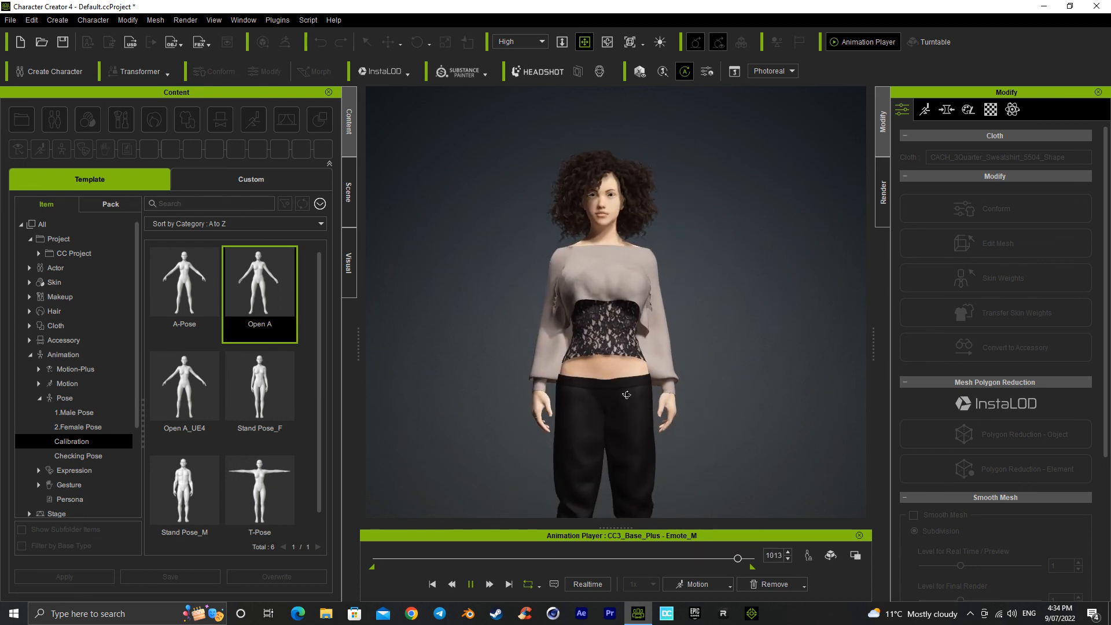
click(583, 387)
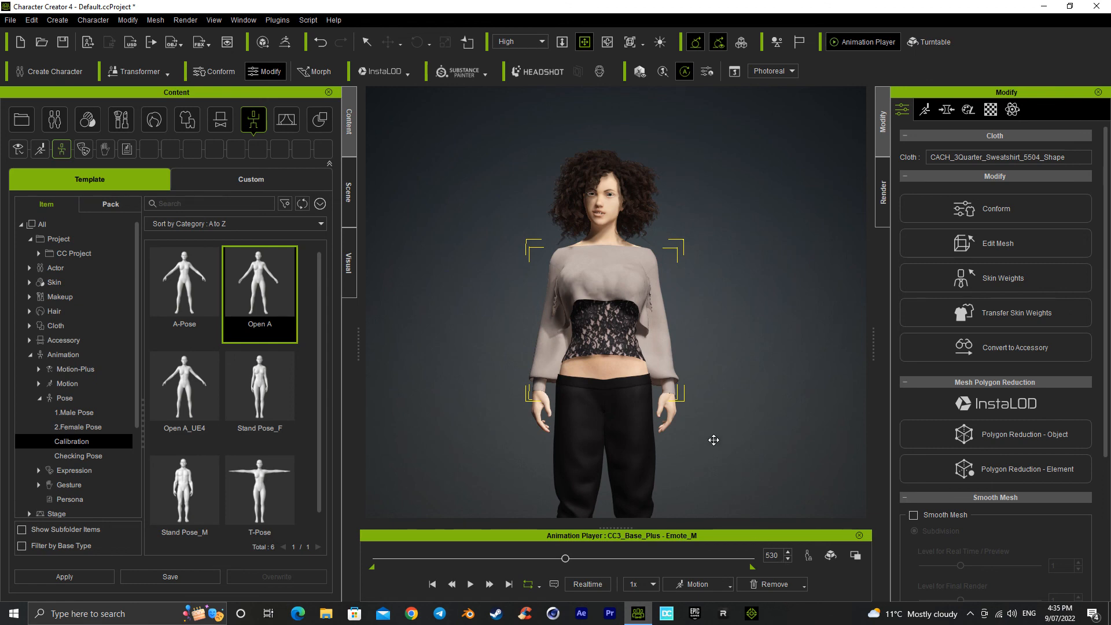
key(alt+z)
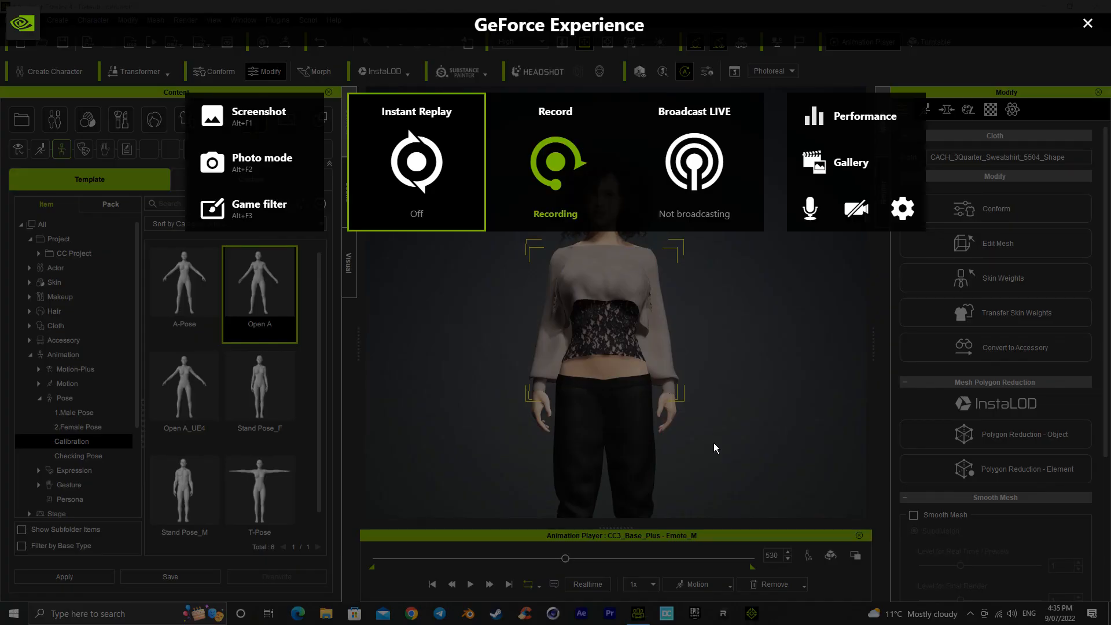